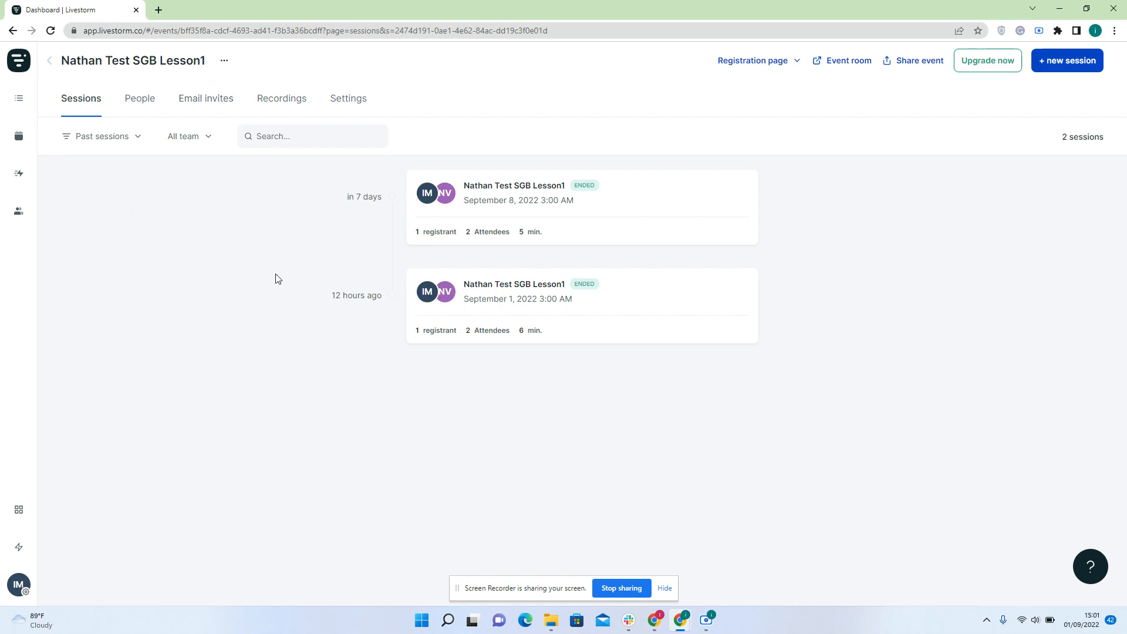
Add a new session dated Thursday, 1 Sep 2022 at 5:00 PM Jakarta time
{"action": "left_click", "coordinate": [1078, 67]}
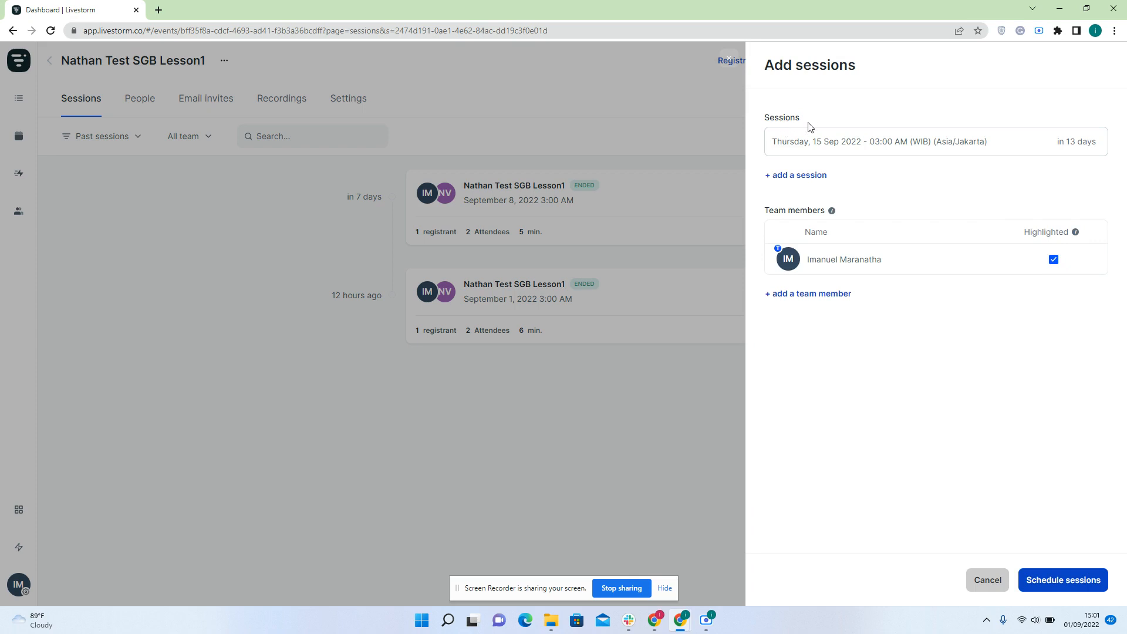
{"action": "left_click", "coordinate": [840, 147]}
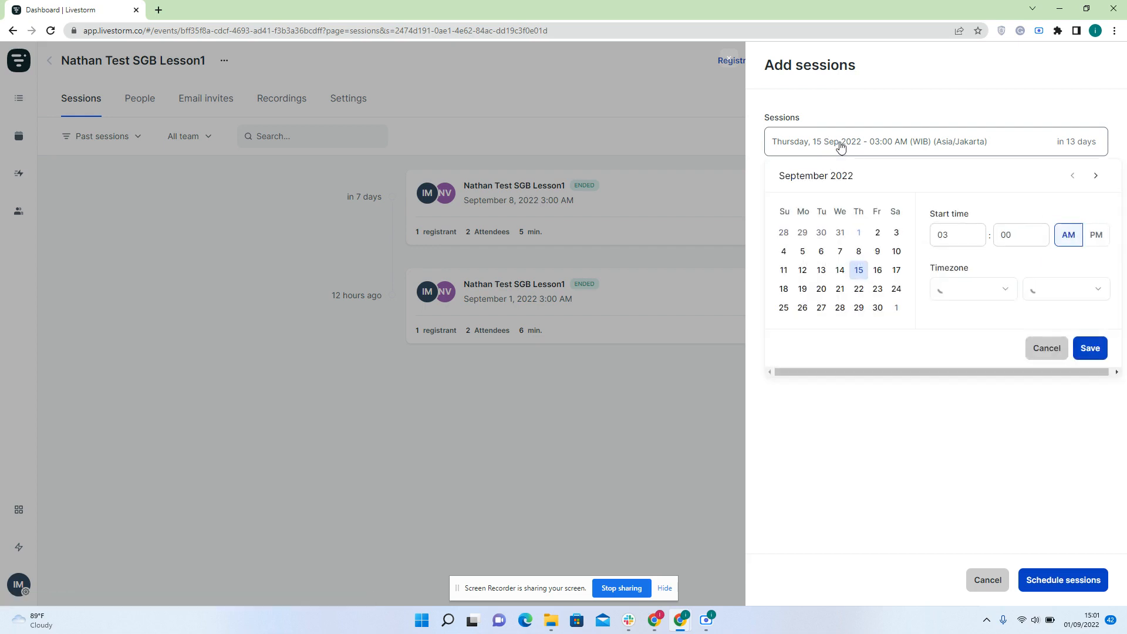
{"action": "left_click", "coordinate": [859, 233]}
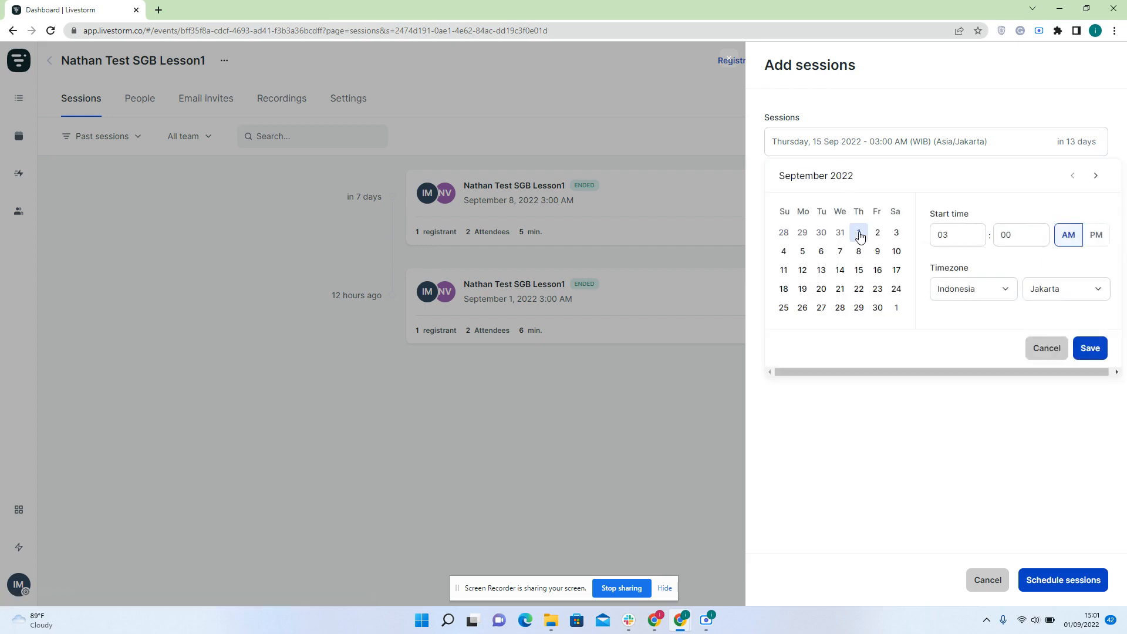
{"action": "left_click", "coordinate": [958, 233]}
{"action": "left_click", "coordinate": [1093, 235]}
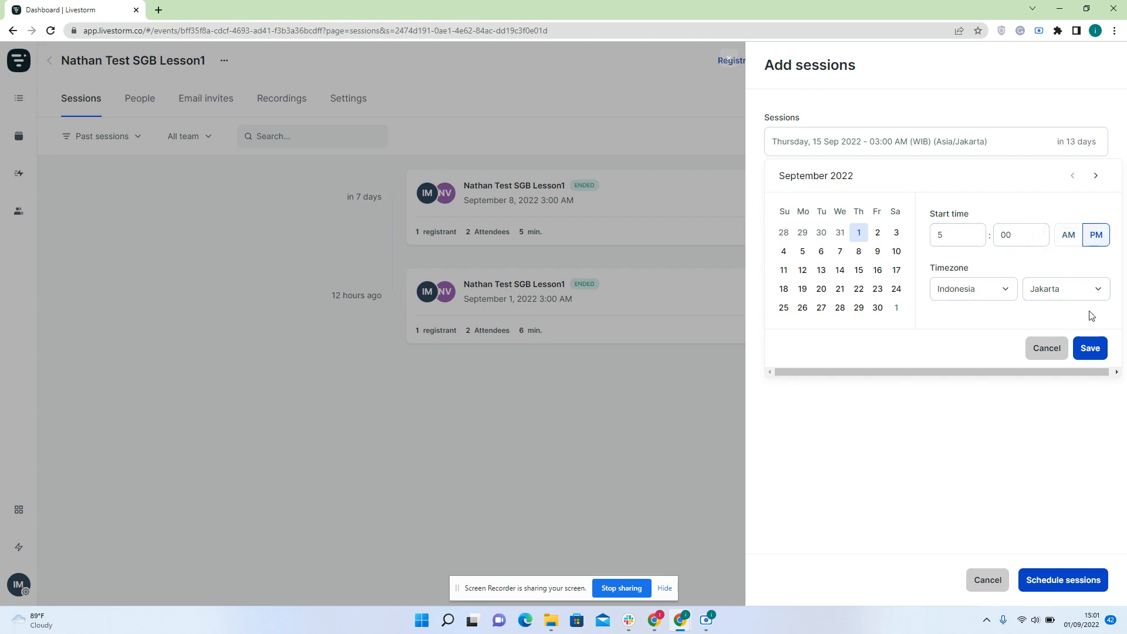
{"action": "left_click", "coordinate": [1092, 349]}
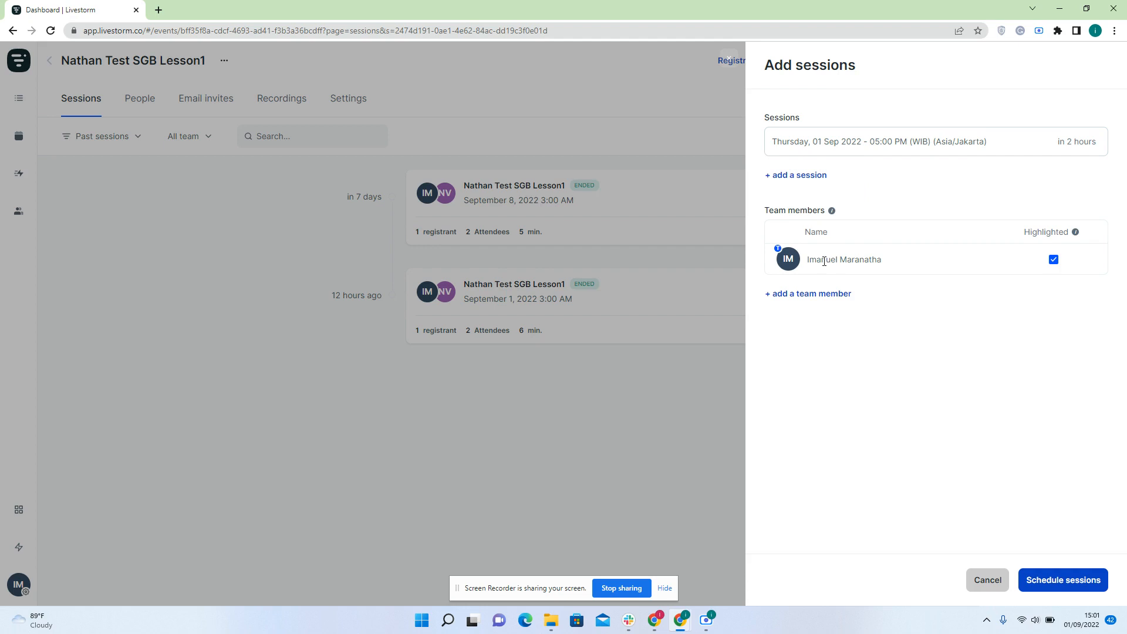
{"action": "left_click", "coordinate": [812, 295]}
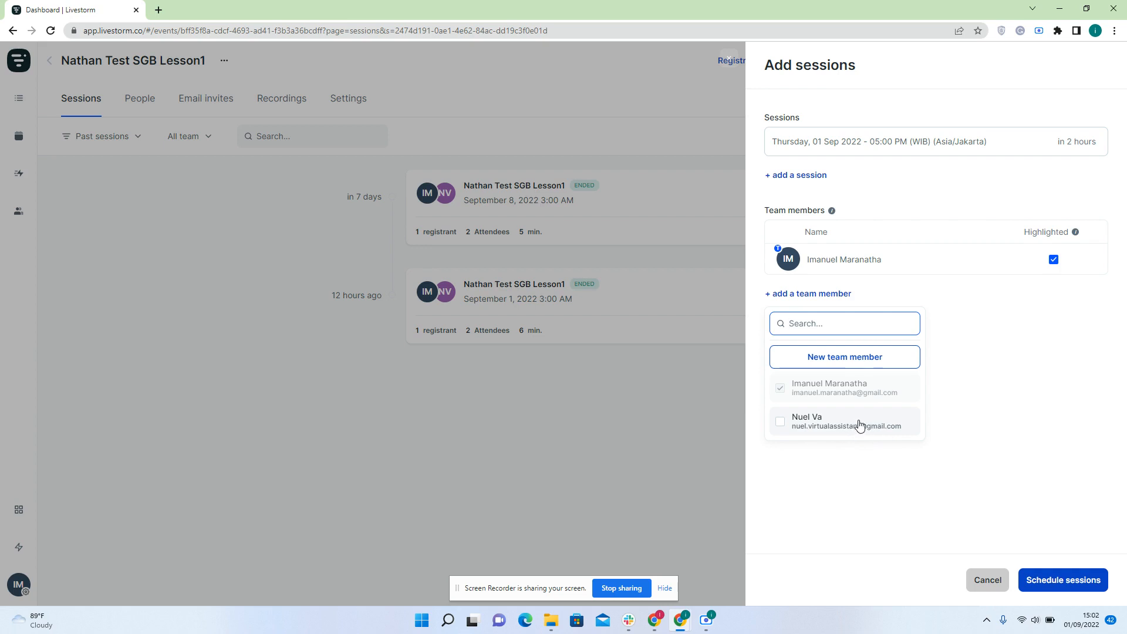
Open Account settings > Team members in a new tab to create a new team member
{"action": "left_click", "coordinate": [851, 358]}
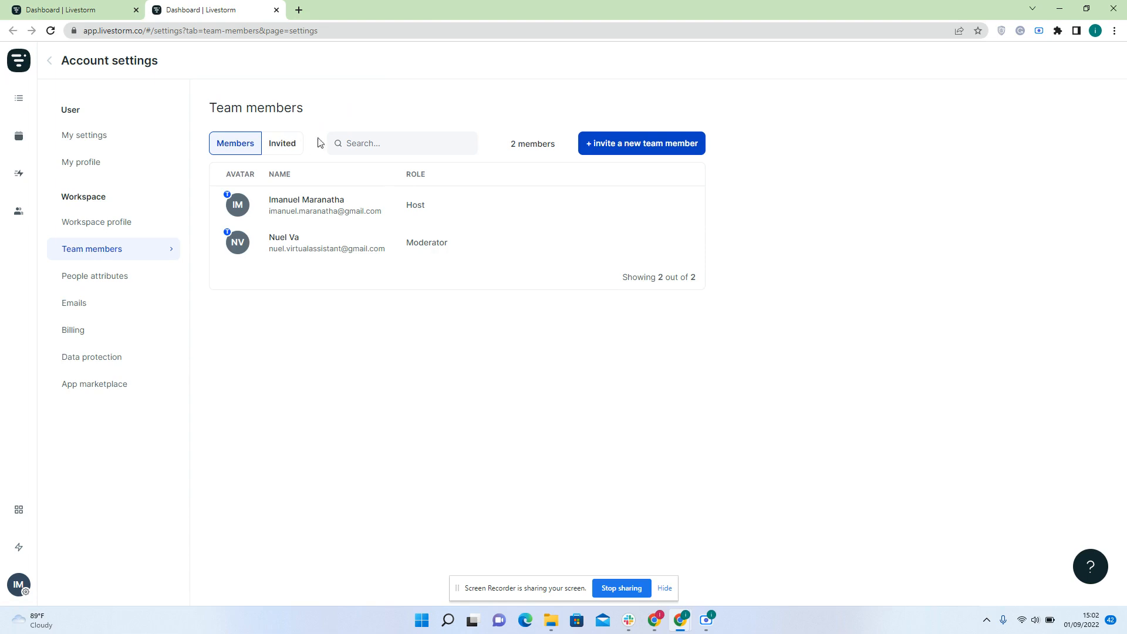
Start a team member invite and load Gmail in a new browser tab
{"action": "left_click", "coordinate": [600, 146]}
{"action": "left_click", "coordinate": [299, 10]}
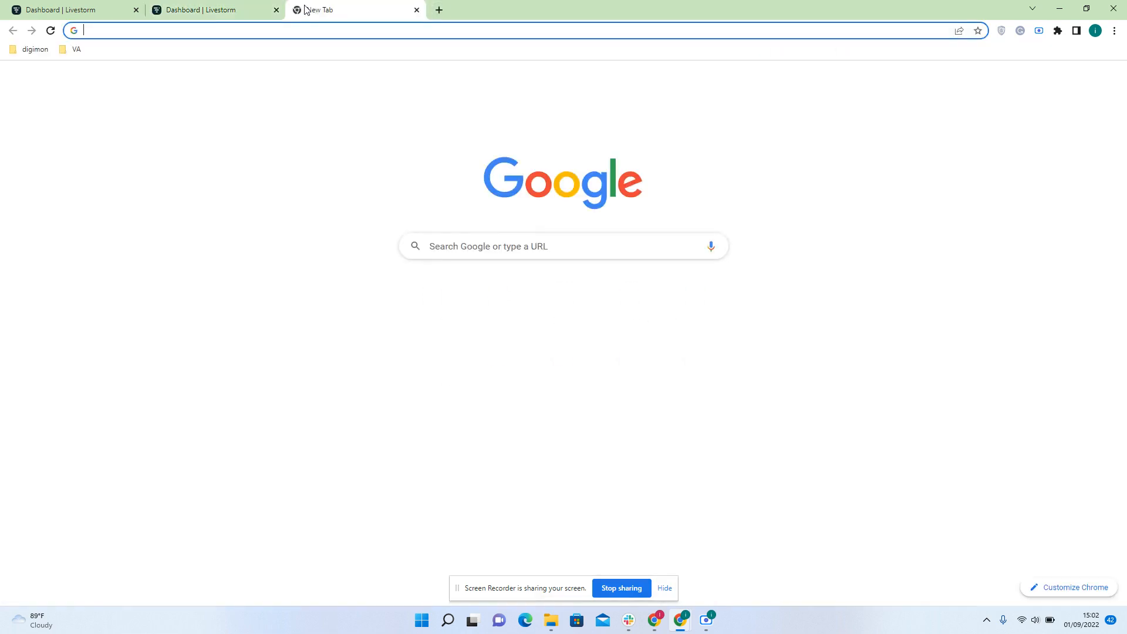
{"action": "type", "text": "gmail.com"}
{"action": "key", "text": "Return"}
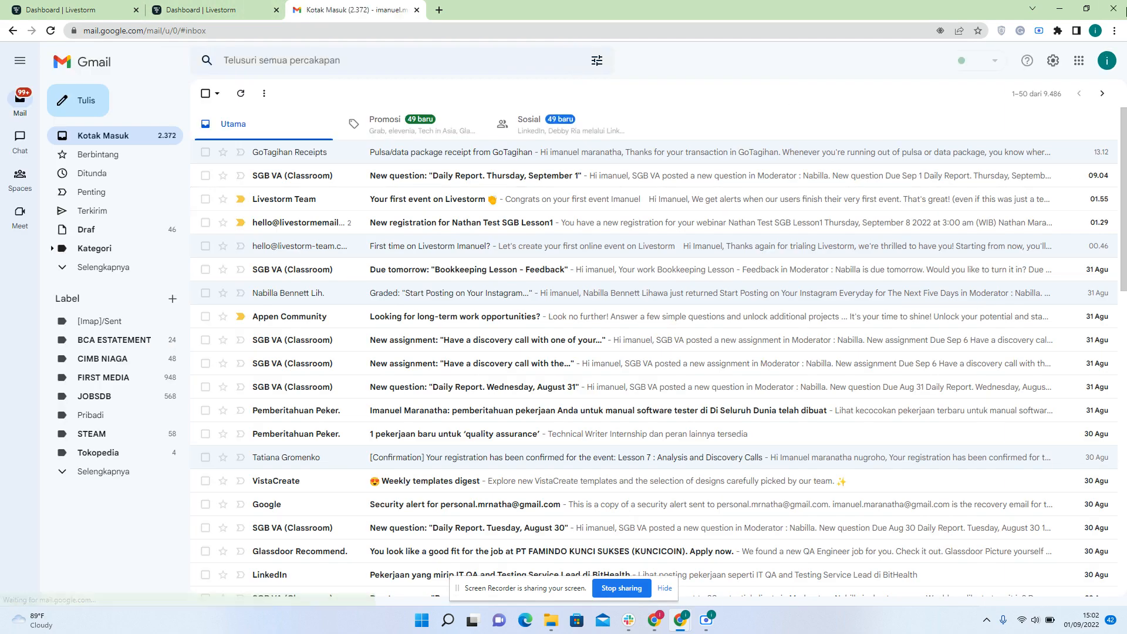
Switch Gmail to the team member's account and close the original inbox tab
{"action": "left_click", "coordinate": [1104, 64]}
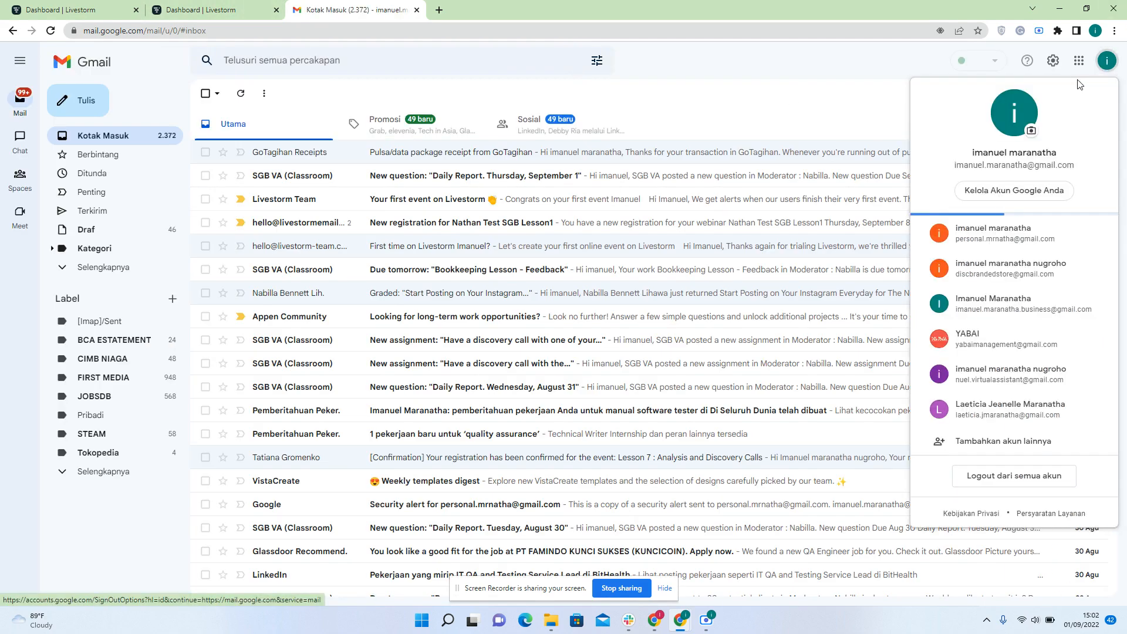
{"action": "left_click", "coordinate": [1008, 376]}
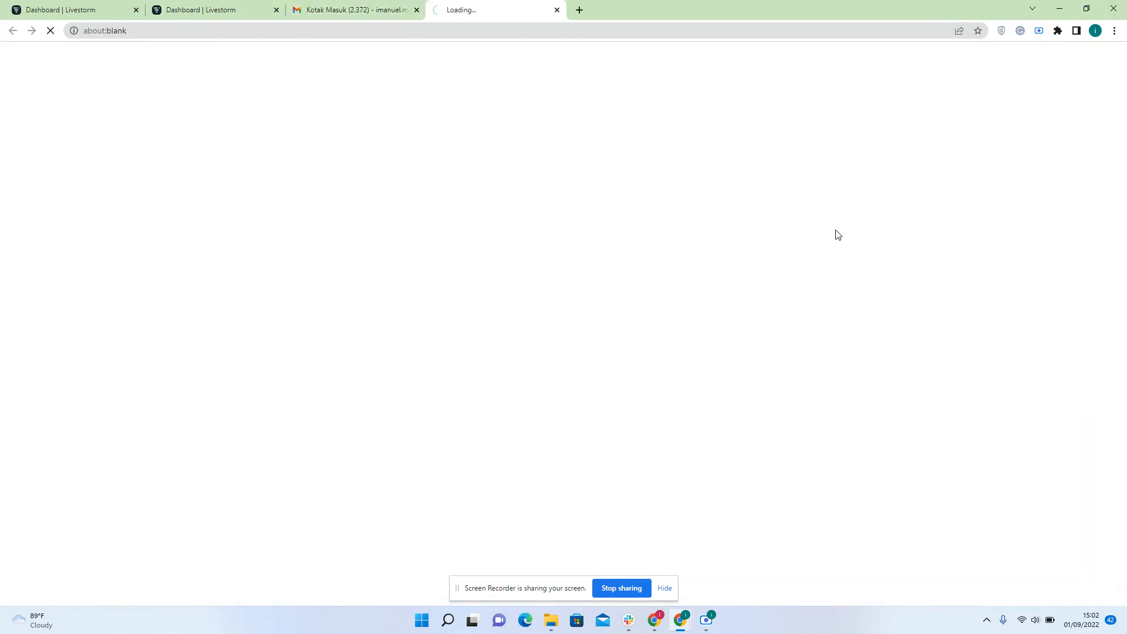
{"action": "left_click", "coordinate": [416, 10]}
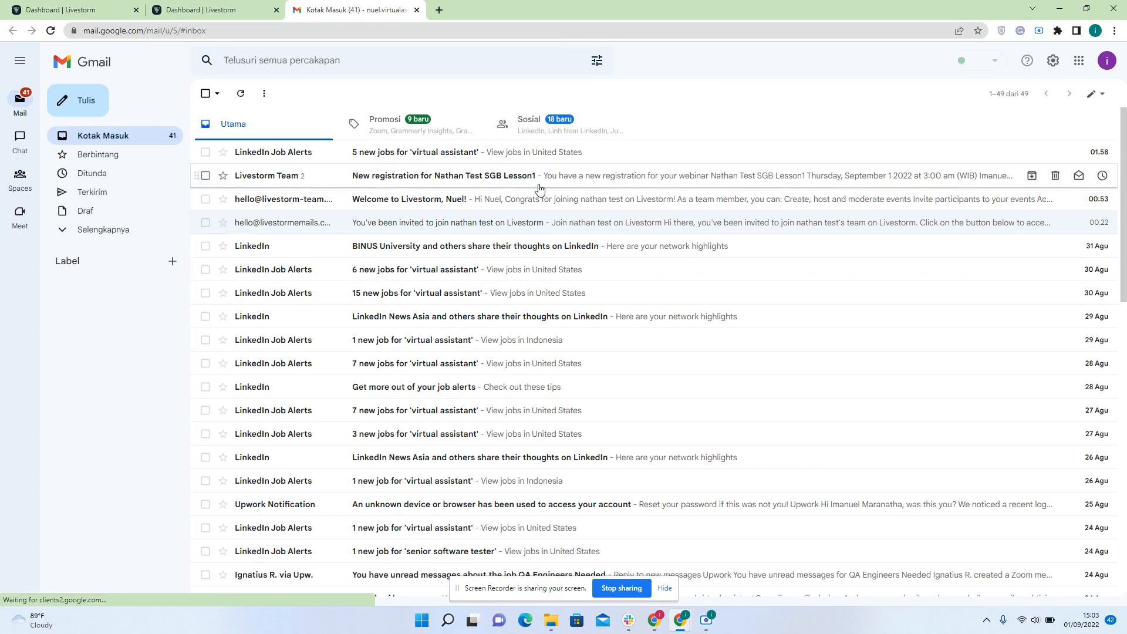
Open the Livestorm team invitation email in Gmail
{"action": "left_click", "coordinate": [508, 222]}
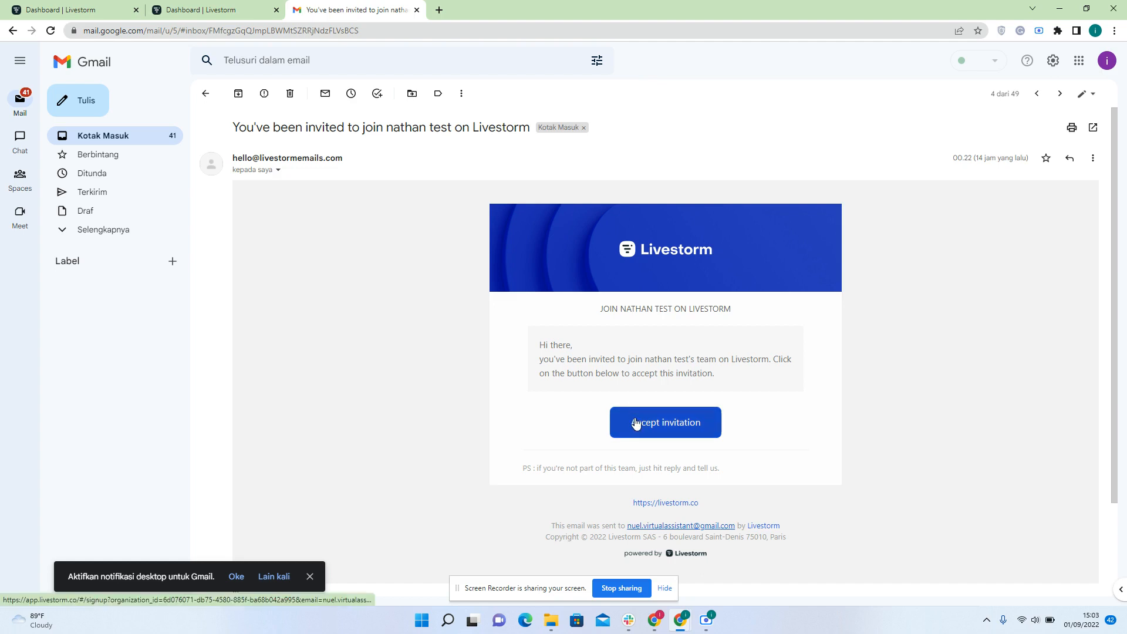
{"action": "left_click", "coordinate": [215, 10]}
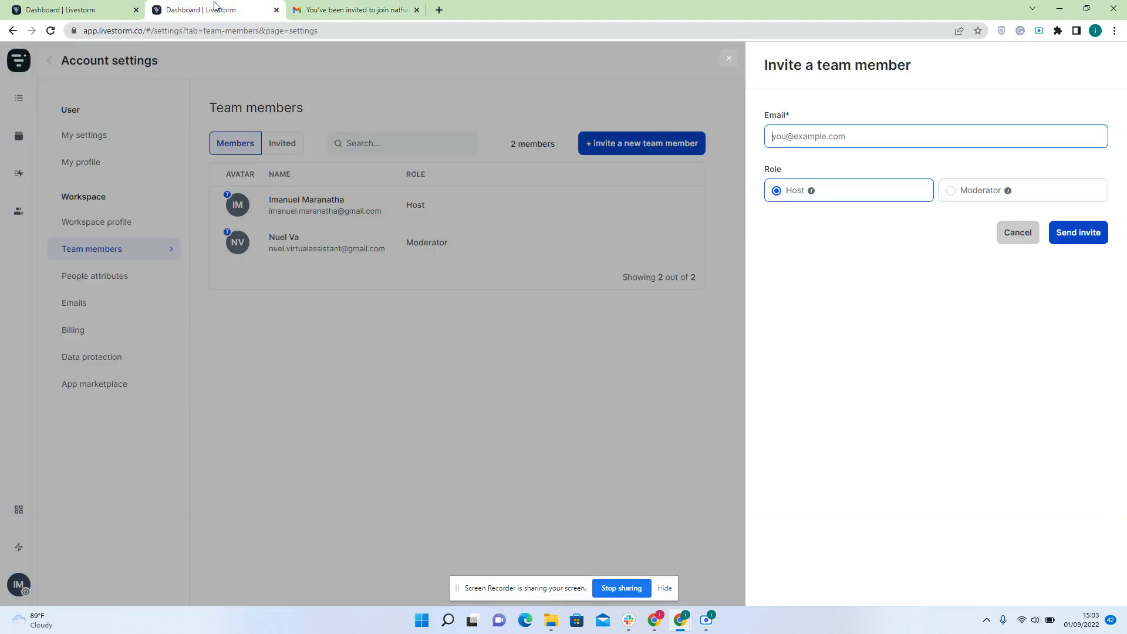
{"action": "left_click", "coordinate": [317, 9]}
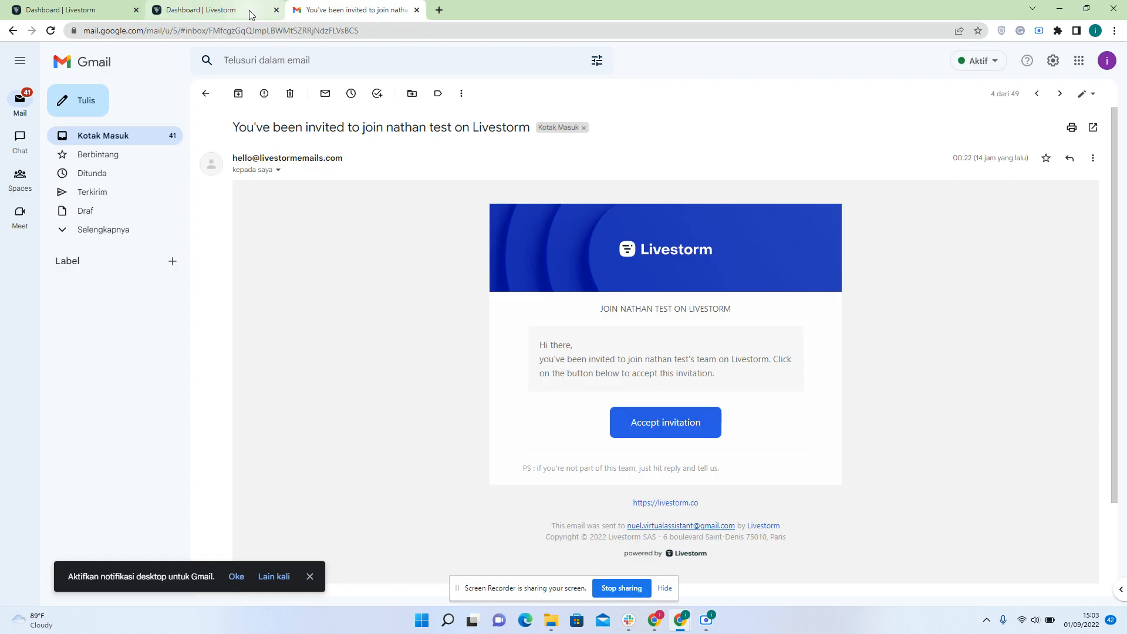
Cancel the Invite a team member form and close the extra Livestorm settings tab
{"action": "mouse_move", "coordinate": [250, 13]}
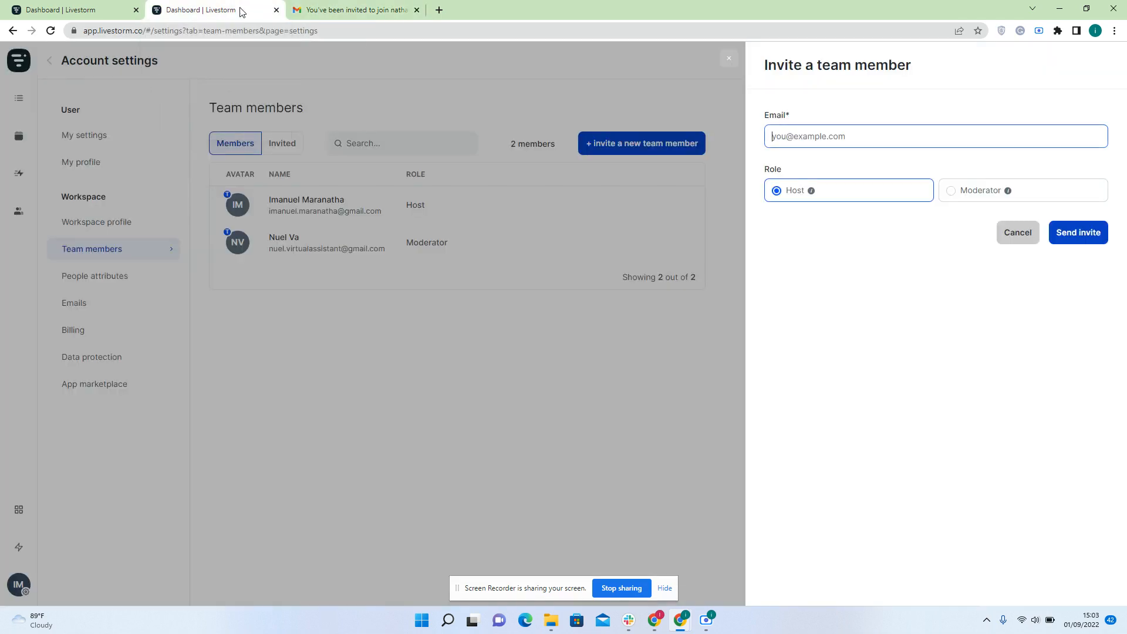
{"action": "left_click", "coordinate": [268, 12]}
{"action": "left_click", "coordinate": [381, 309]}
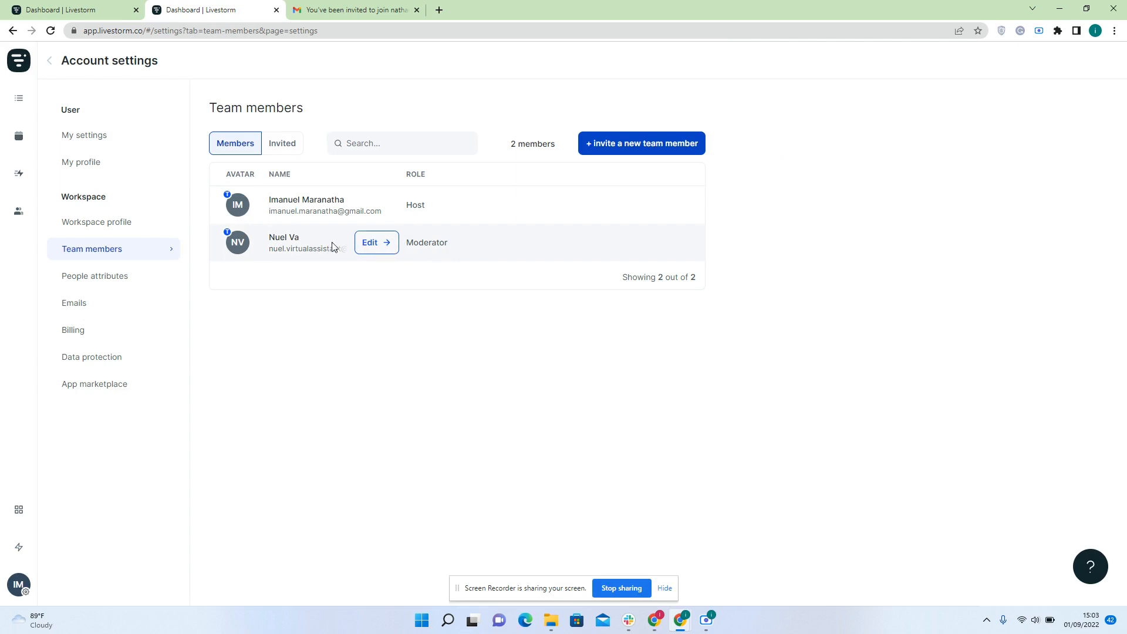
{"action": "left_click", "coordinate": [276, 10]}
Add the second team member as moderator to the 1 Sep 5:00 PM session and schedule it
{"action": "left_click", "coordinate": [91, 7]}
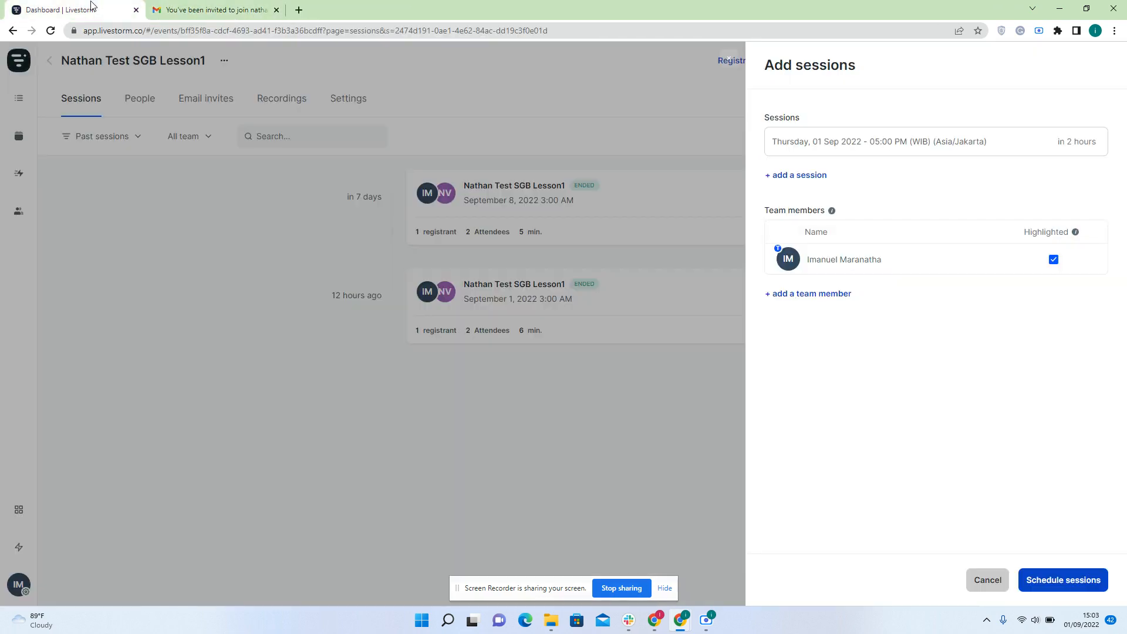
{"action": "left_click", "coordinate": [831, 293]}
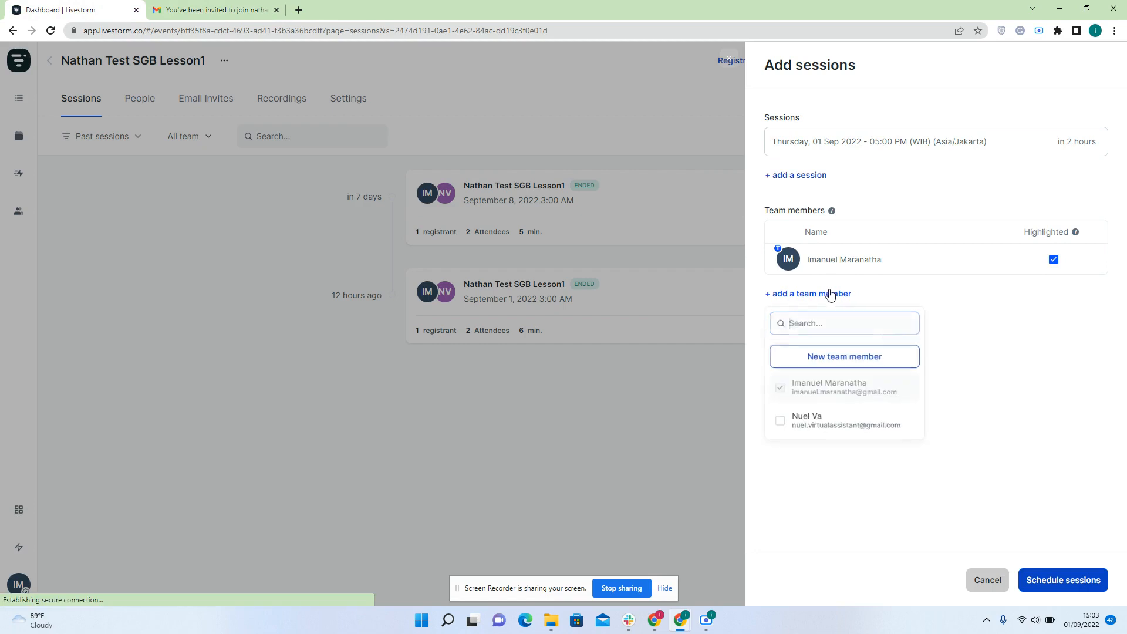
{"action": "left_click", "coordinate": [781, 422]}
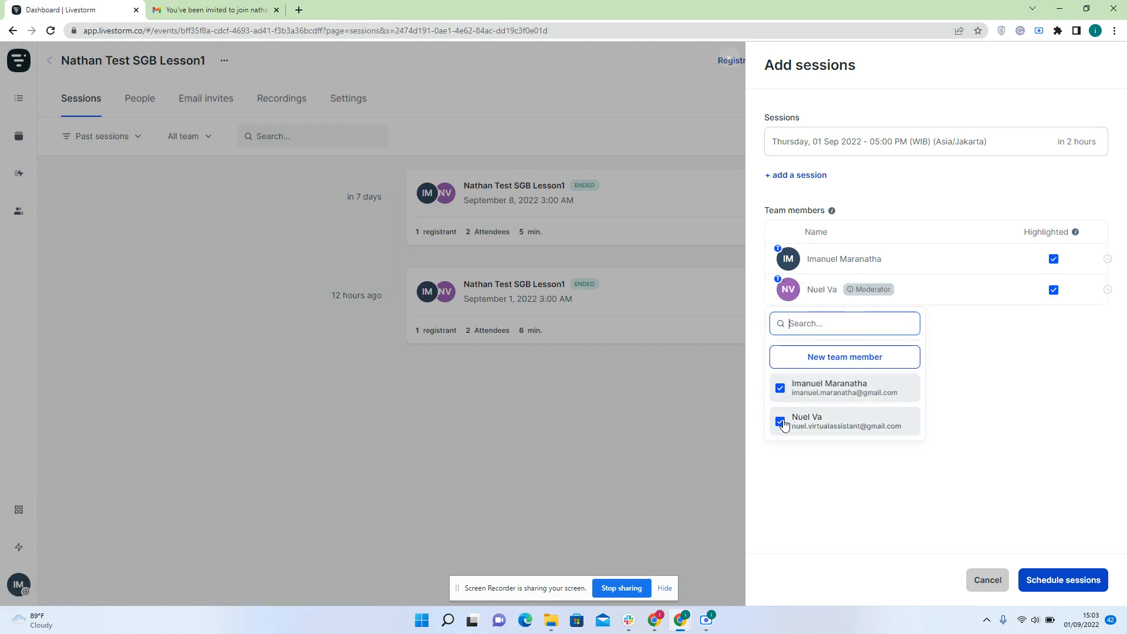
{"action": "left_click", "coordinate": [829, 474]}
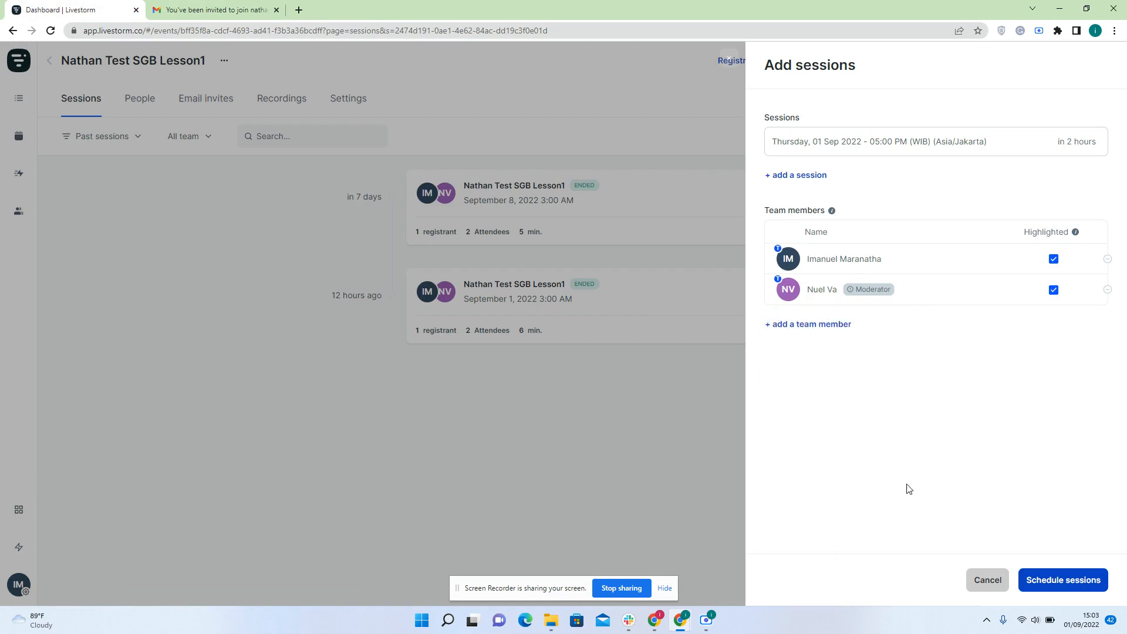
{"action": "left_click", "coordinate": [1050, 580]}
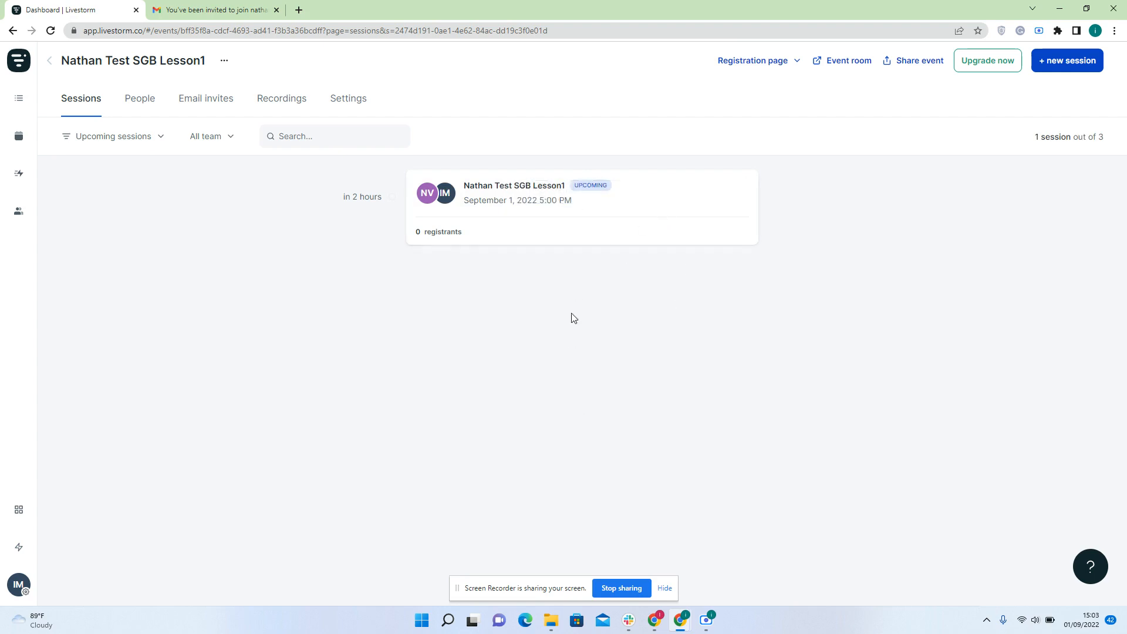
Copy the event's registration page link from the Share event dialog
{"action": "mouse_move", "coordinate": [591, 214]}
{"action": "left_click", "coordinate": [797, 64]}
{"action": "left_click", "coordinate": [901, 62]}
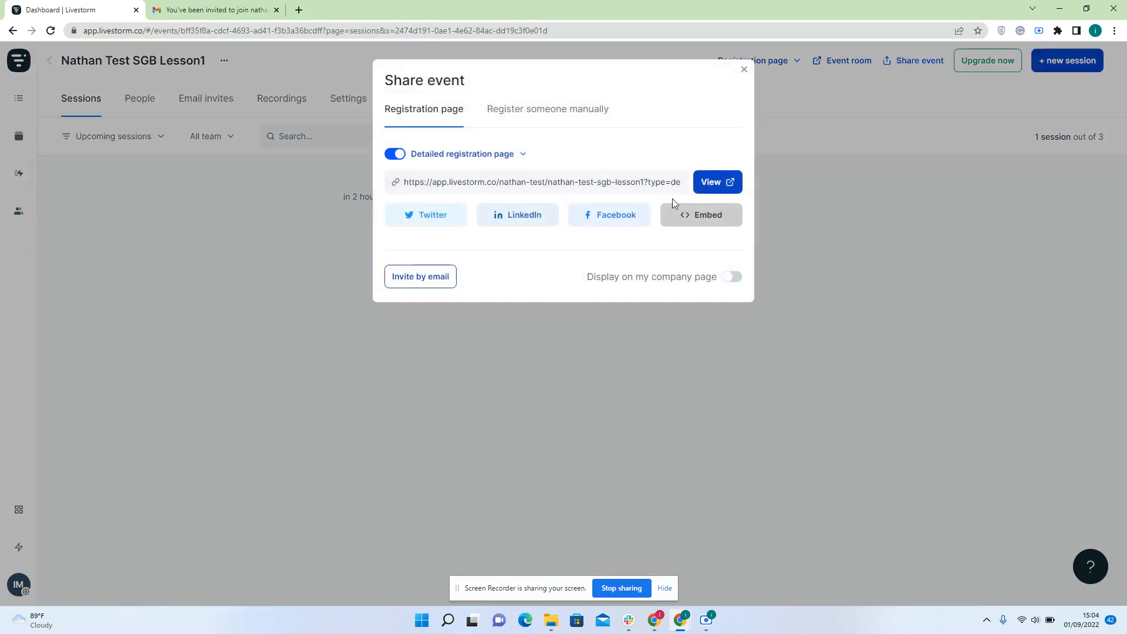
{"action": "left_click", "coordinate": [580, 182]}
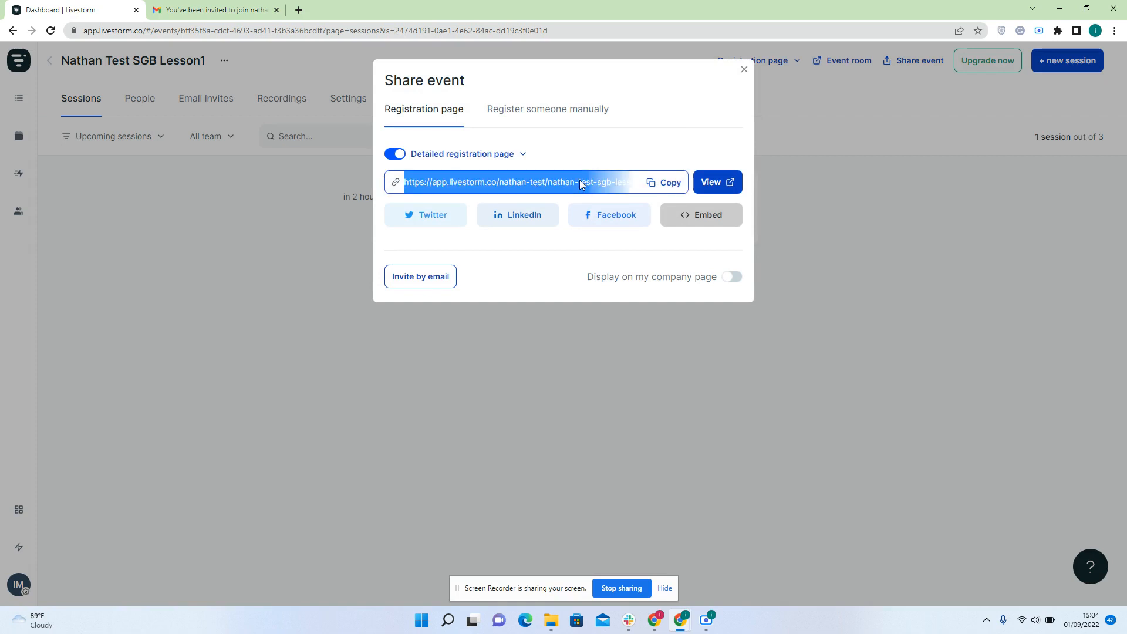
{"action": "left_click", "coordinate": [665, 184]}
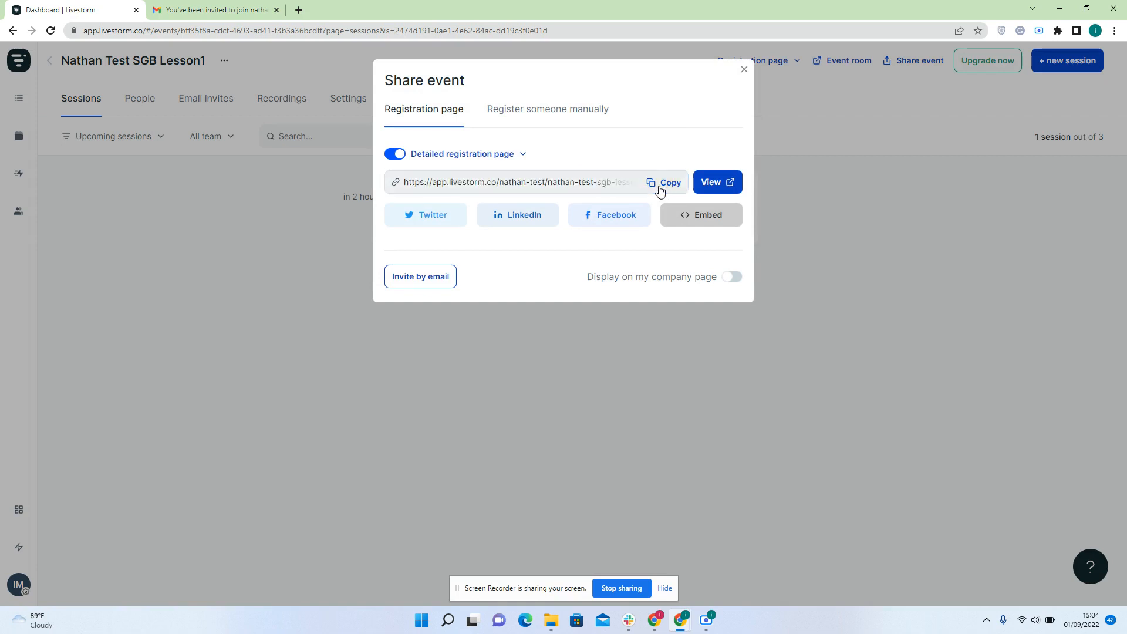
{"action": "left_click", "coordinate": [663, 430]}
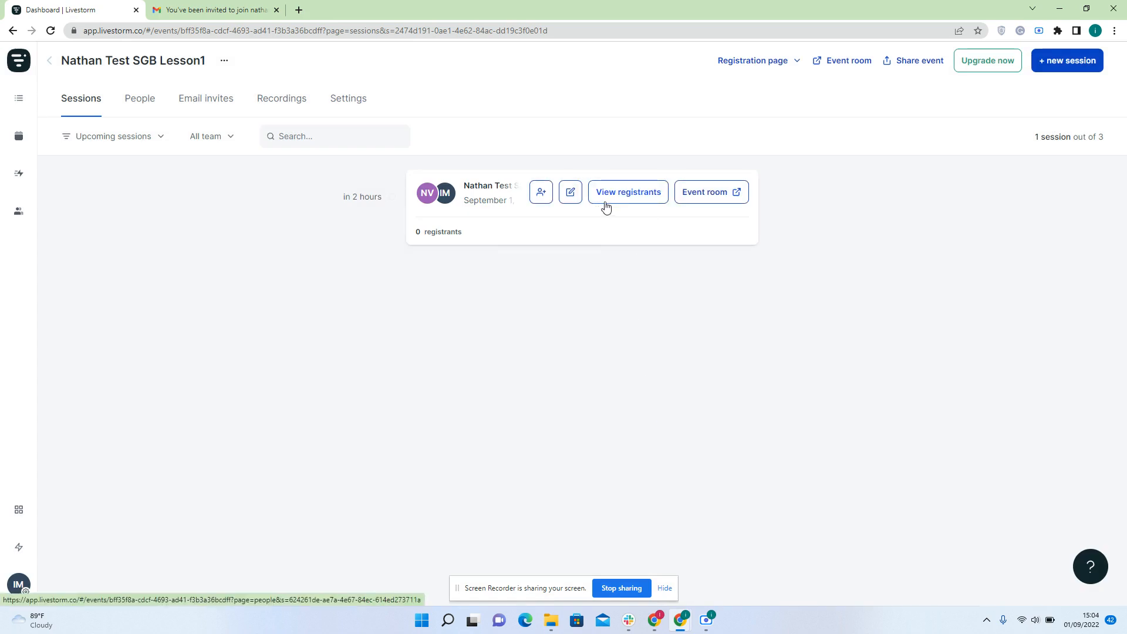
View the session's two registrants, then go to the event's General settings
{"action": "left_click", "coordinate": [644, 198]}
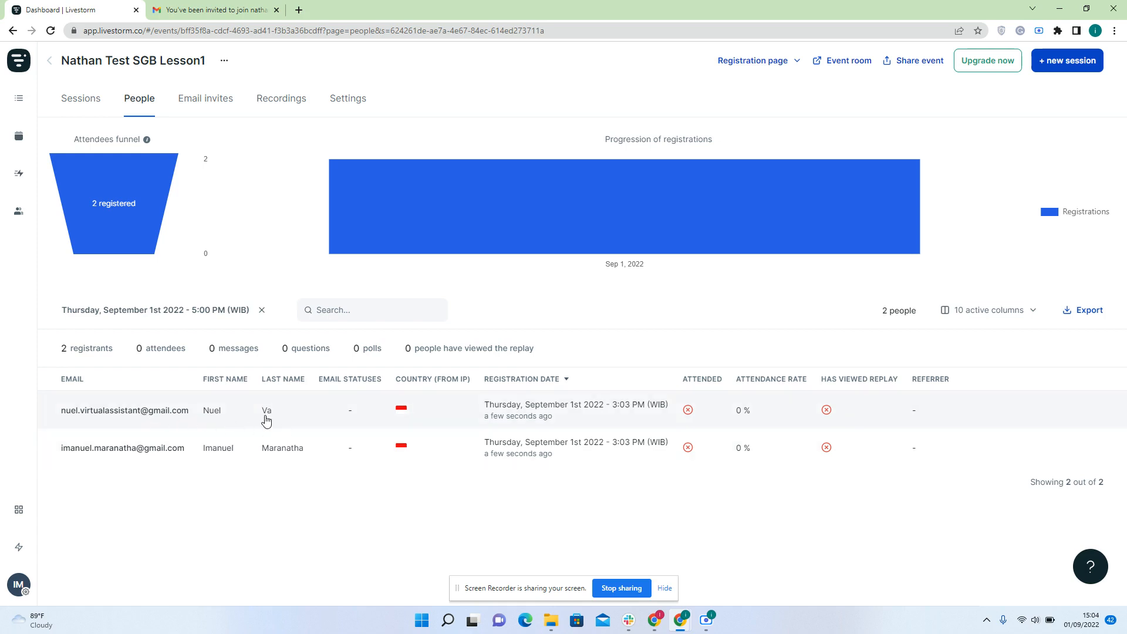
{"action": "left_click", "coordinate": [345, 103]}
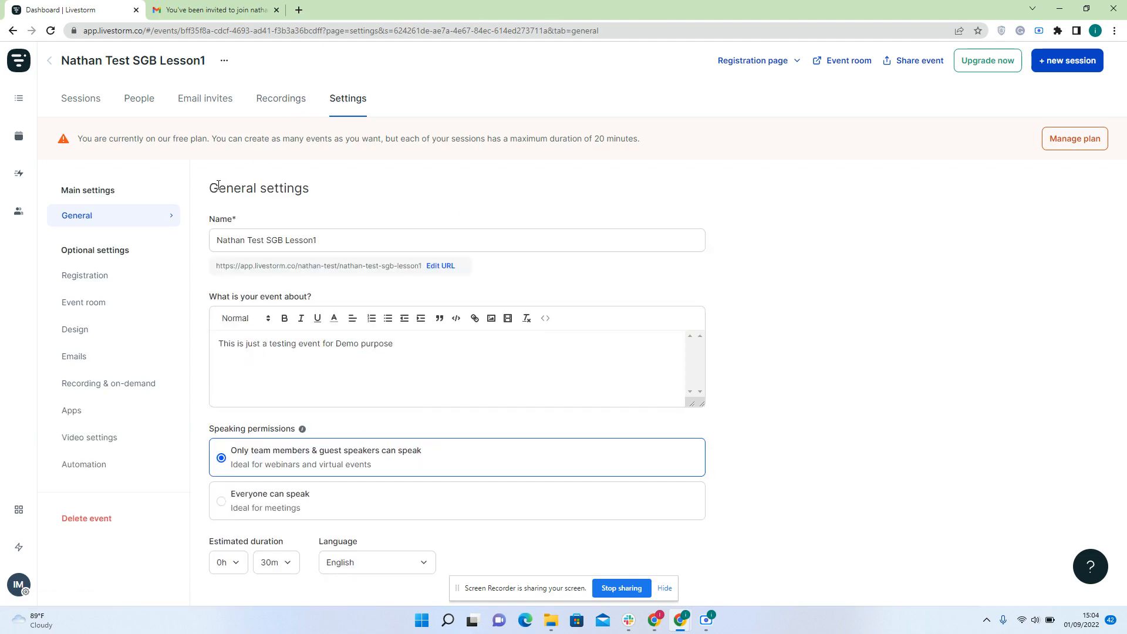
Select text in the event name and description fields, then go to Registration settings
{"action": "triple_click", "coordinate": [262, 241]}
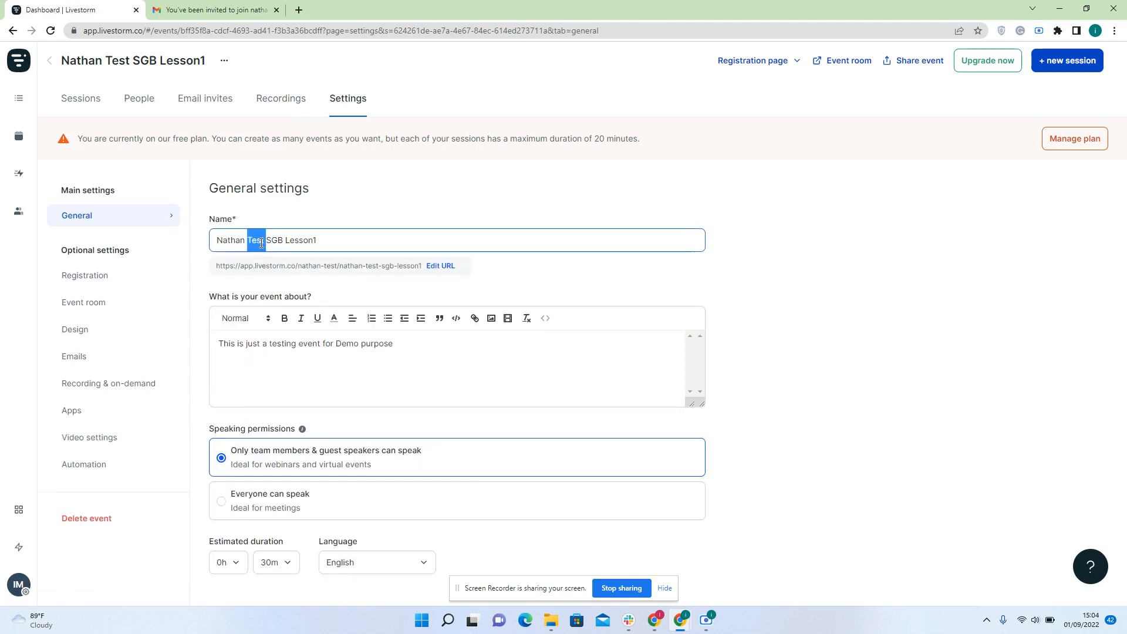
{"action": "double_click", "coordinate": [257, 242]}
{"action": "left_click", "coordinate": [256, 243]}
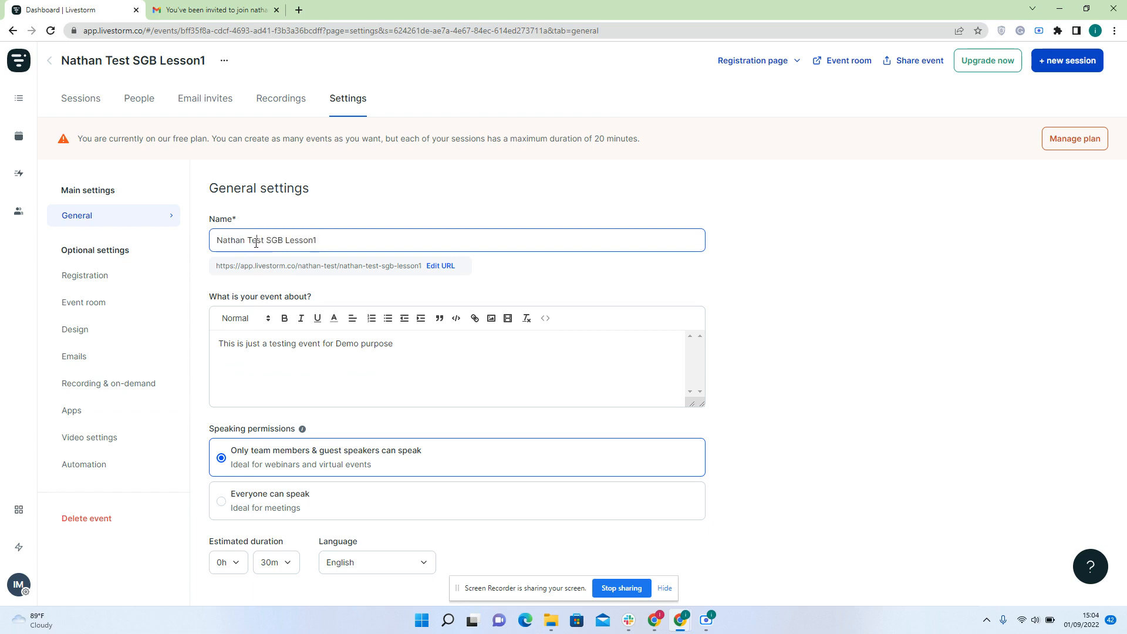
{"action": "double_click", "coordinate": [256, 242]}
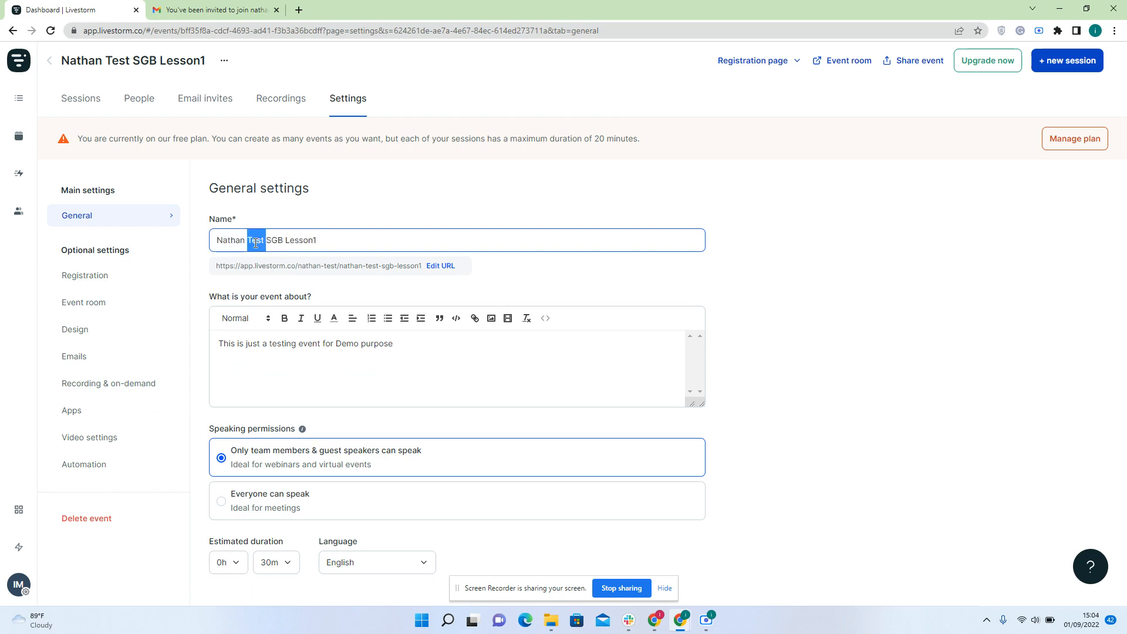
{"action": "triple_click", "coordinate": [274, 342]}
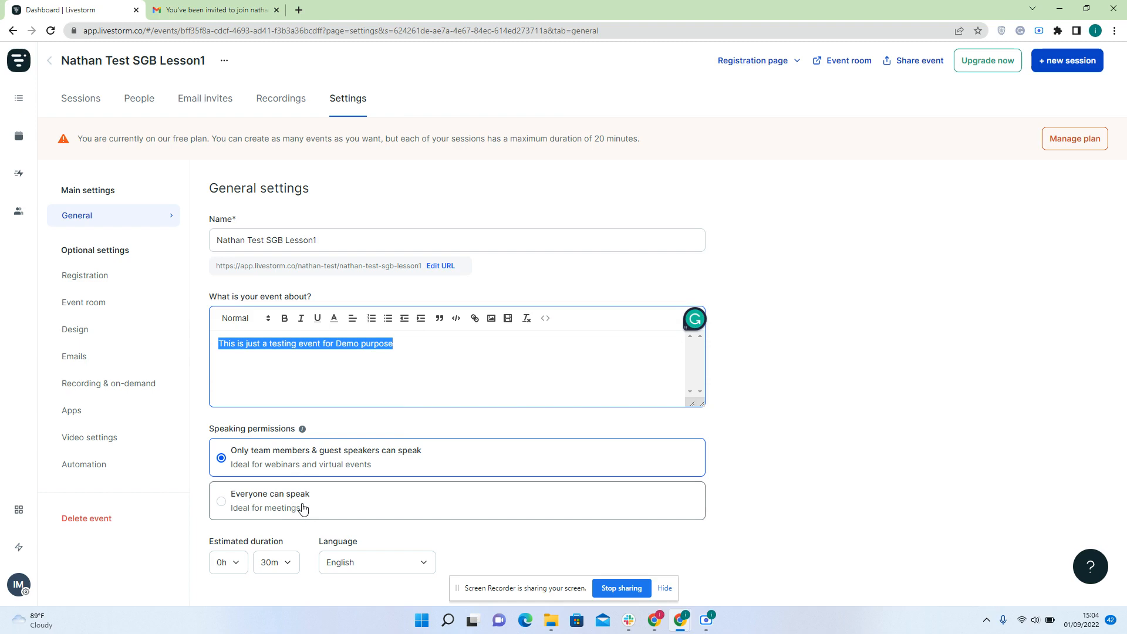
{"action": "left_click", "coordinate": [128, 281]}
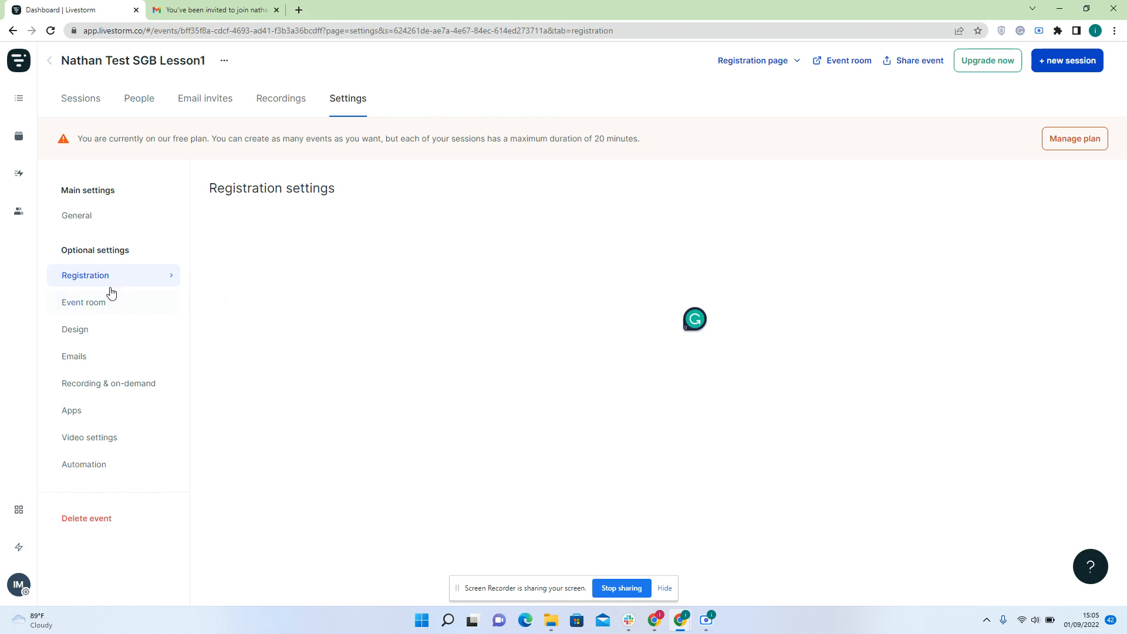
Scroll through the registration fields, then show Event room settings with chat, questions and polls enabled
{"action": "left_click", "coordinate": [96, 310]}
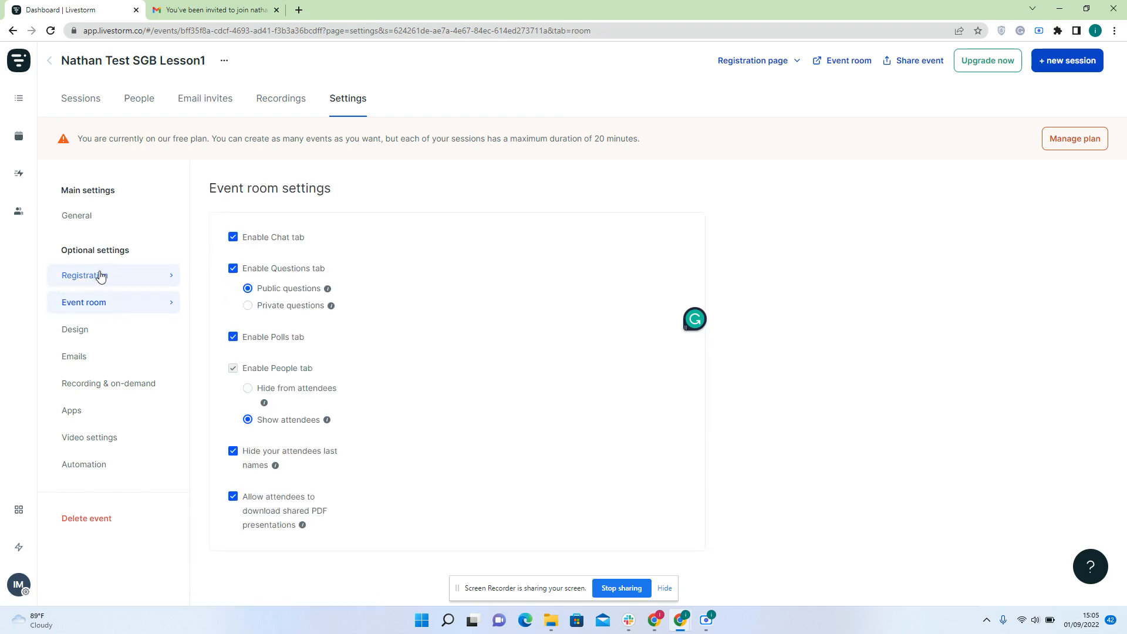
{"action": "left_click", "coordinate": [101, 276]}
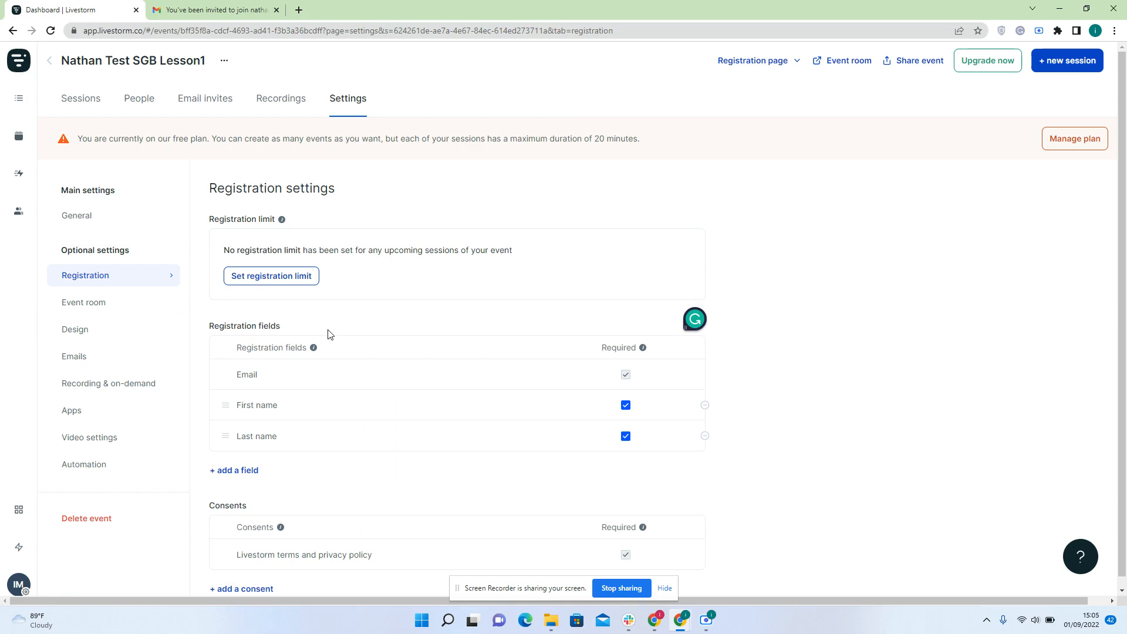
{"action": "scroll", "coordinate": [328, 334], "scroll_direction": "down", "scroll_amount": 1}
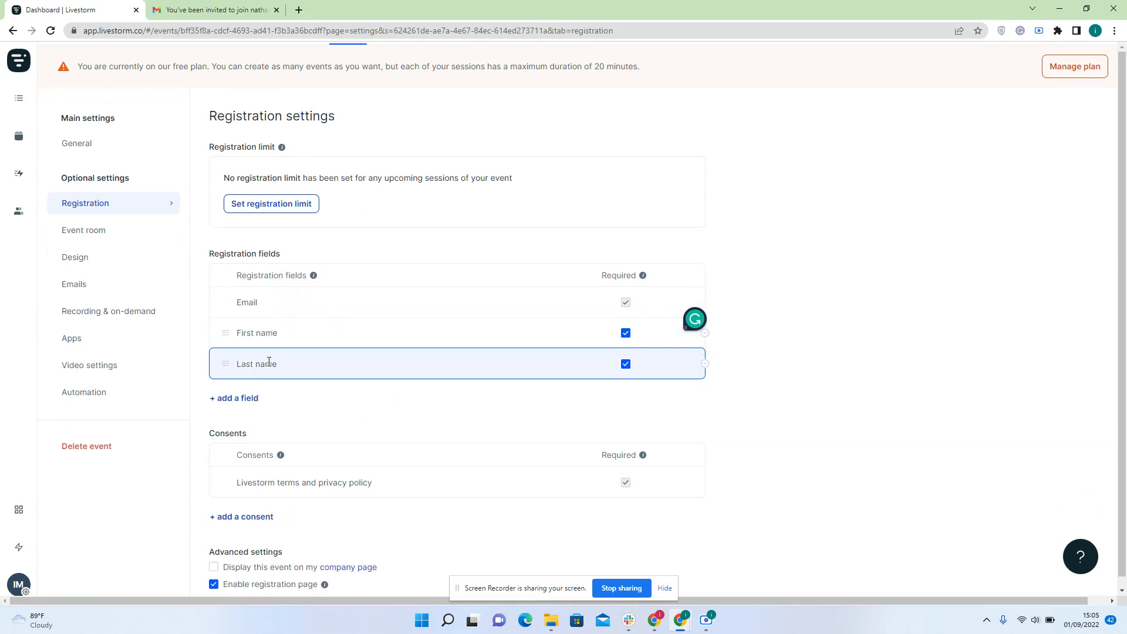
{"action": "scroll", "coordinate": [339, 532], "scroll_direction": "down", "scroll_amount": 1}
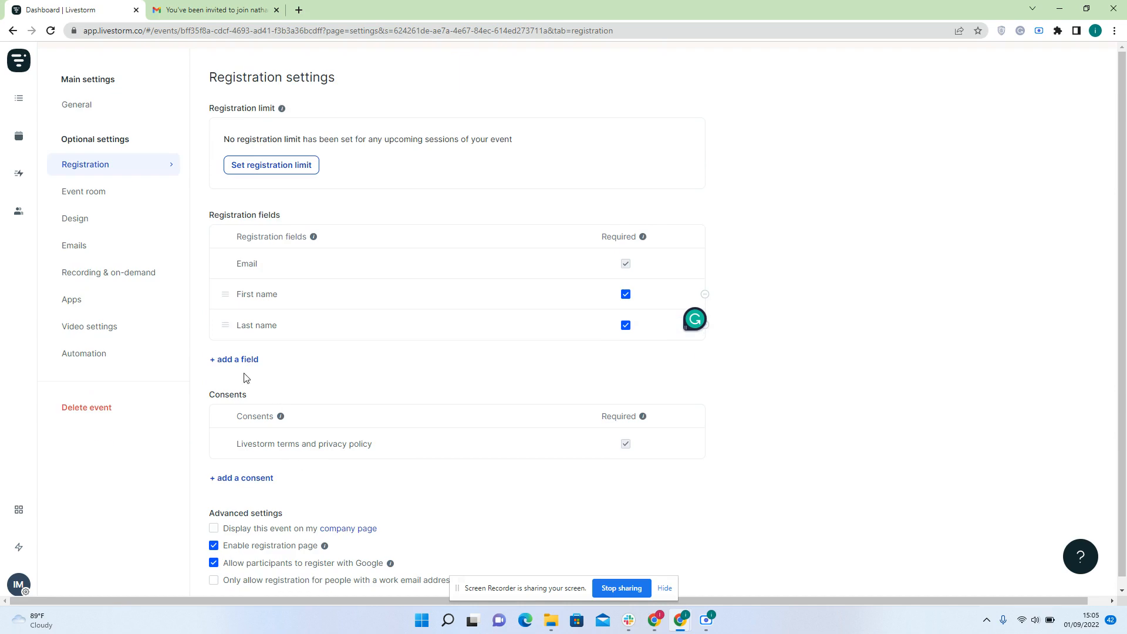
{"action": "left_click", "coordinate": [103, 192]}
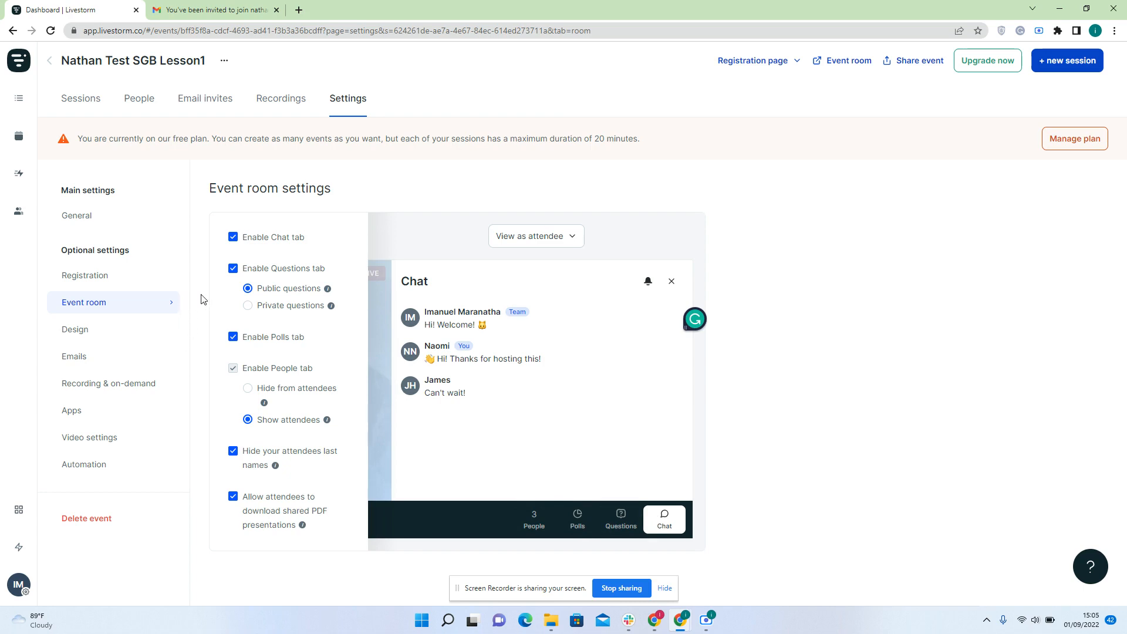
Review Design settings (background #e3ddd4, button #7d1632) and preview them in the email template
{"action": "left_click", "coordinate": [126, 330]}
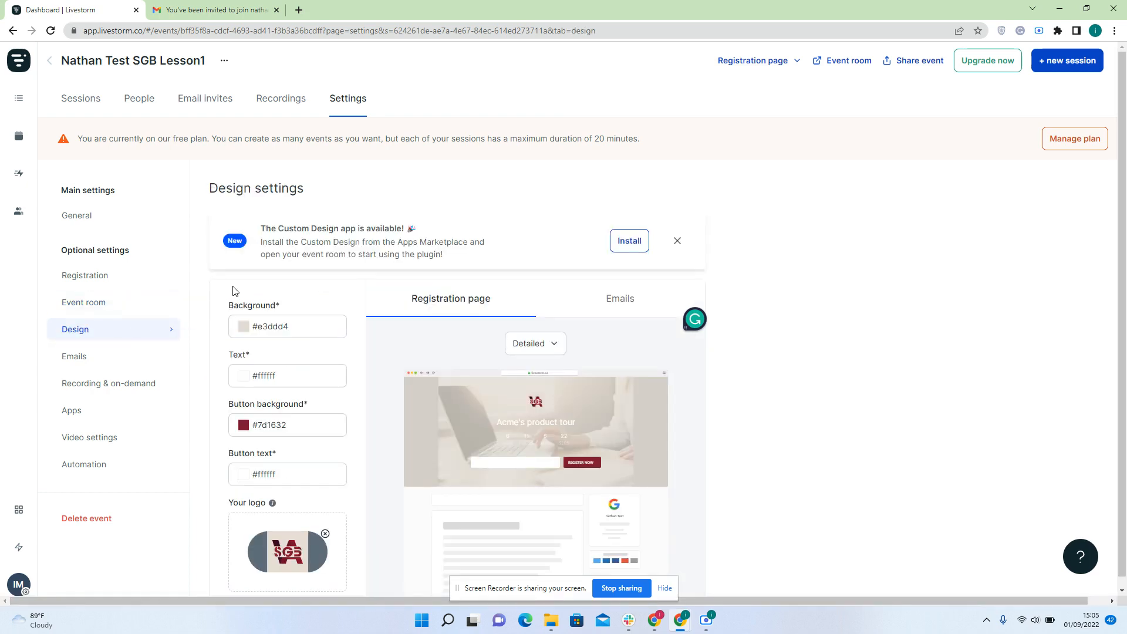
{"action": "scroll", "coordinate": [233, 291], "scroll_direction": "down", "scroll_amount": 1}
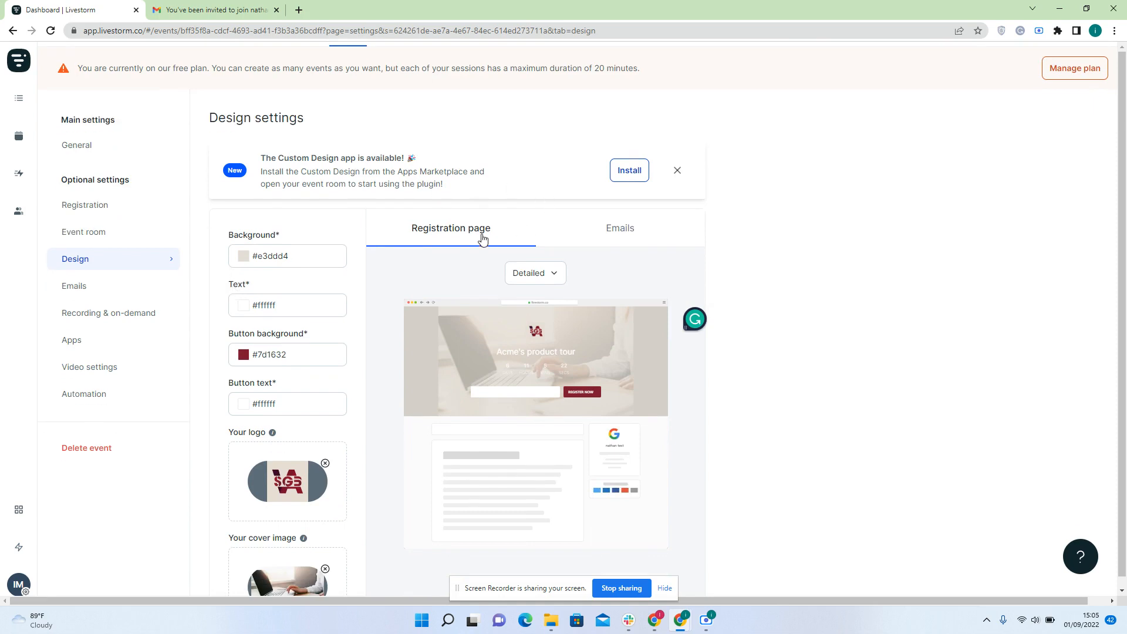
{"action": "scroll", "coordinate": [282, 399], "scroll_direction": "down", "scroll_amount": 1}
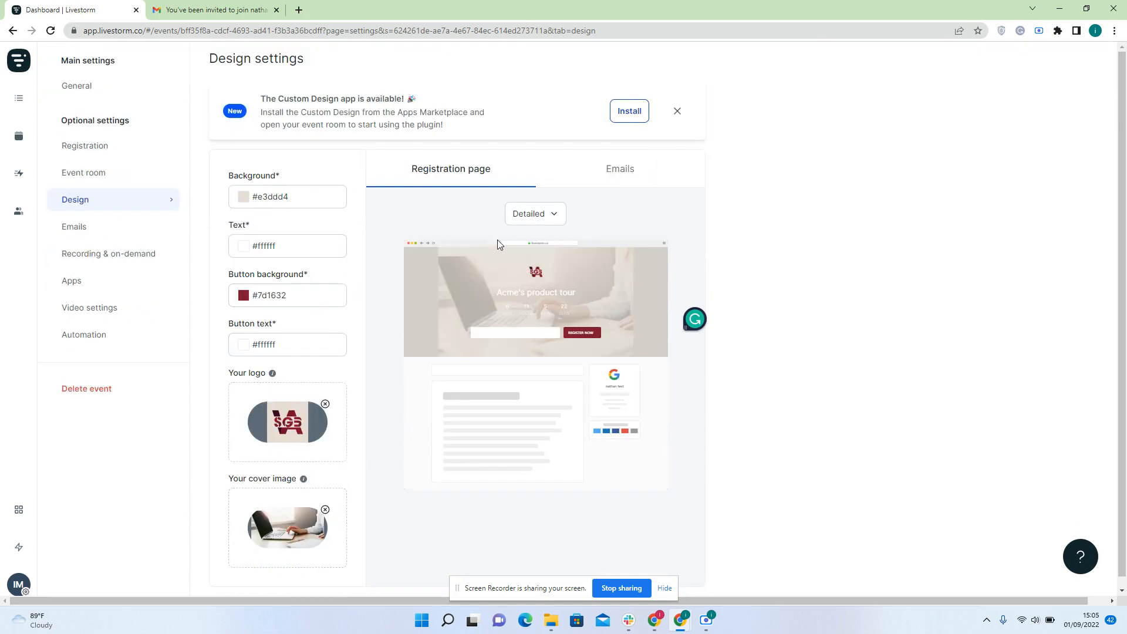
{"action": "left_click", "coordinate": [606, 174]}
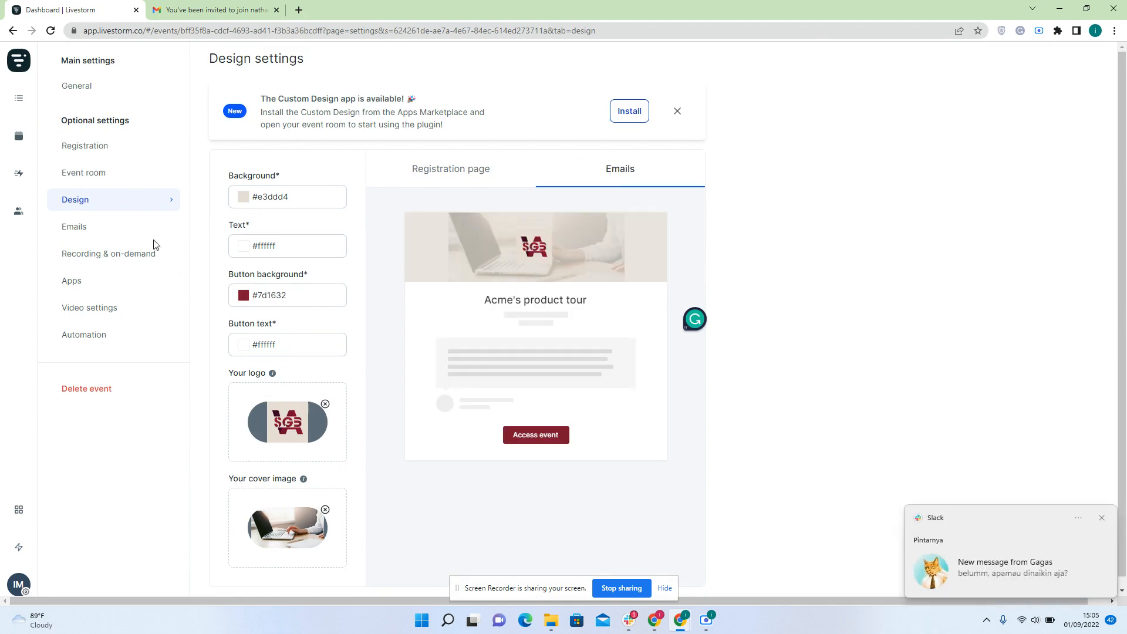
Open the event's Emails settings, close Slack and its notification, and review the five attendee emails
{"action": "left_click", "coordinate": [115, 233]}
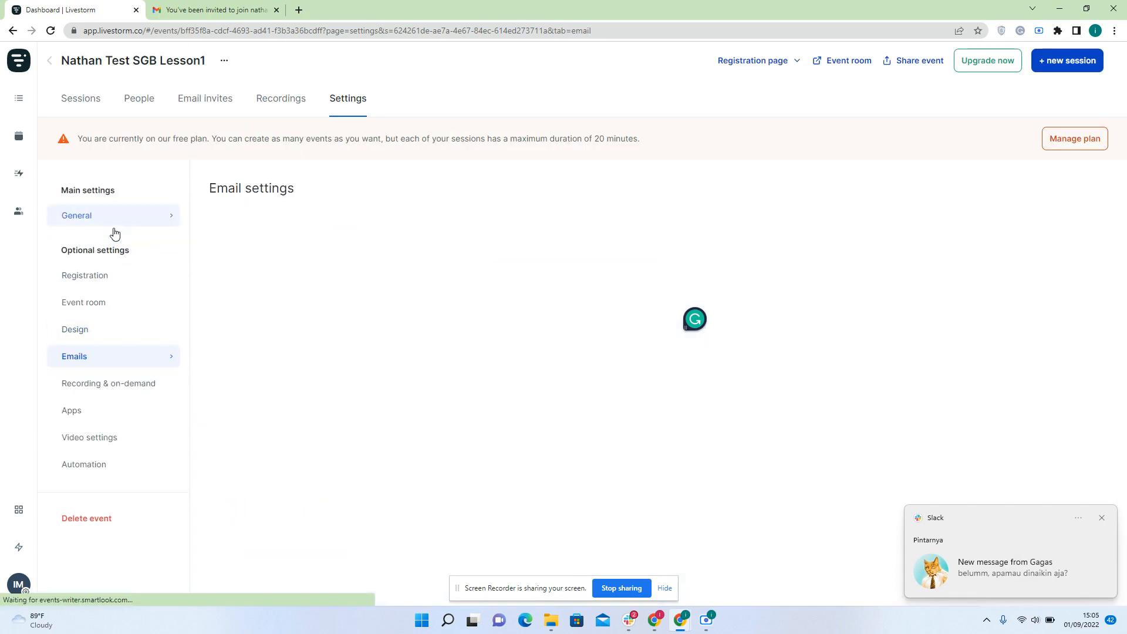
{"action": "right_click", "coordinate": [629, 621]}
{"action": "left_click", "coordinate": [643, 589]}
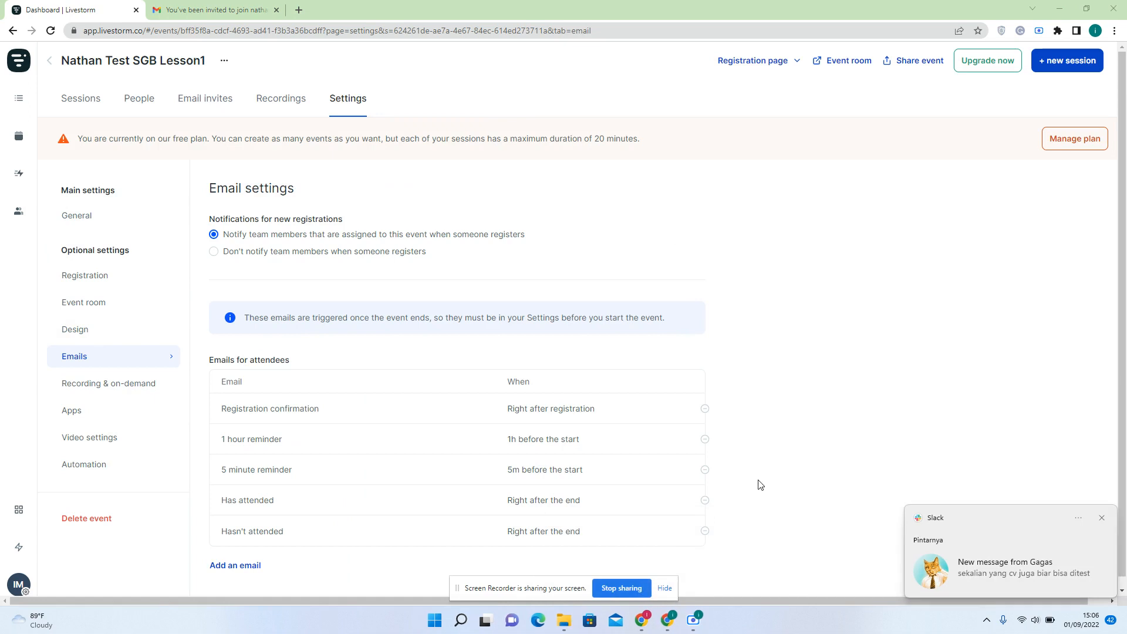
{"action": "left_click", "coordinate": [1102, 519]}
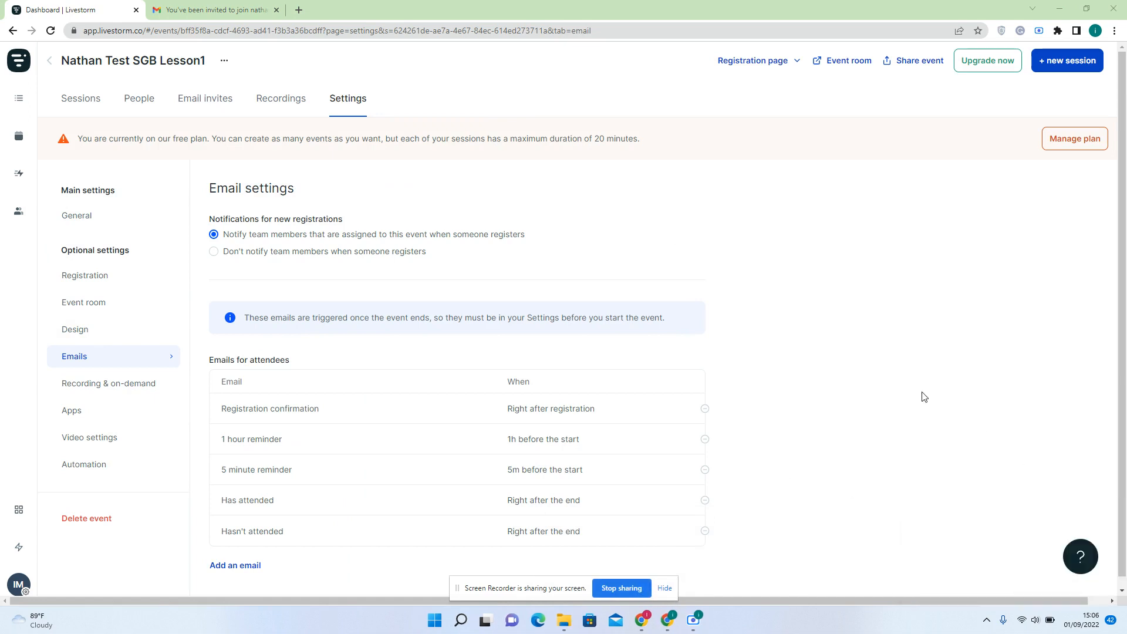
{"action": "scroll", "coordinate": [371, 349], "scroll_direction": "down", "scroll_amount": 1}
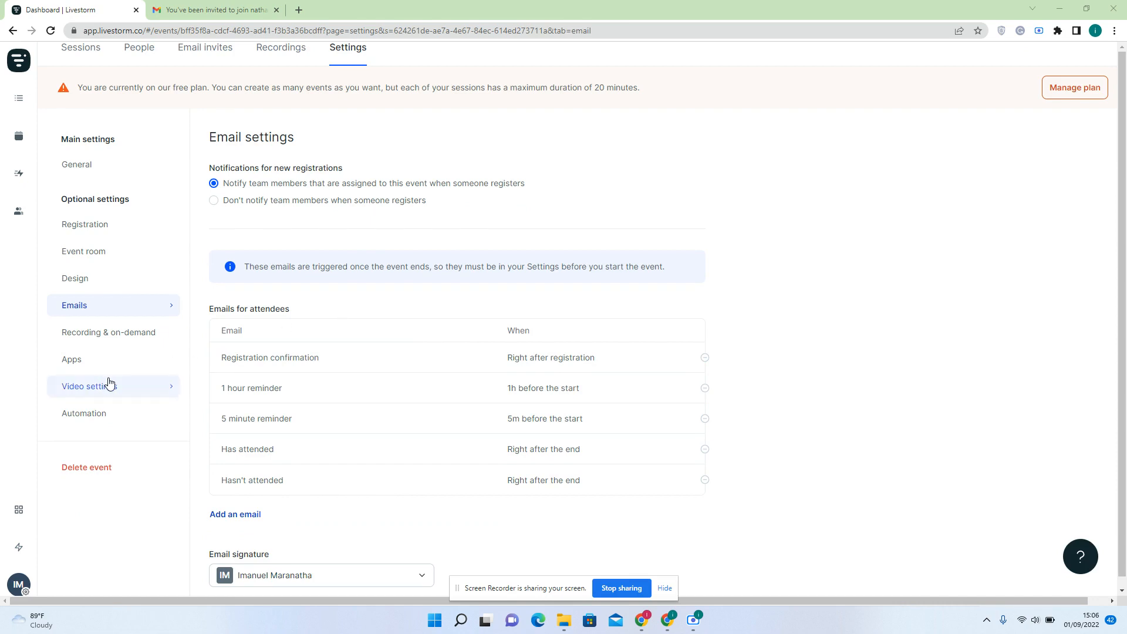
{"action": "scroll", "coordinate": [268, 214], "scroll_direction": "up", "scroll_amount": 1}
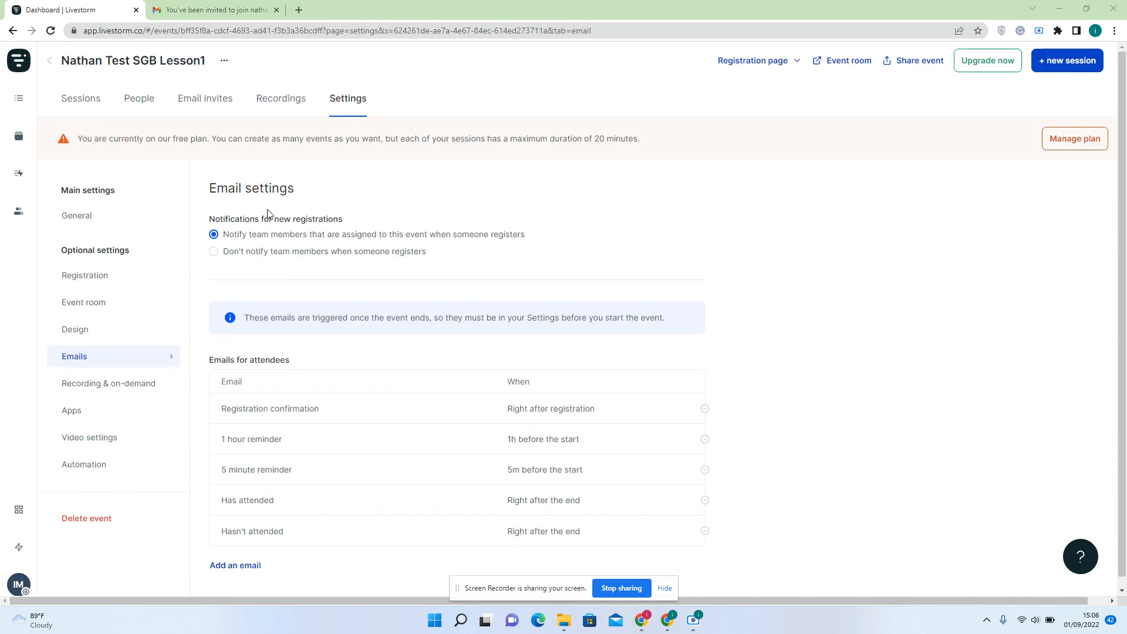
Return to the Sessions tab and copy the registration page link from Share event
{"action": "left_click", "coordinate": [96, 103]}
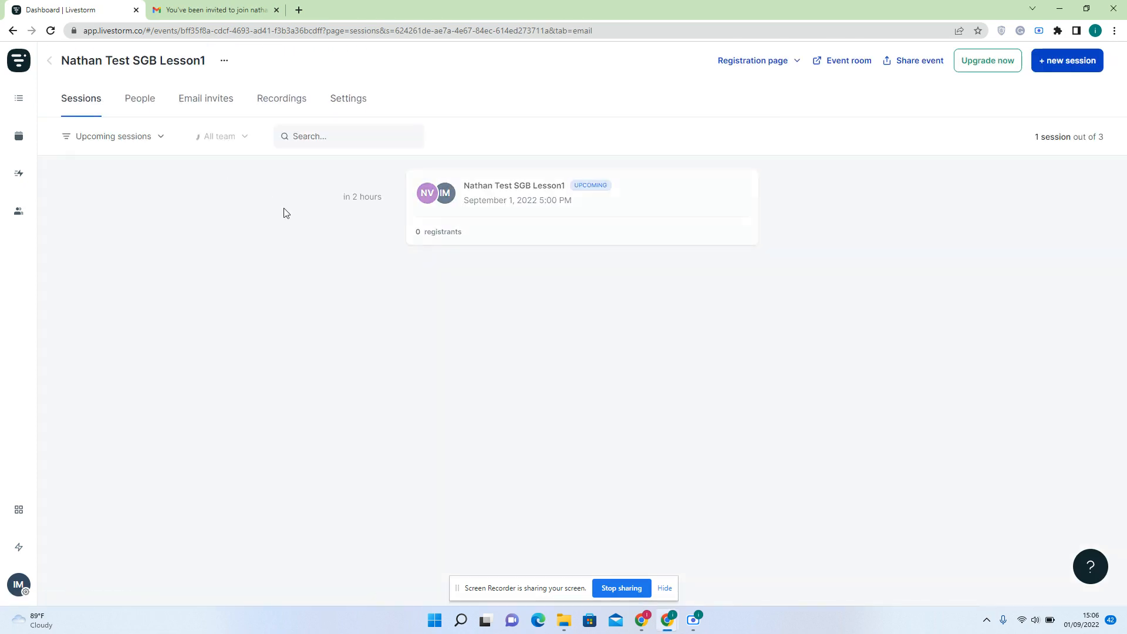
{"action": "mouse_move", "coordinate": [609, 243]}
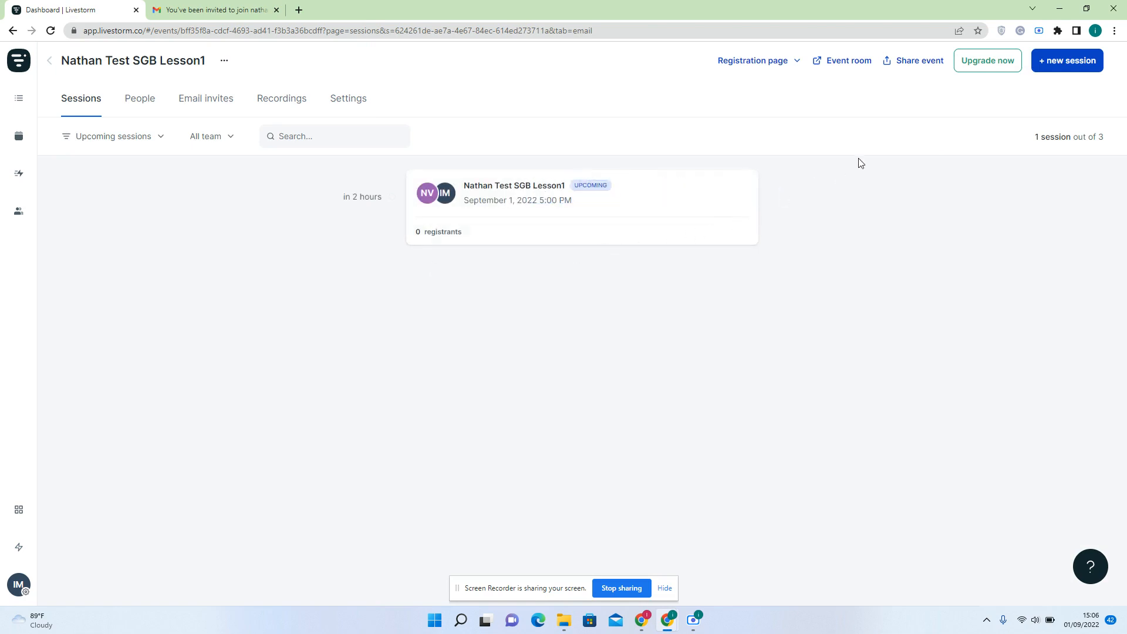
{"action": "left_click", "coordinate": [923, 64]}
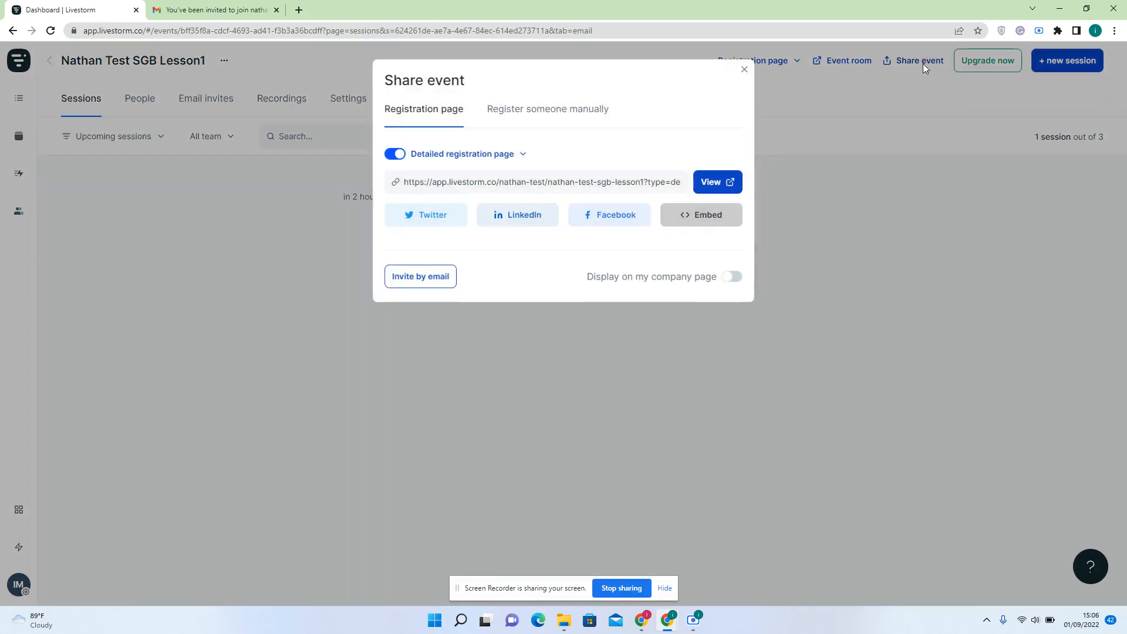
{"action": "left_click", "coordinate": [670, 183]}
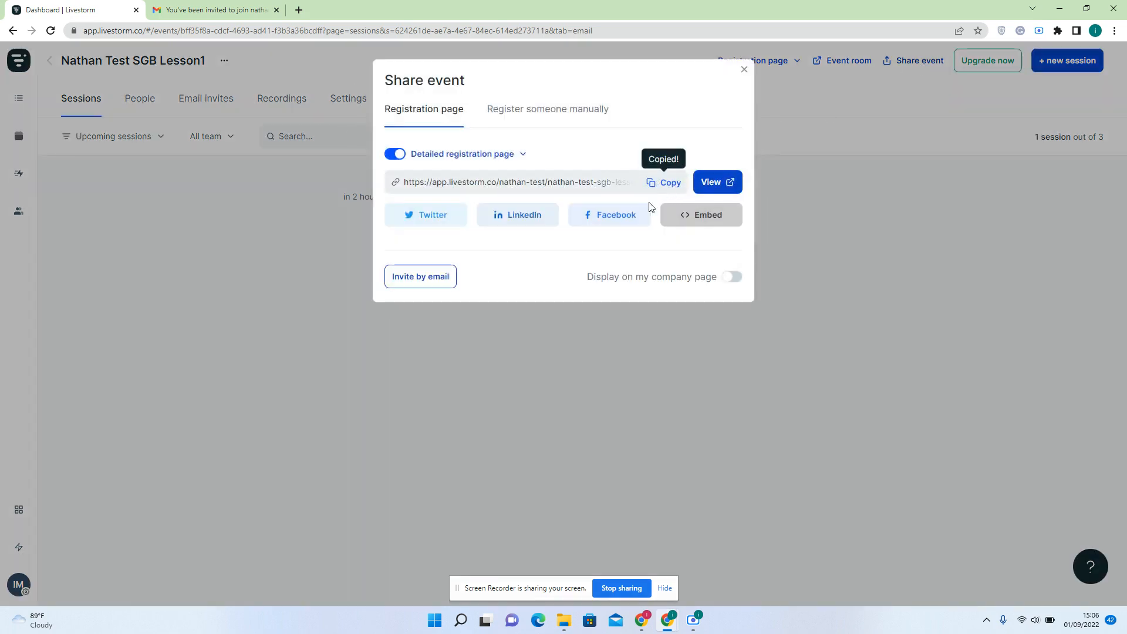
{"action": "left_click", "coordinate": [567, 361]}
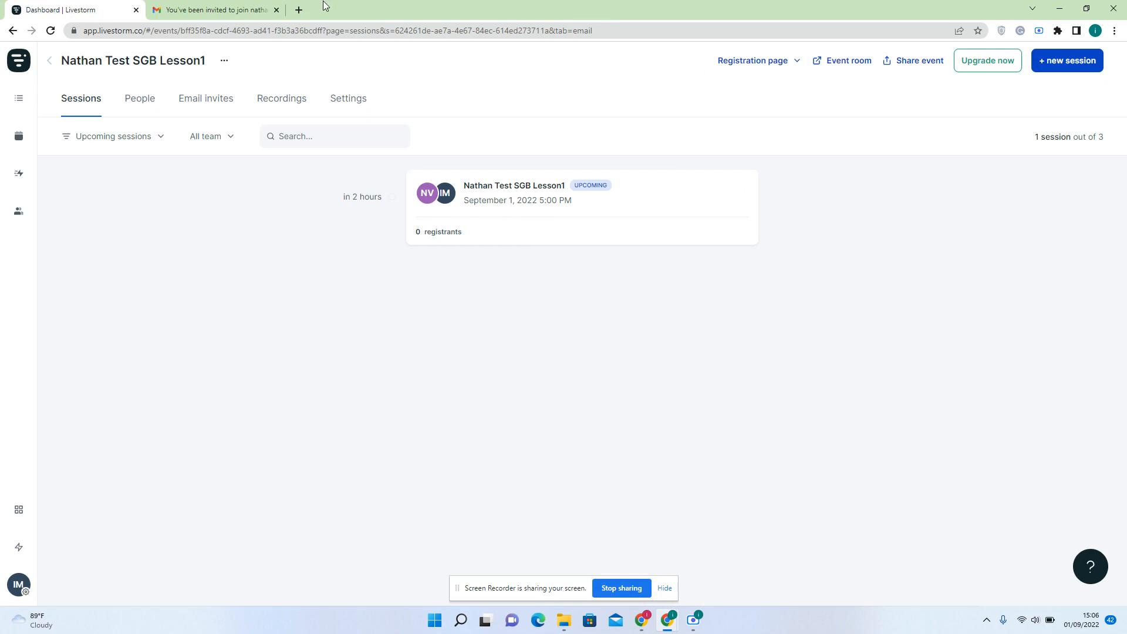
{"action": "left_click", "coordinate": [1115, 30]}
Load the copied registration link in an incognito window snapped to the right half
{"action": "left_click", "coordinate": [1062, 78]}
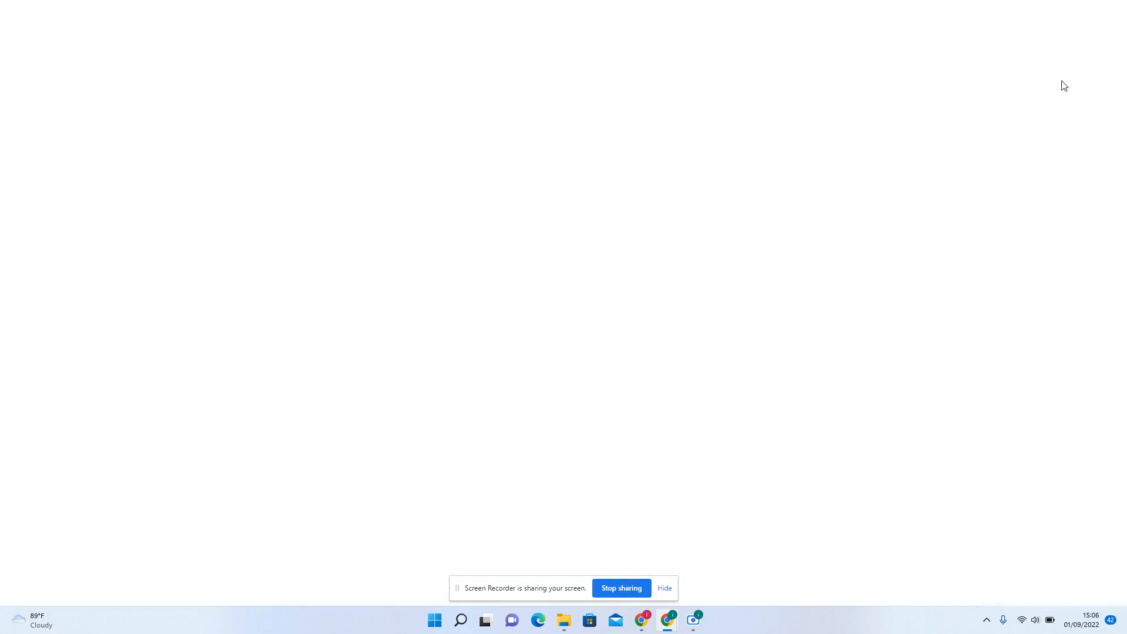
{"action": "key", "text": "super+Right"}
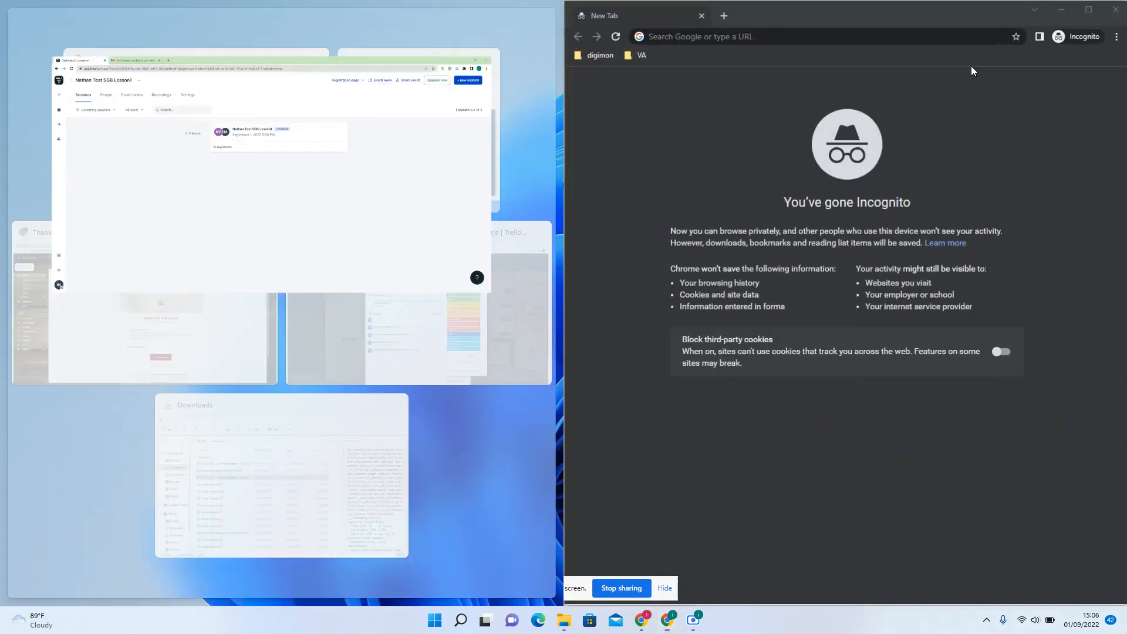
{"action": "left_click", "coordinate": [272, 170]}
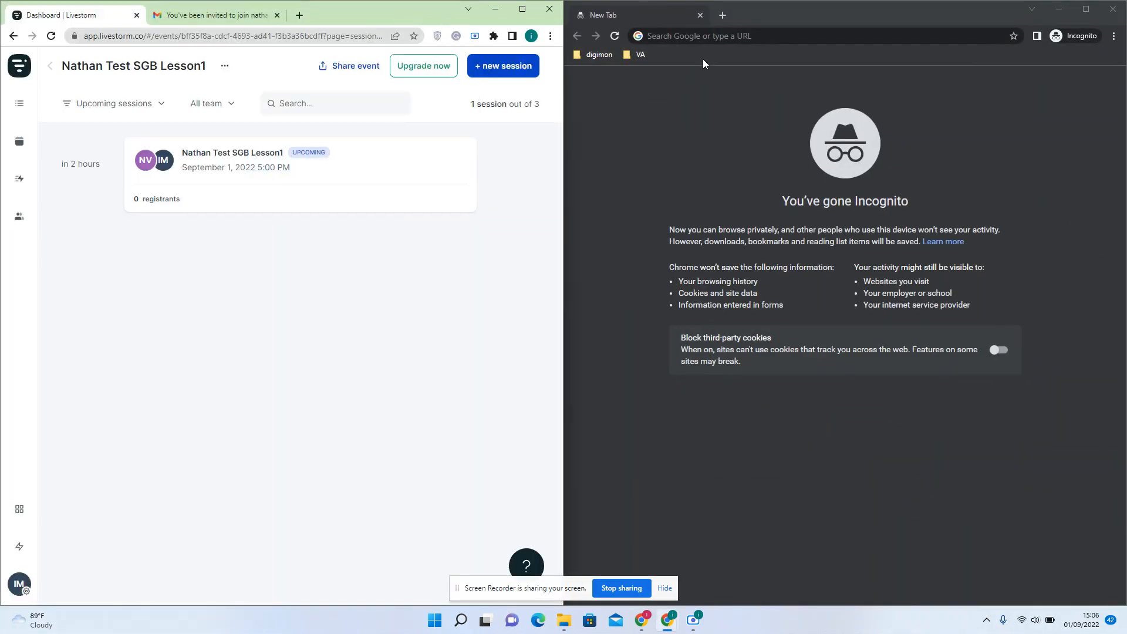
{"action": "left_click", "coordinate": [723, 34]}
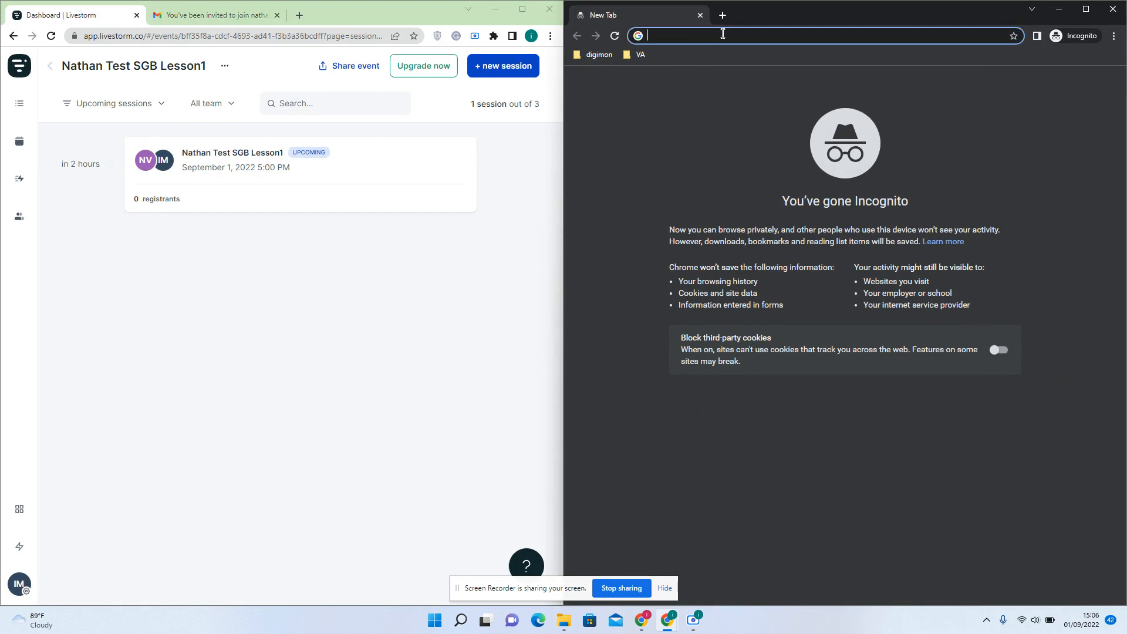
{"action": "key", "text": "ctrl+v"}
{"action": "key", "text": "Return"}
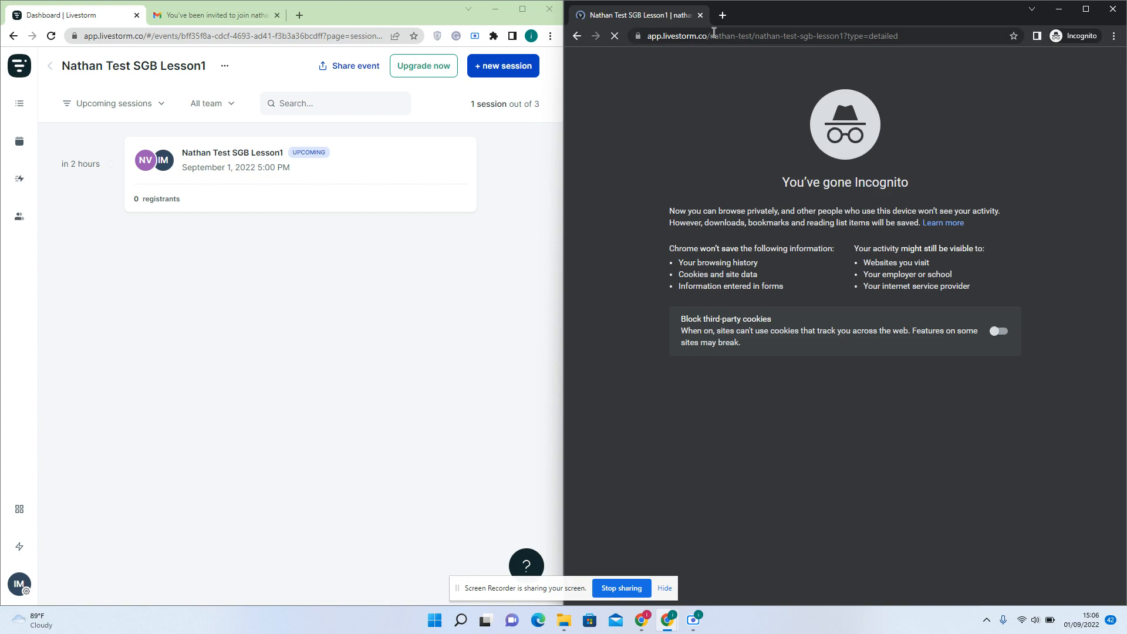
Switch Gmail to the business account's inbox and accept the event page's cookie notice
{"action": "left_click", "coordinate": [226, 16]}
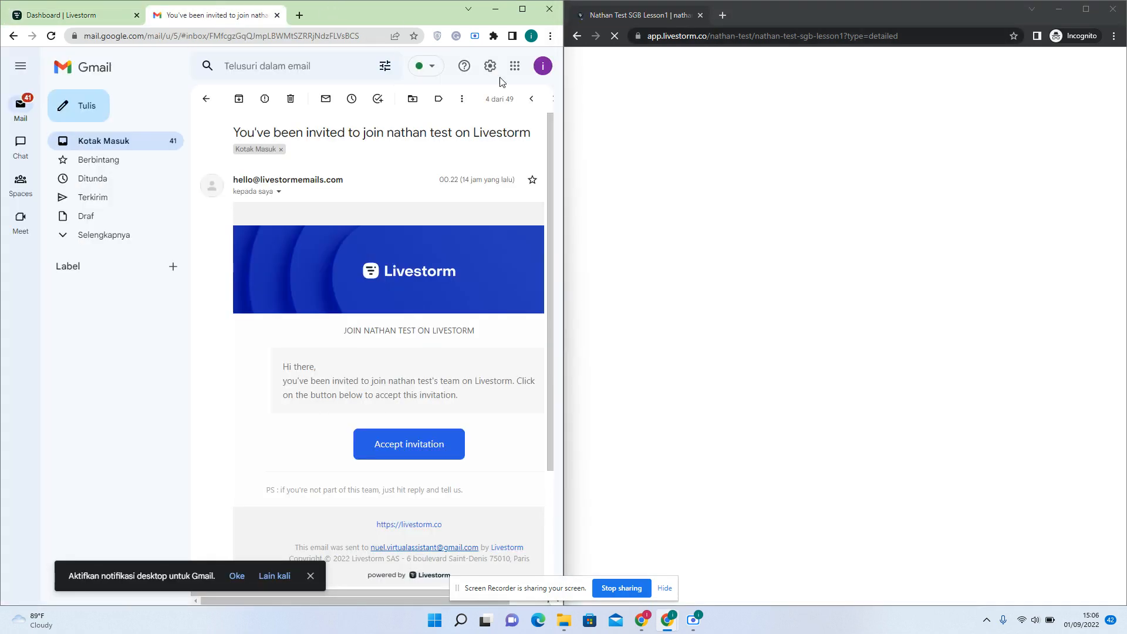
{"action": "left_click", "coordinate": [541, 67]}
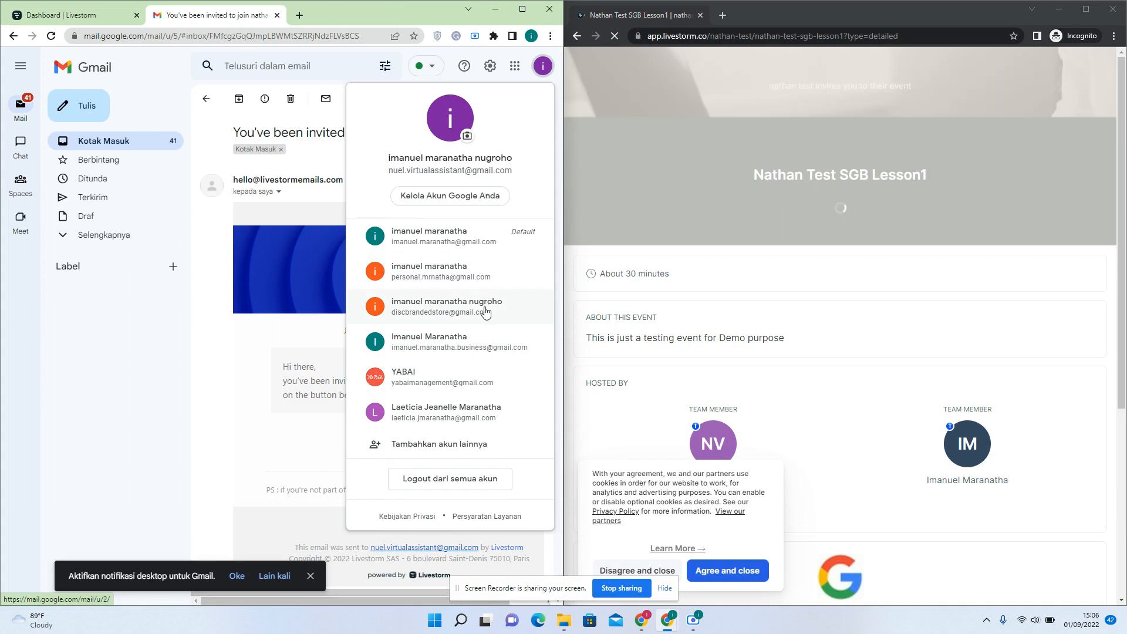
{"action": "left_click", "coordinate": [455, 350]}
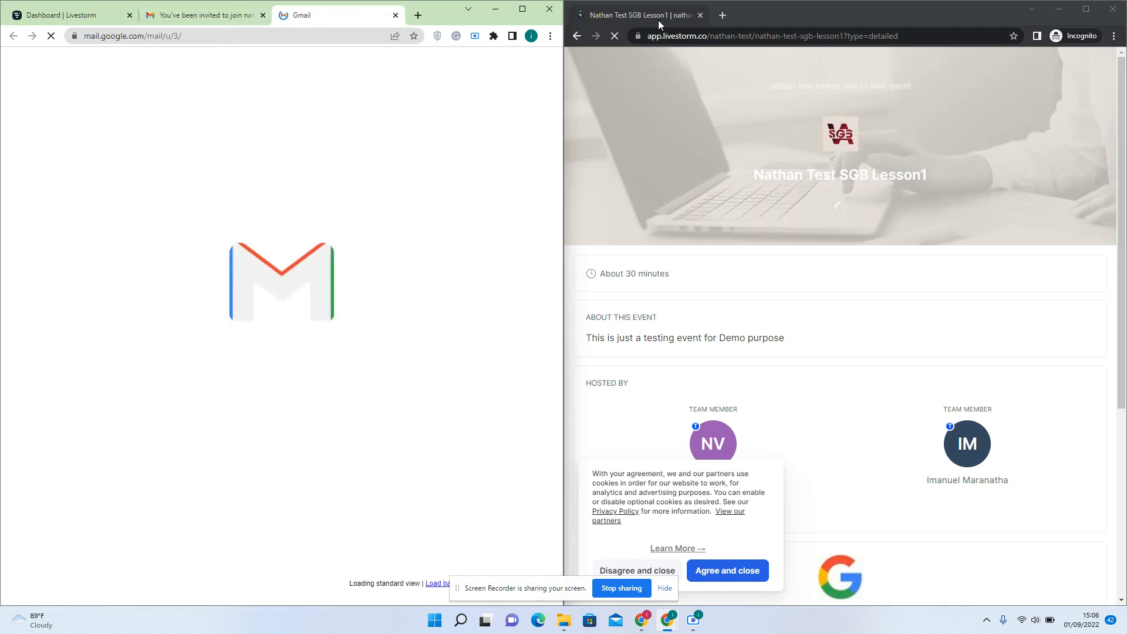
{"action": "left_click", "coordinate": [746, 571]}
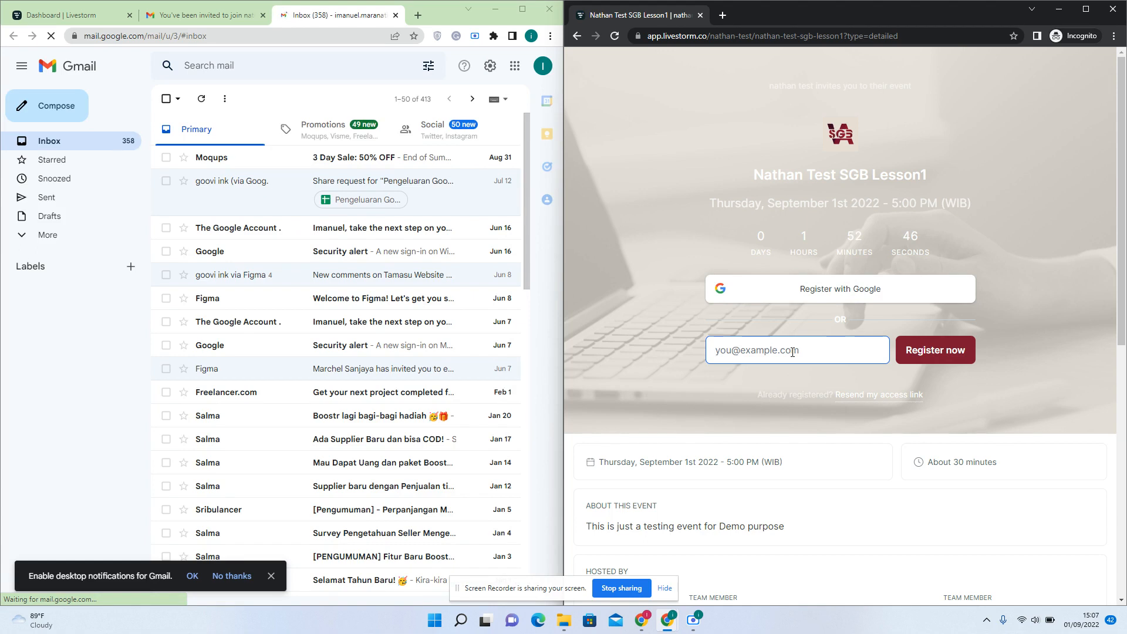
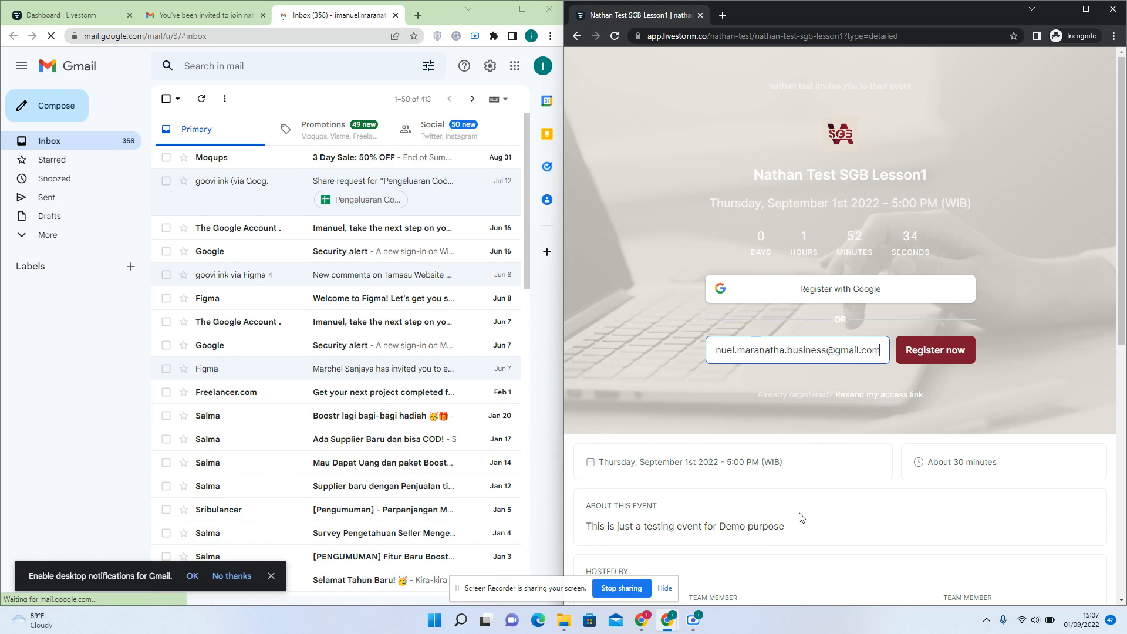
Enter the attendee's e-mail address in the registration form and look over the event page
{"action": "scroll", "coordinate": [801, 517], "scroll_direction": "down", "scroll_amount": 4}
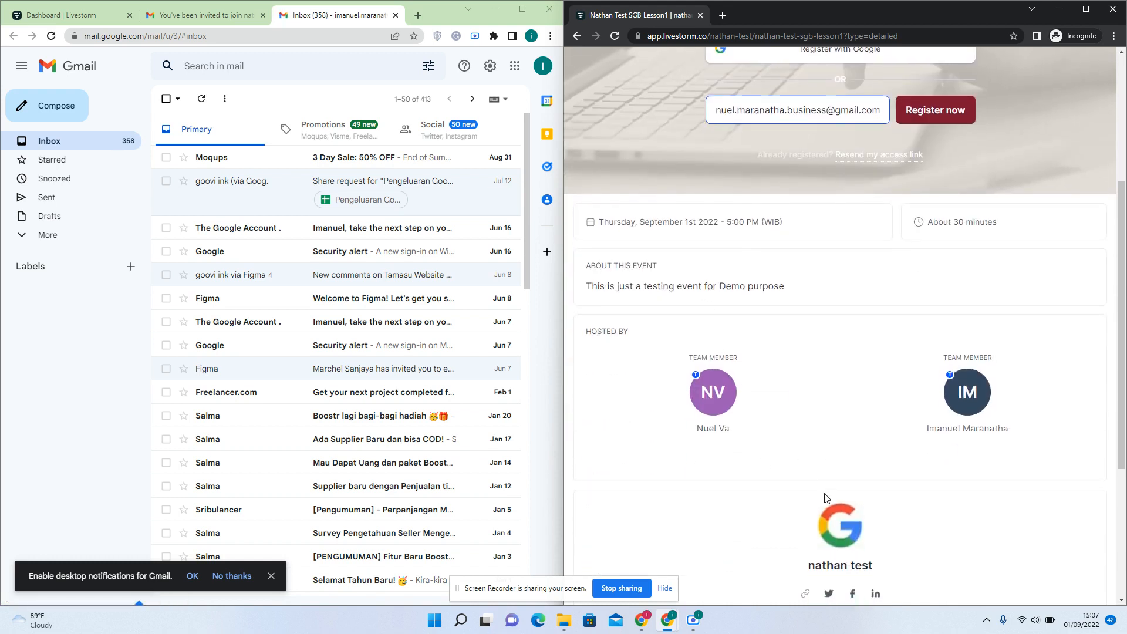
{"action": "scroll", "coordinate": [827, 496], "scroll_direction": "down", "scroll_amount": 3}
{"action": "scroll", "coordinate": [826, 499], "scroll_direction": "down", "scroll_amount": 1}
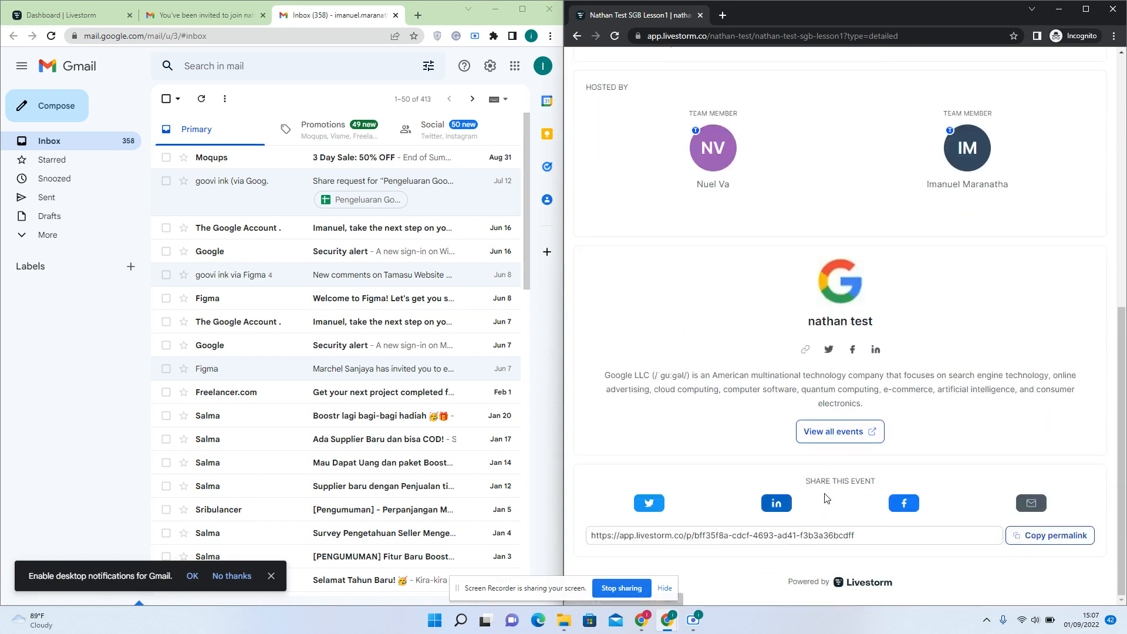
{"action": "scroll", "coordinate": [826, 499], "scroll_direction": "up", "scroll_amount": 1}
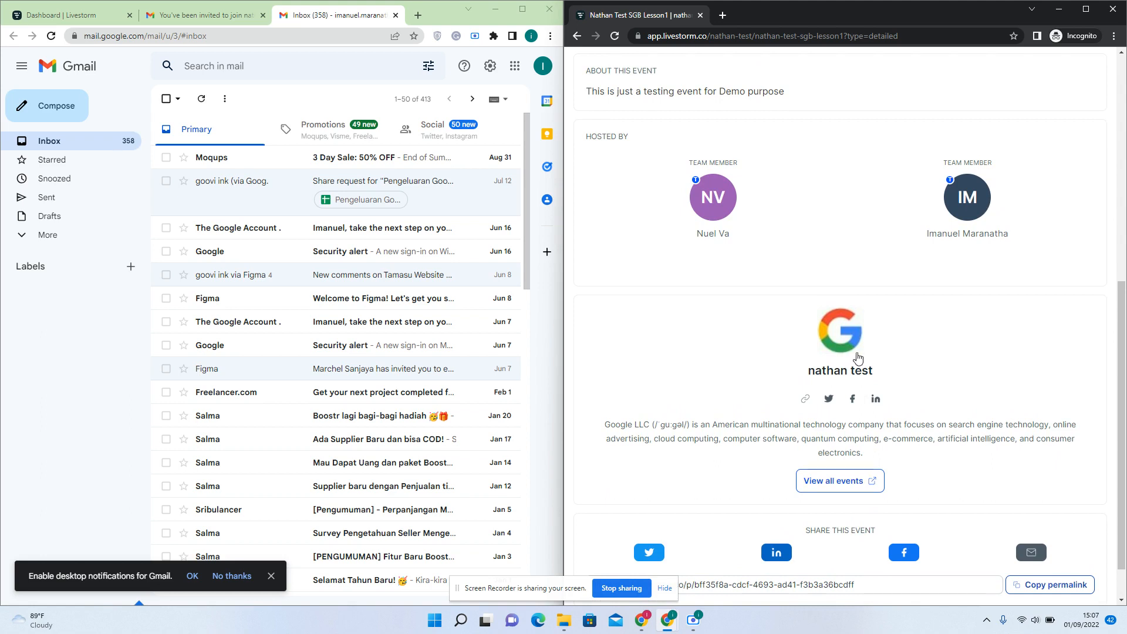
{"action": "scroll", "coordinate": [859, 388], "scroll_direction": "up", "scroll_amount": 8}
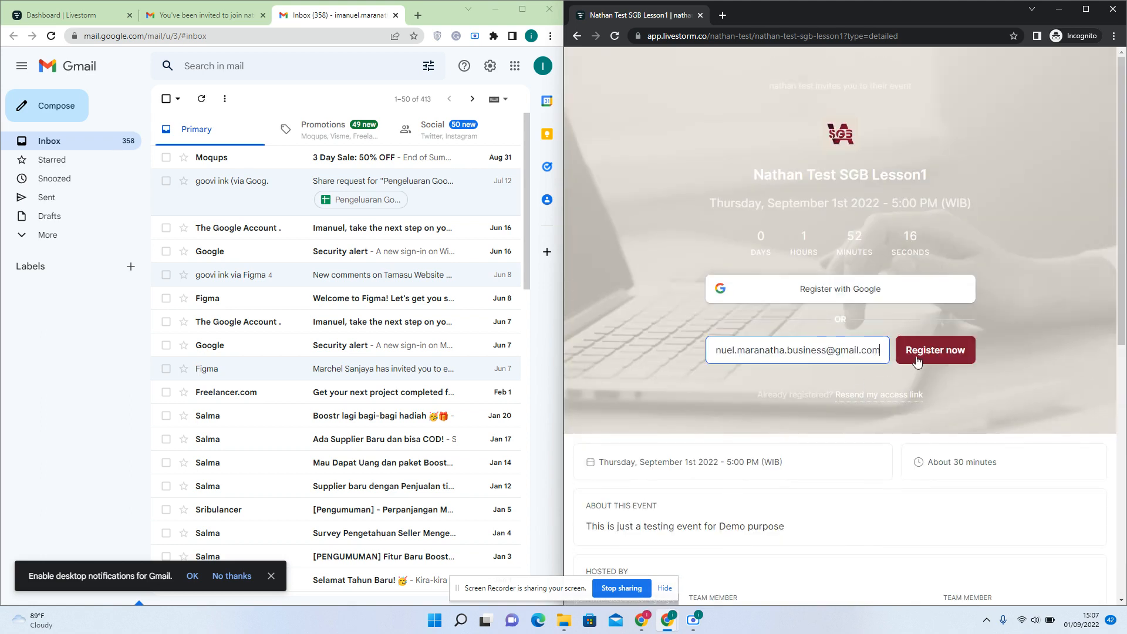
Register the attendee with first and last name and accepted terms to receive the access link
{"action": "right_click", "coordinate": [924, 356]}
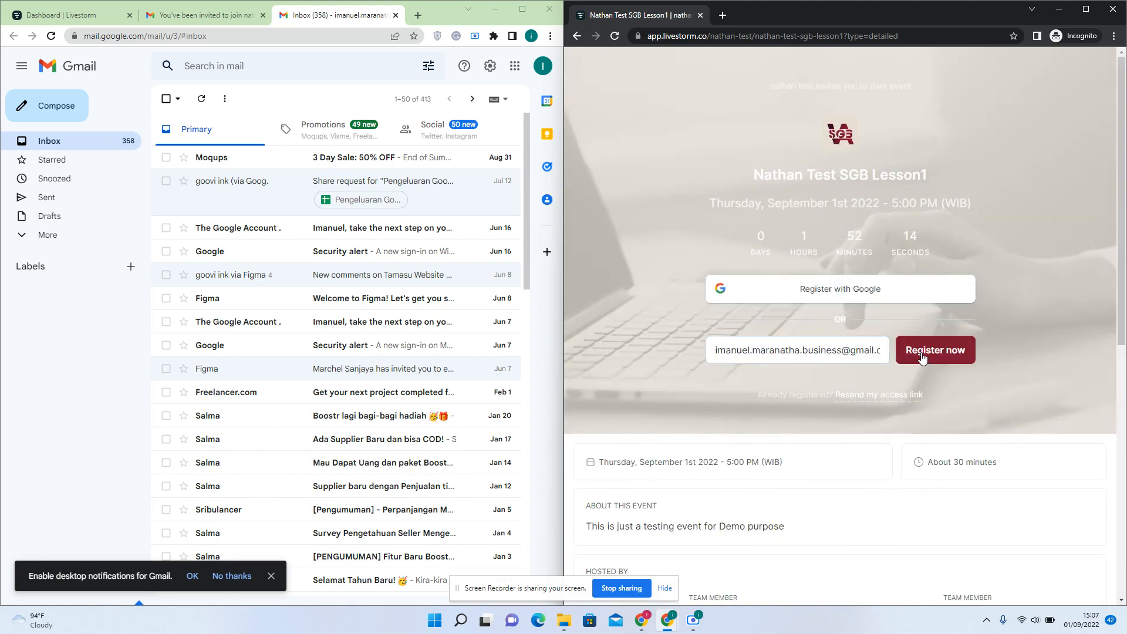
{"action": "left_click", "coordinate": [934, 354]}
{"action": "left_click", "coordinate": [934, 352]}
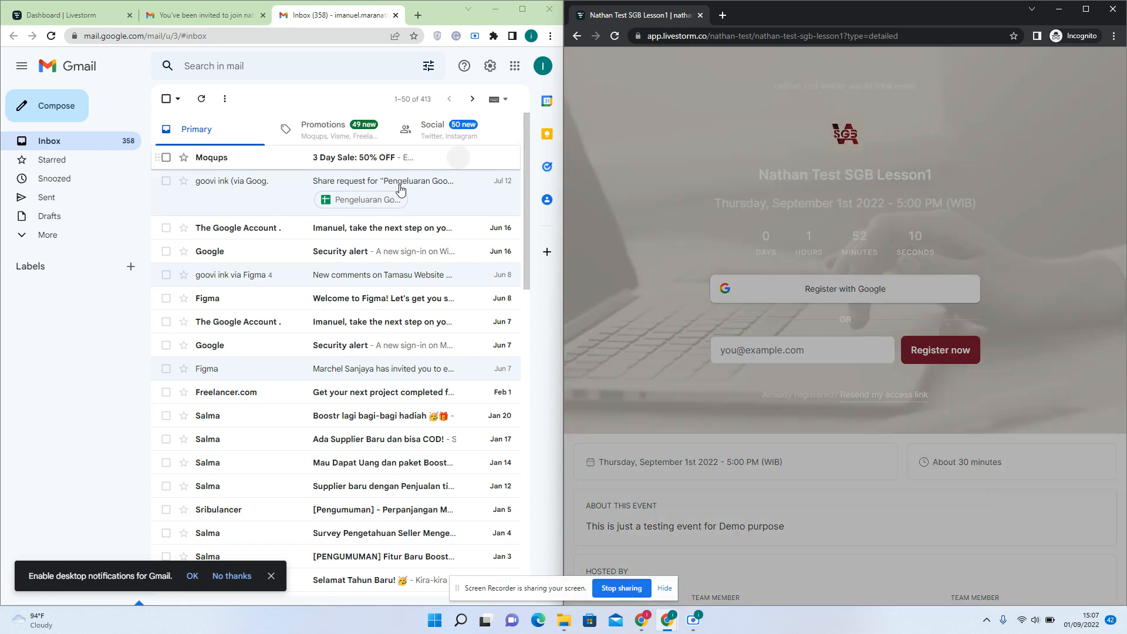
{"action": "left_click", "coordinate": [734, 178]}
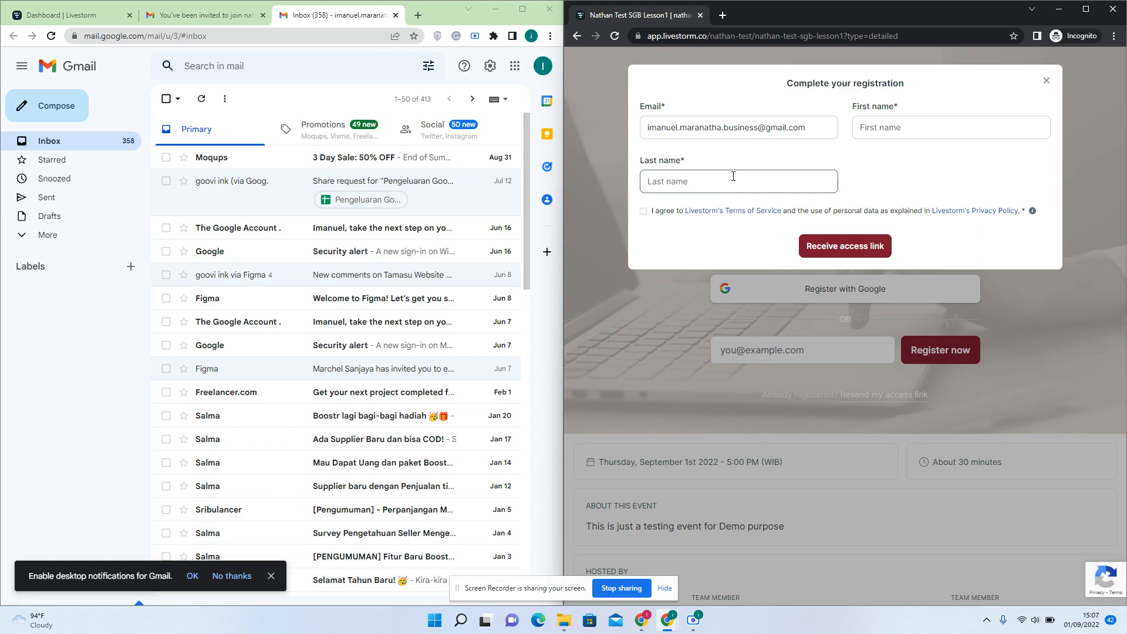
{"action": "left_click", "coordinate": [734, 177]}
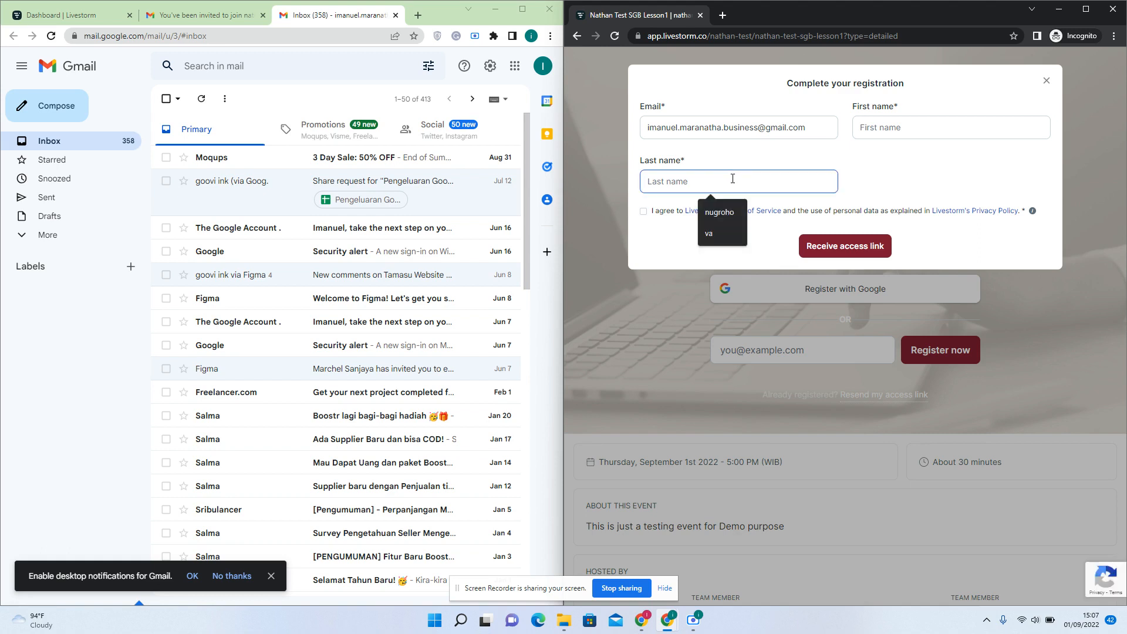
{"action": "left_click", "coordinate": [719, 212]}
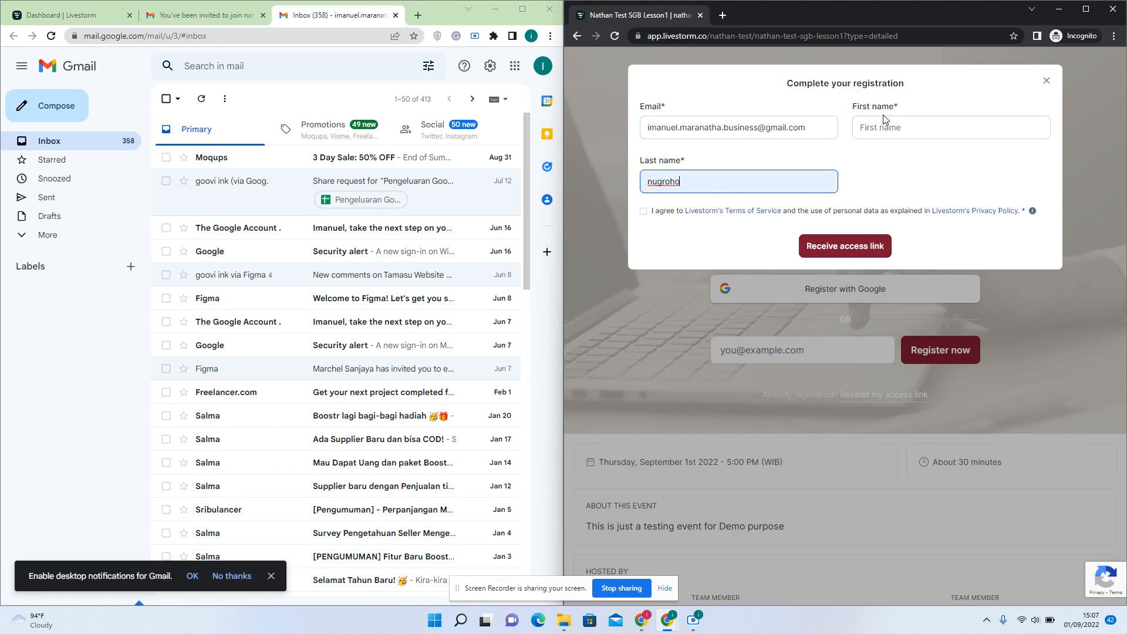
{"action": "left_click", "coordinate": [884, 121]}
{"action": "type", "text": "nuel"}
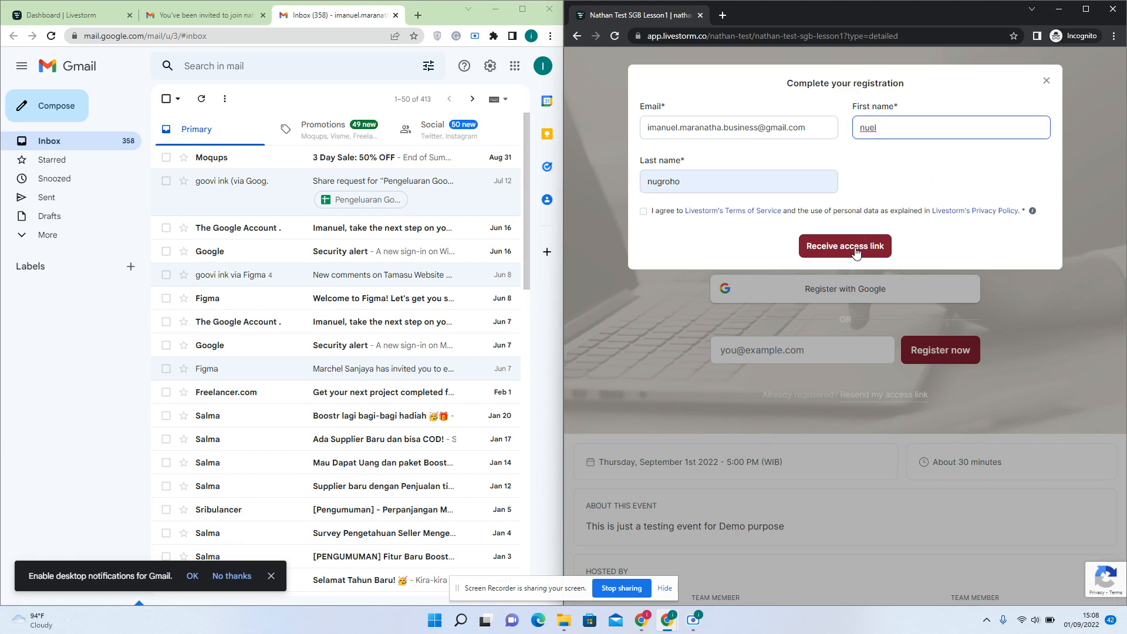
{"action": "left_click", "coordinate": [667, 213]}
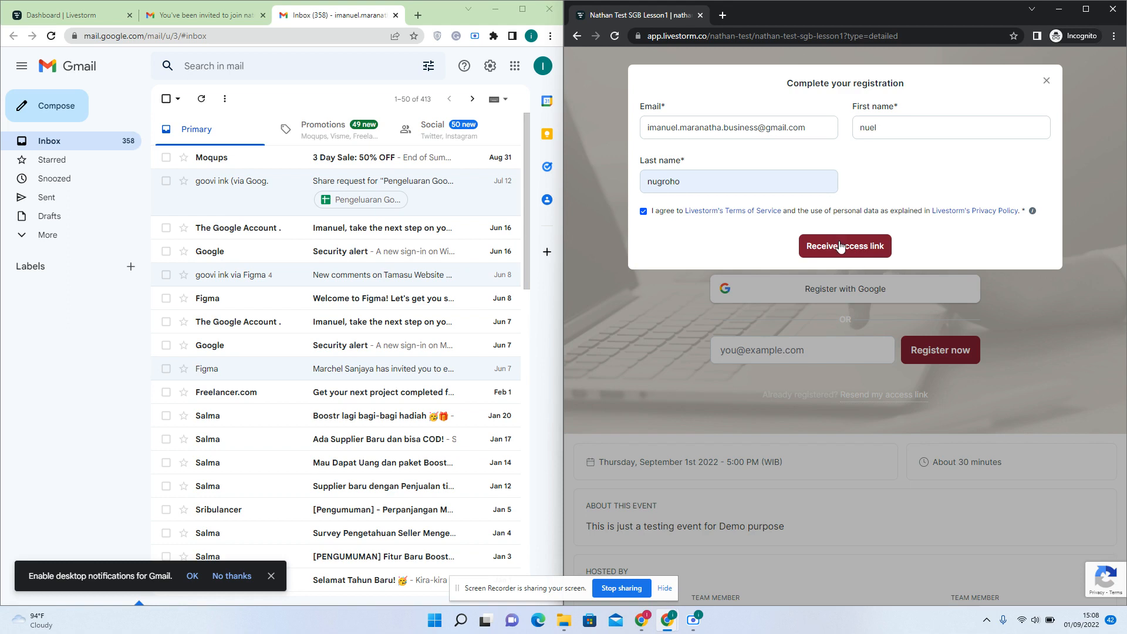
{"action": "left_click", "coordinate": [840, 247]}
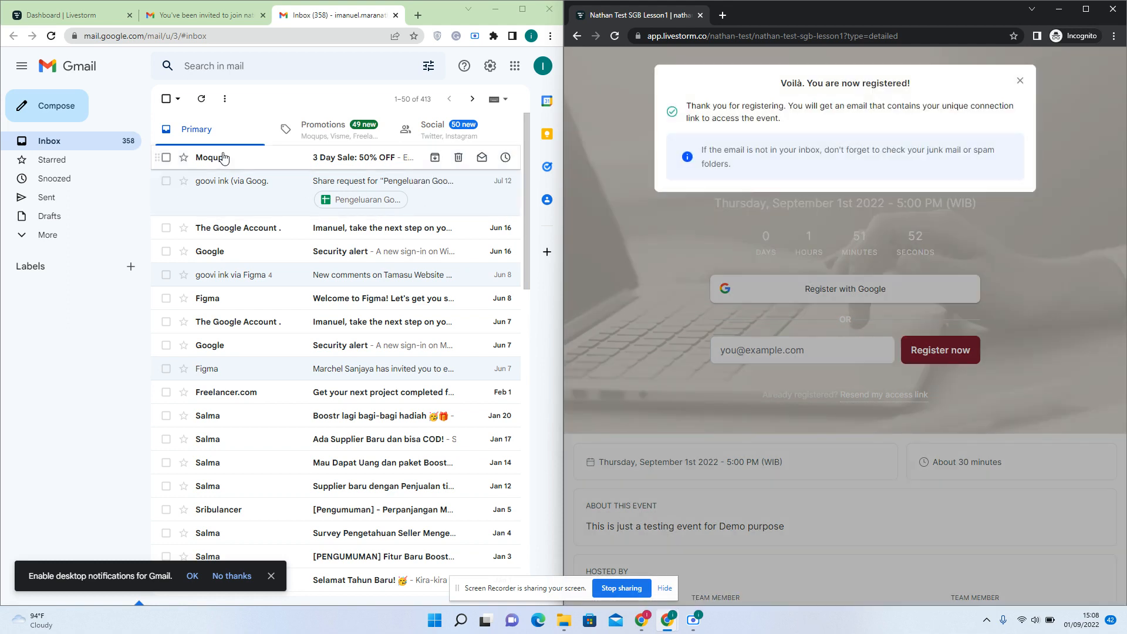
Refresh the inbox and search for 'livestorm' to look for the confirmation email
{"action": "left_click", "coordinate": [202, 100]}
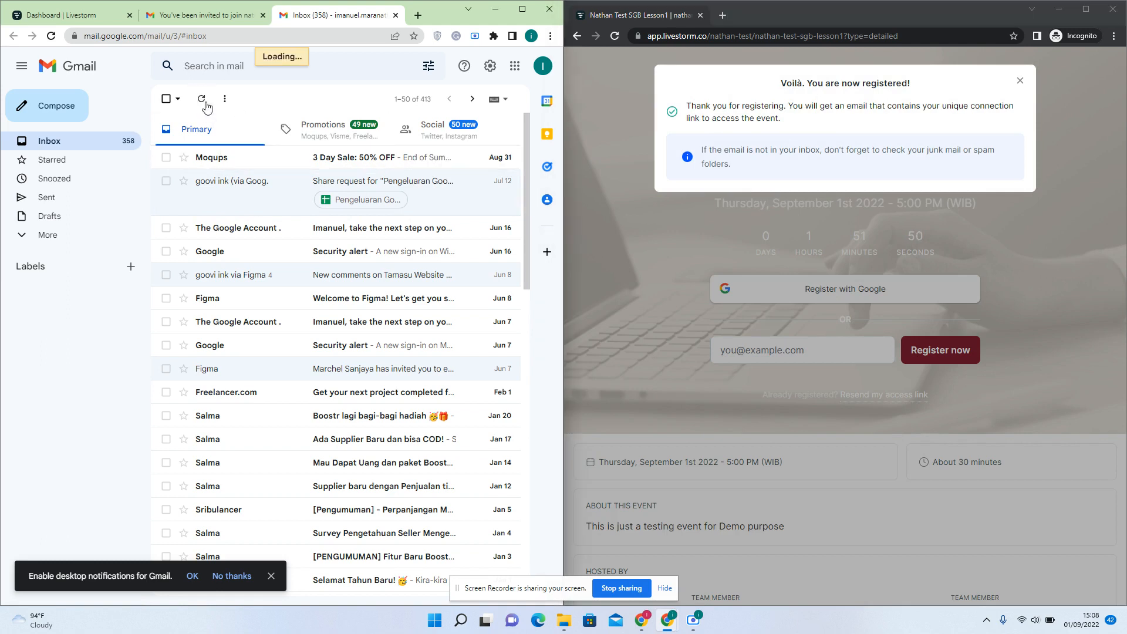
{"action": "left_click", "coordinate": [261, 69]}
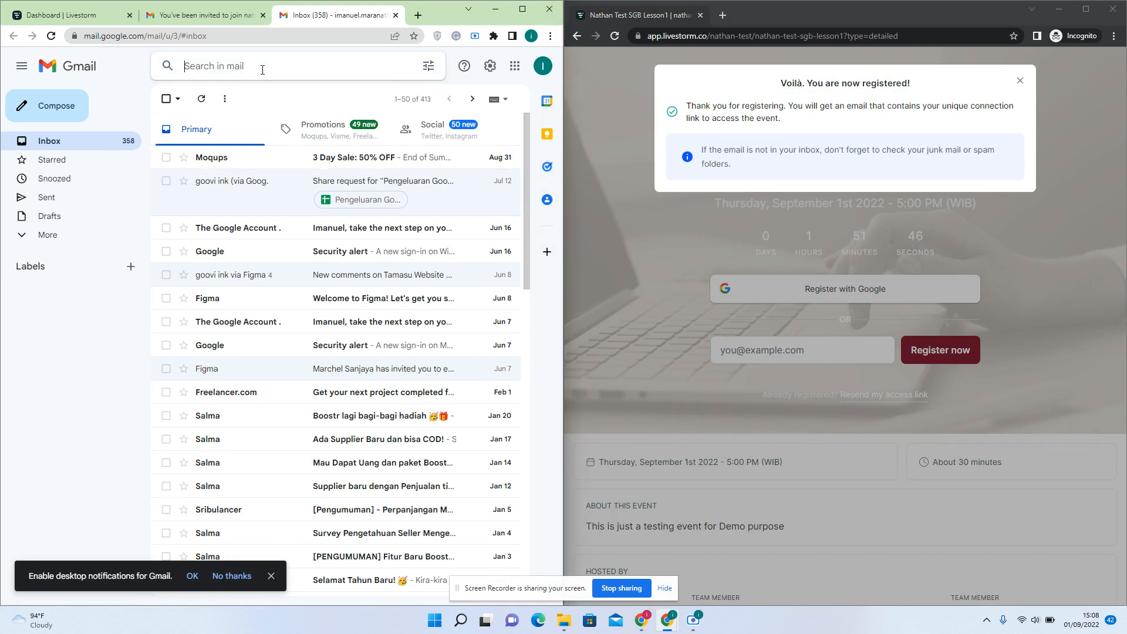
{"action": "type", "text": "livestorm"}
{"action": "key", "text": "Return"}
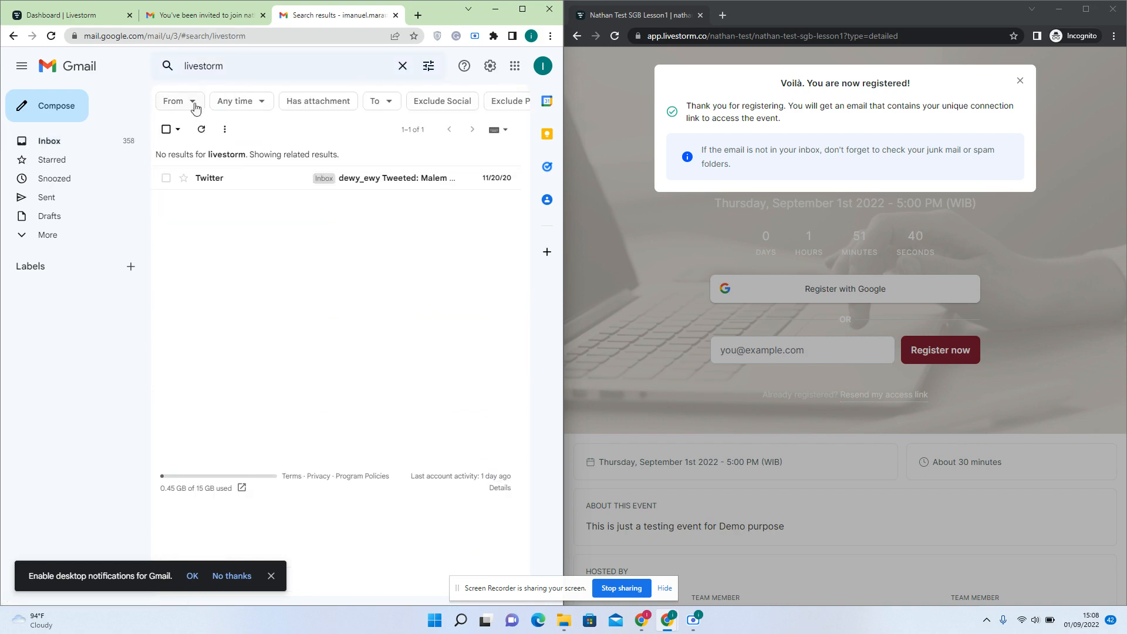
{"action": "left_click", "coordinate": [96, 139]}
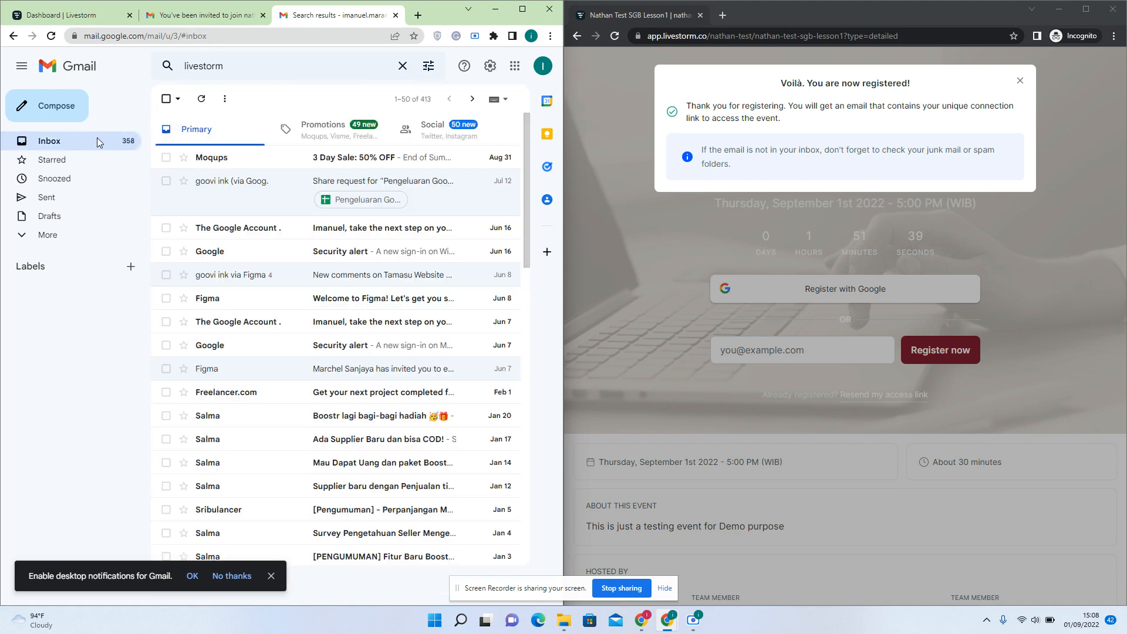
{"action": "left_click", "coordinate": [201, 100]}
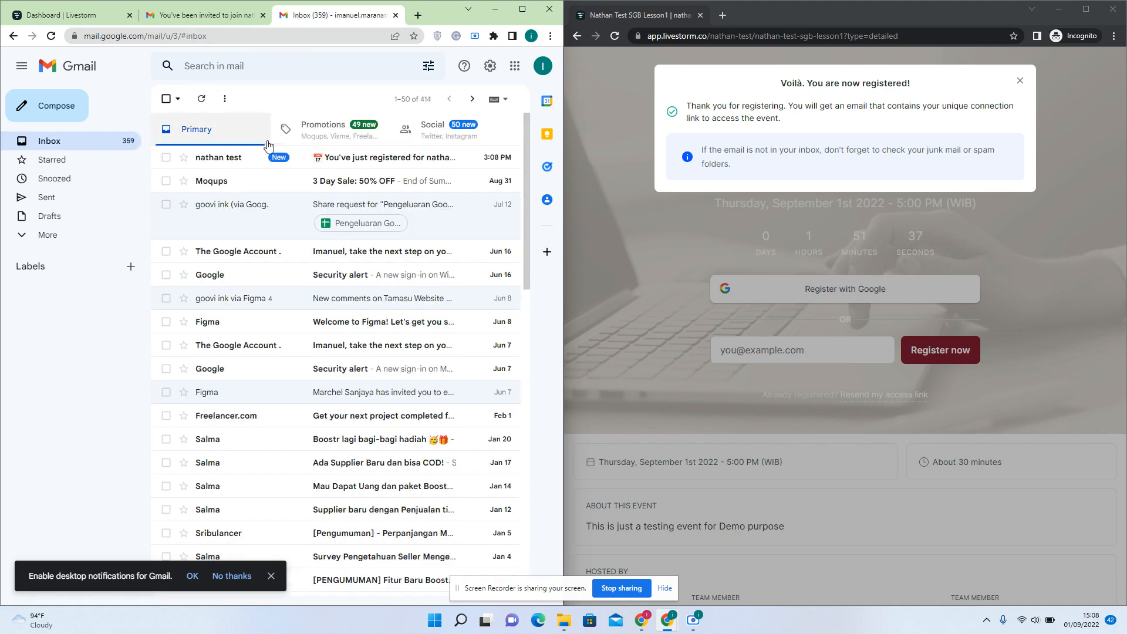
Copy the confirmation email's Access event link and load it in the incognito window
{"action": "left_click", "coordinate": [330, 160]}
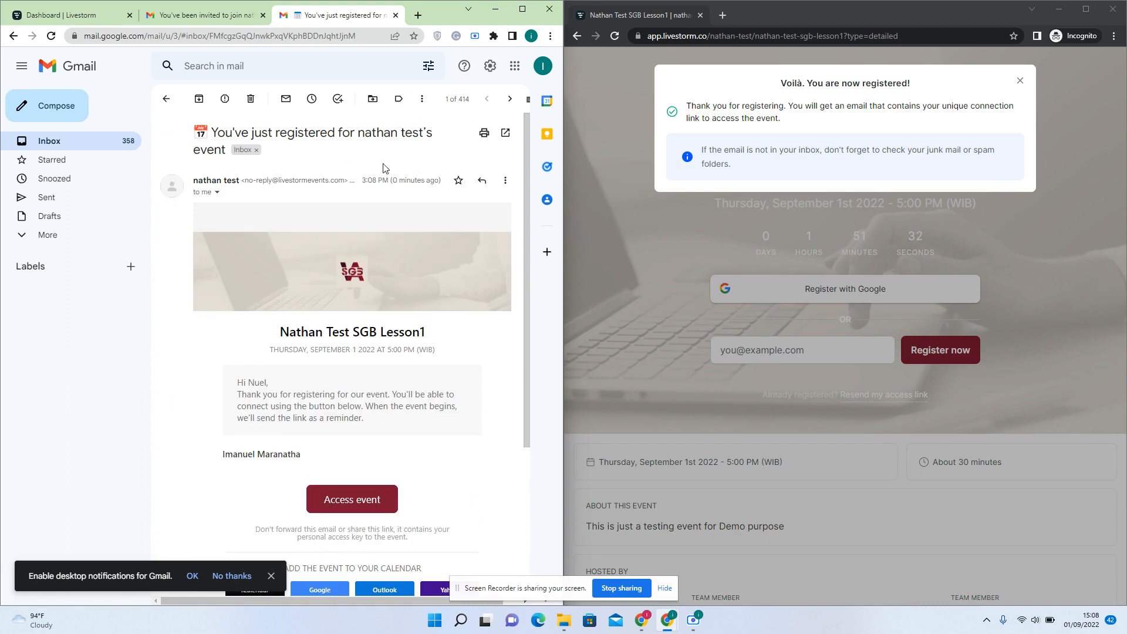
{"action": "right_click", "coordinate": [358, 505]}
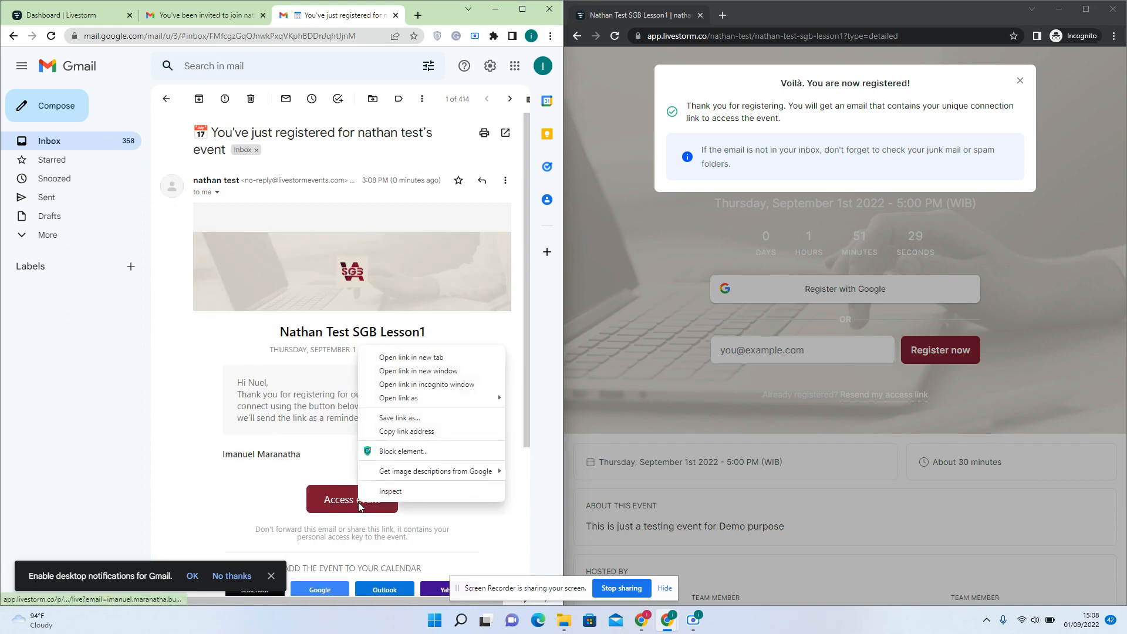
{"action": "left_click", "coordinate": [417, 433]}
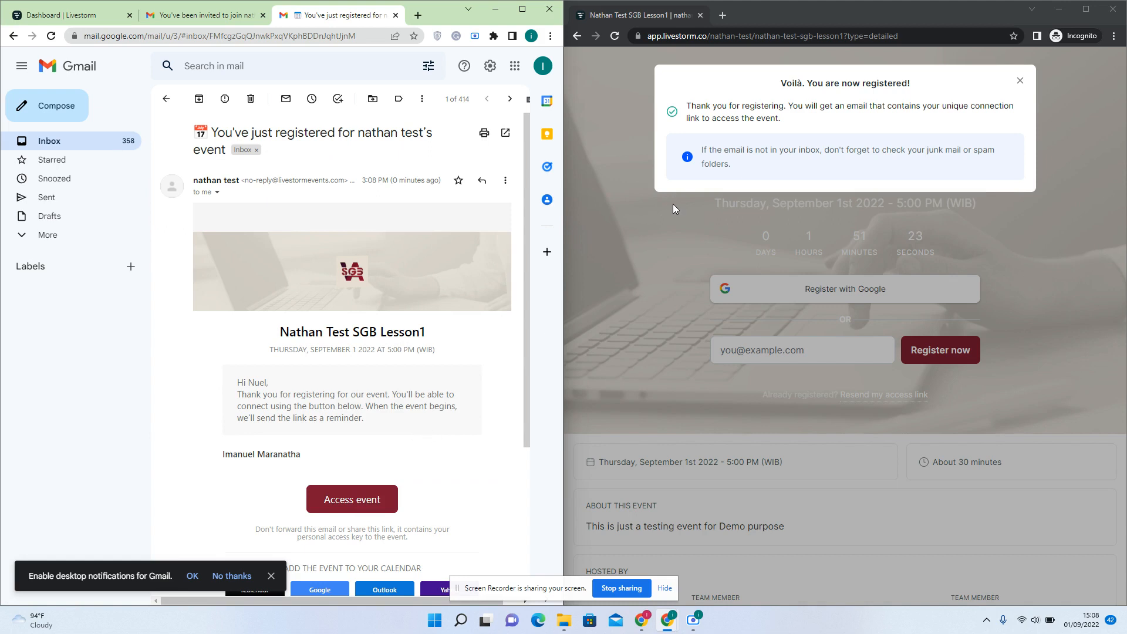
{"action": "left_click", "coordinate": [755, 37]}
{"action": "key", "text": "ctrl+v"}
{"action": "key", "text": "Return"}
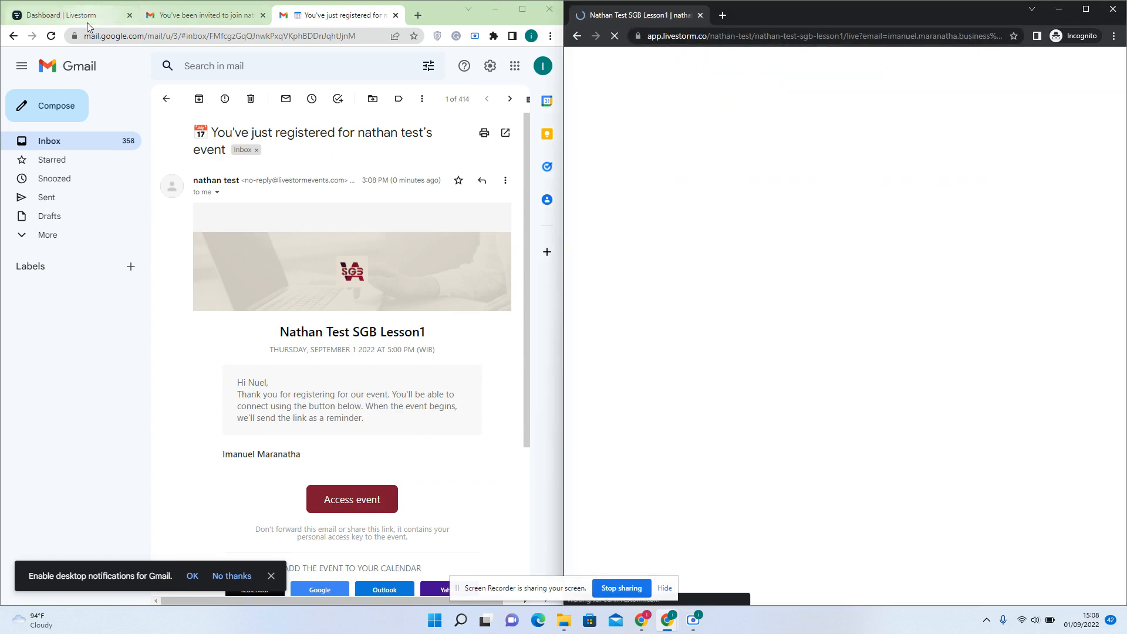
Bring the Livestorm dashboard back full screen, showing the 1 September 5:00 PM session
{"action": "left_click", "coordinate": [88, 17]}
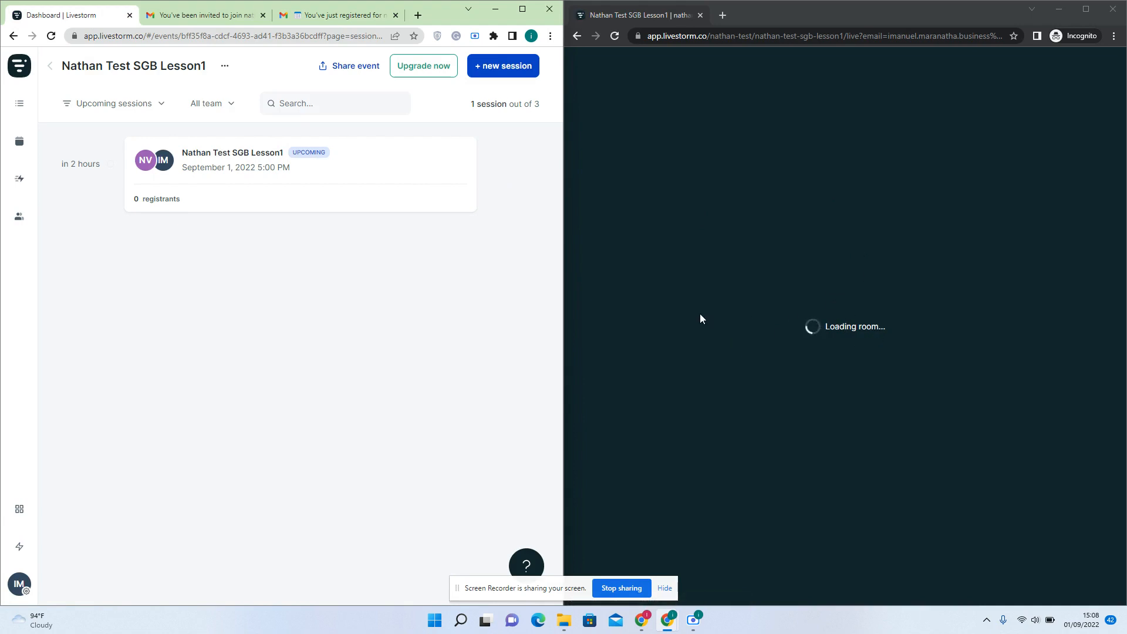
{"action": "mouse_move", "coordinate": [324, 167]}
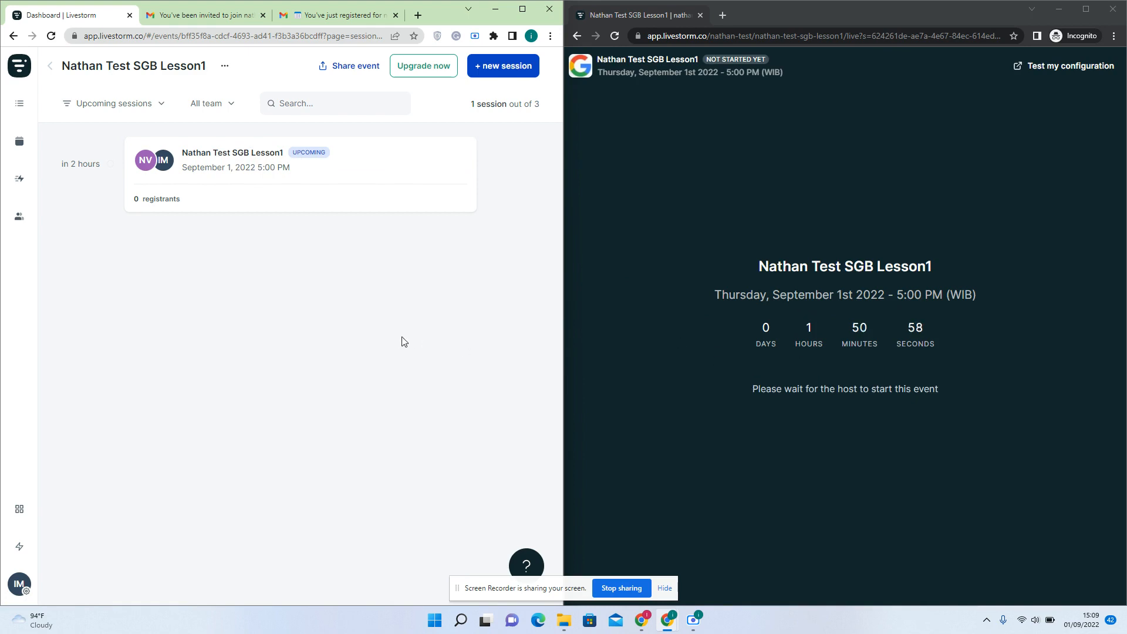
{"action": "left_click", "coordinate": [522, 9]}
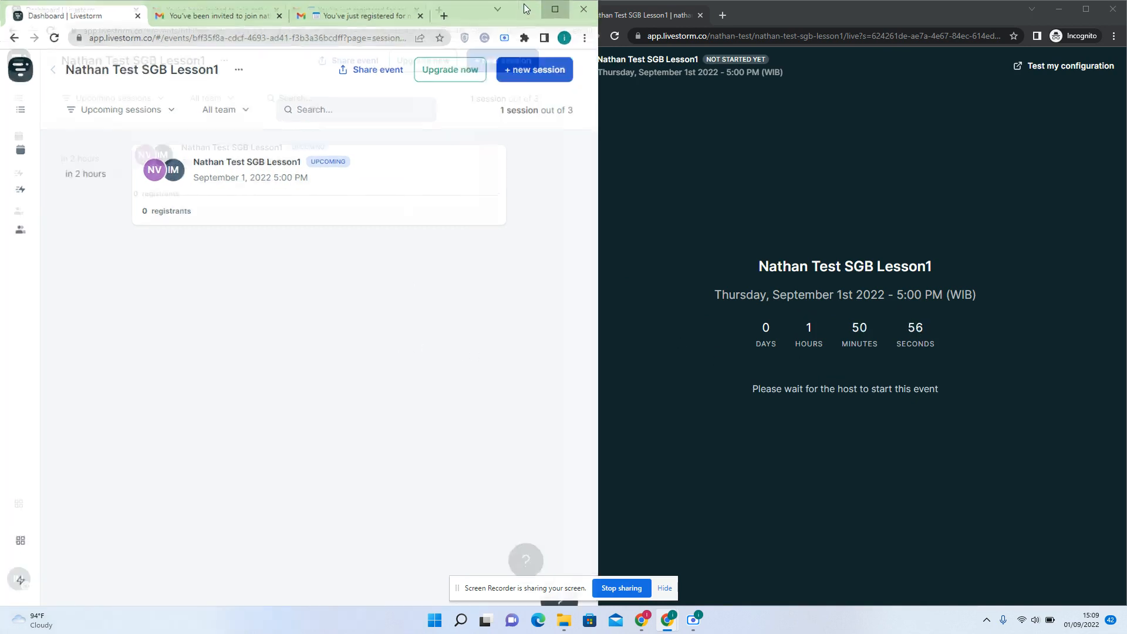
{"action": "mouse_move", "coordinate": [612, 215]}
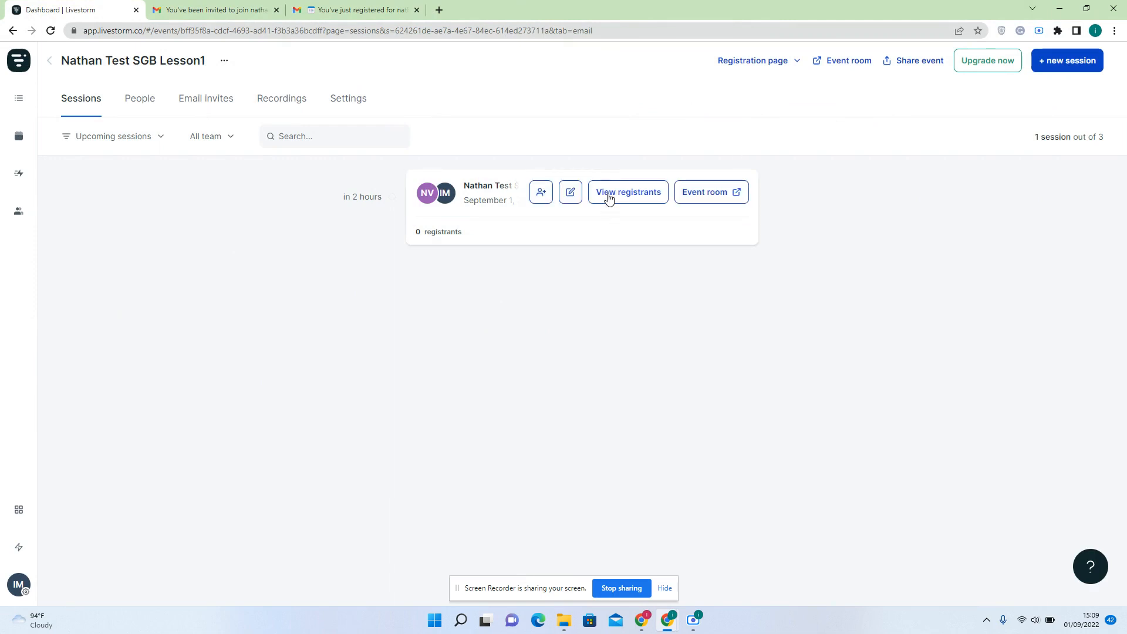
Open the session's event room, snap its window to the left half, and join from the lobby
{"action": "left_click", "coordinate": [691, 193]}
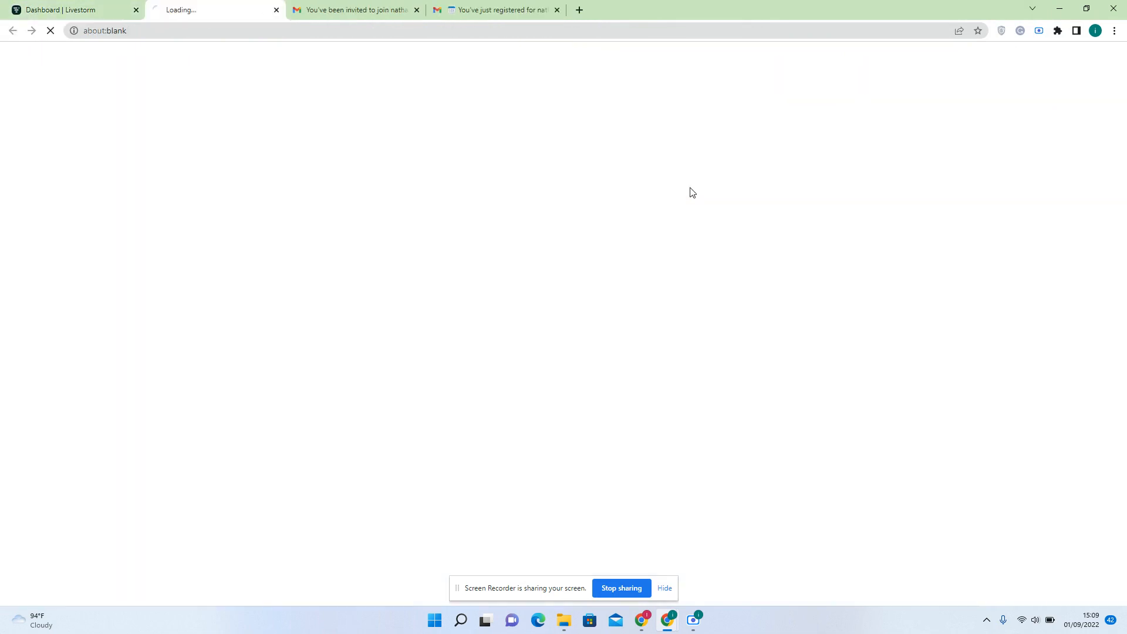
{"action": "left_click_drag", "start_coordinate": [861, 1], "coordinate": [282, 115]}
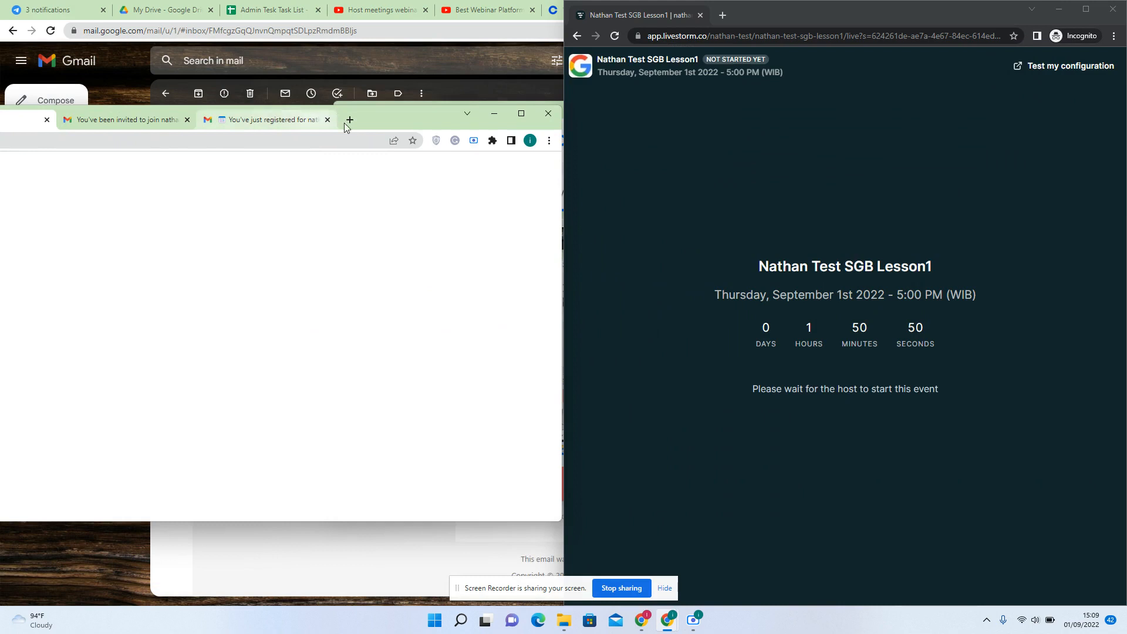
{"action": "left_click_drag", "start_coordinate": [410, 126], "coordinate": [2, 129]}
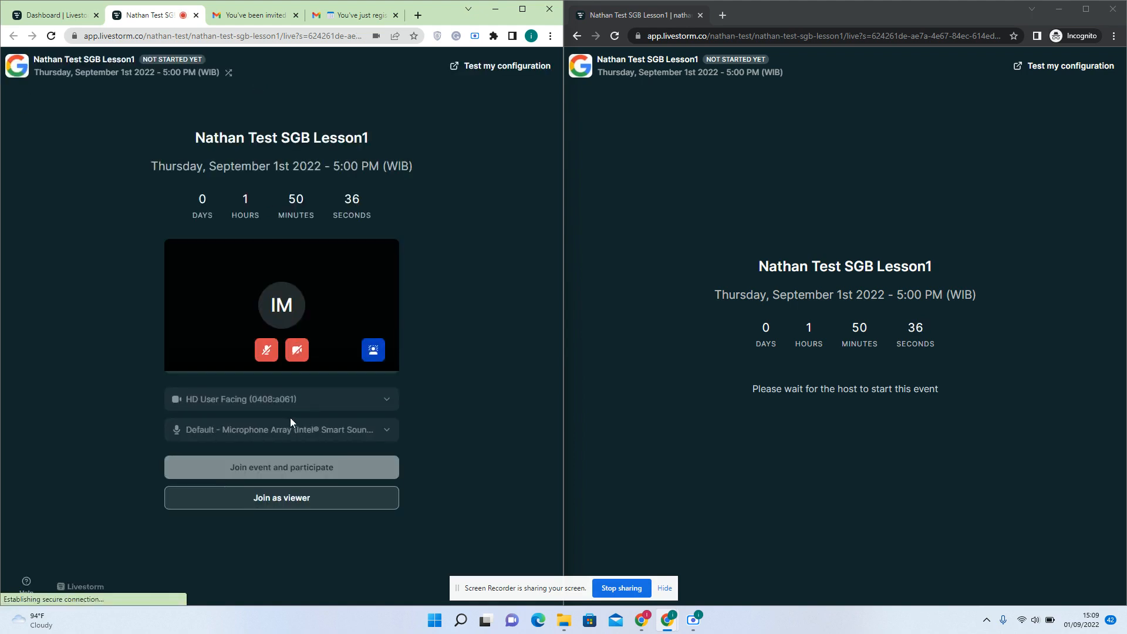
{"action": "left_click", "coordinate": [314, 468]}
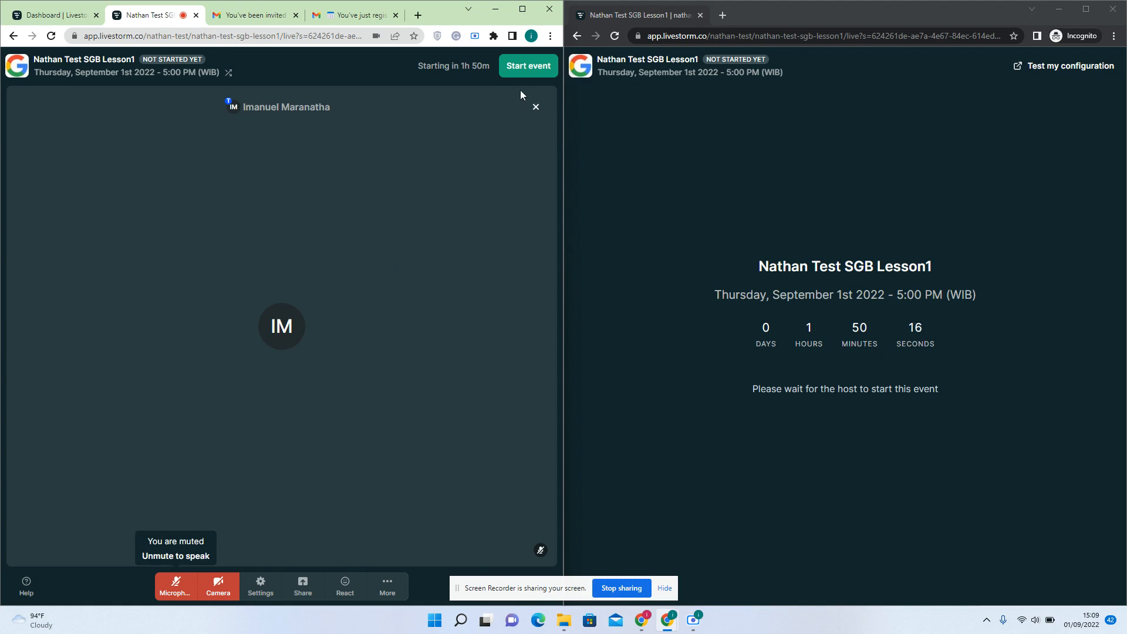
Start the event early by confirming 'I want to start my event early' so it goes live
{"action": "left_click", "coordinate": [529, 64]}
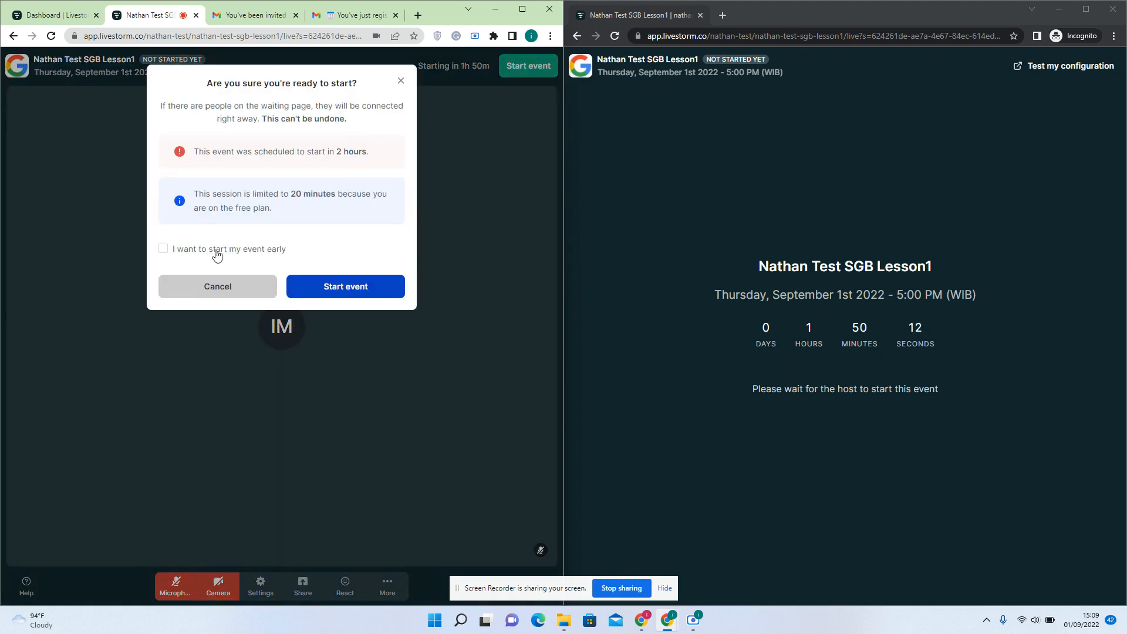
{"action": "left_click", "coordinate": [216, 250]}
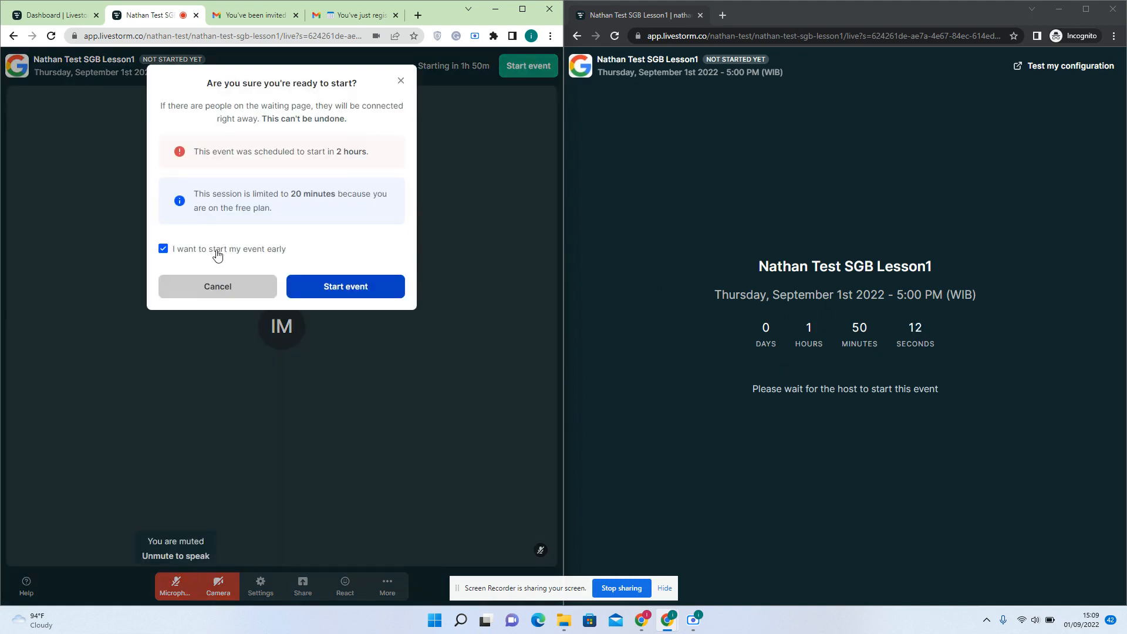
{"action": "left_click", "coordinate": [332, 288]}
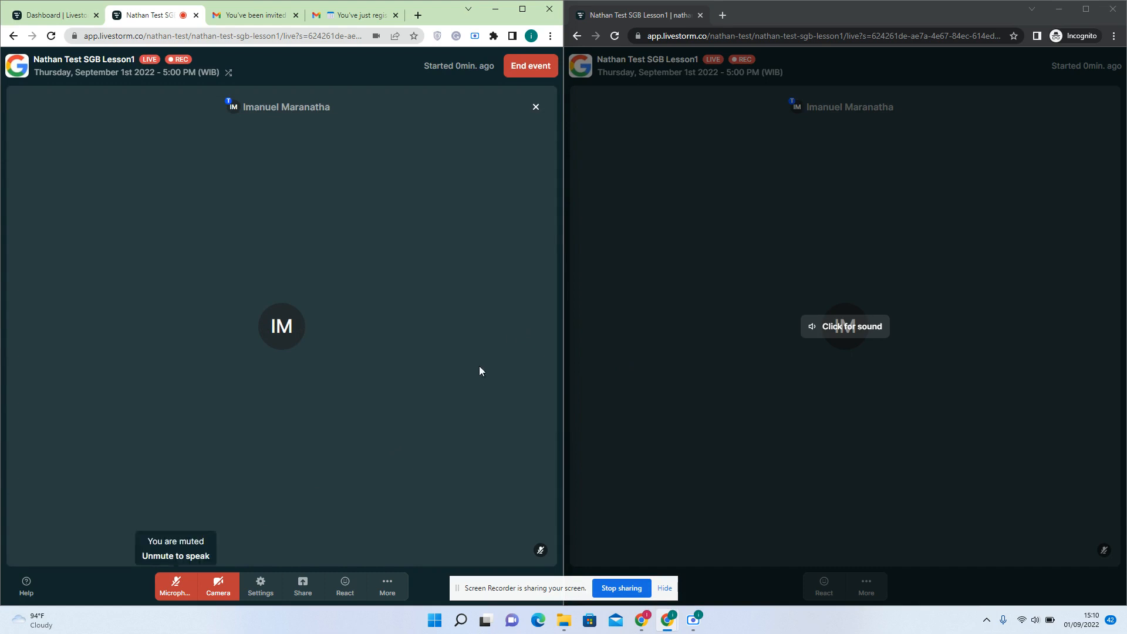
Turn on sound in the attendee's window and open the attendee's chat
{"action": "left_click", "coordinate": [388, 585]}
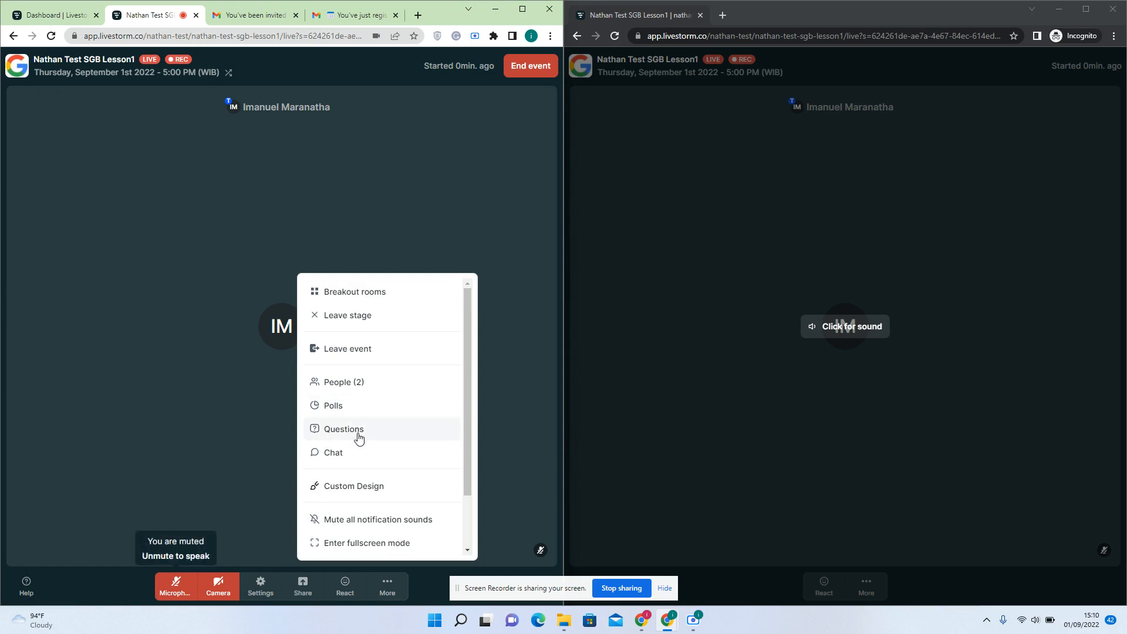
{"action": "left_click", "coordinate": [545, 342]}
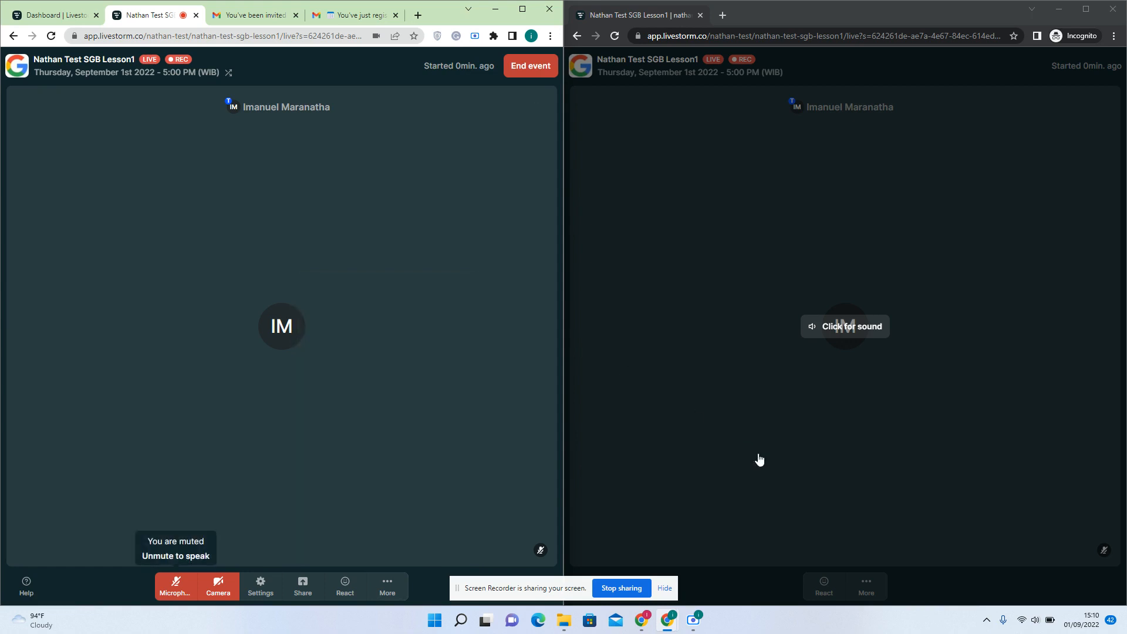
{"action": "left_click", "coordinate": [877, 585]}
{"action": "left_click", "coordinate": [869, 587]}
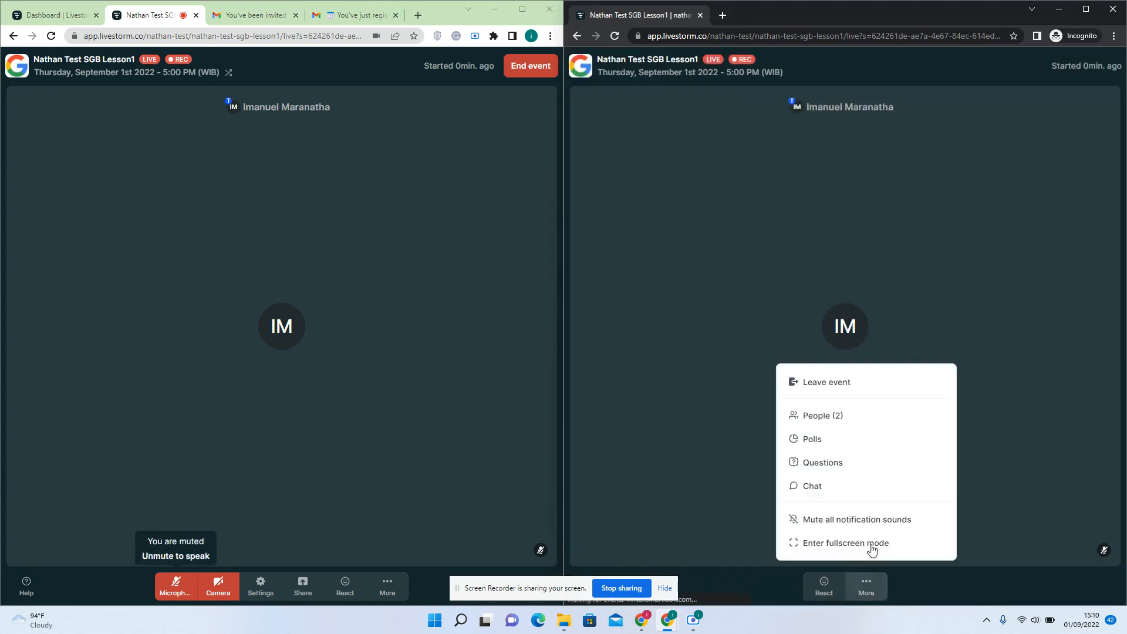
{"action": "left_click", "coordinate": [862, 486]}
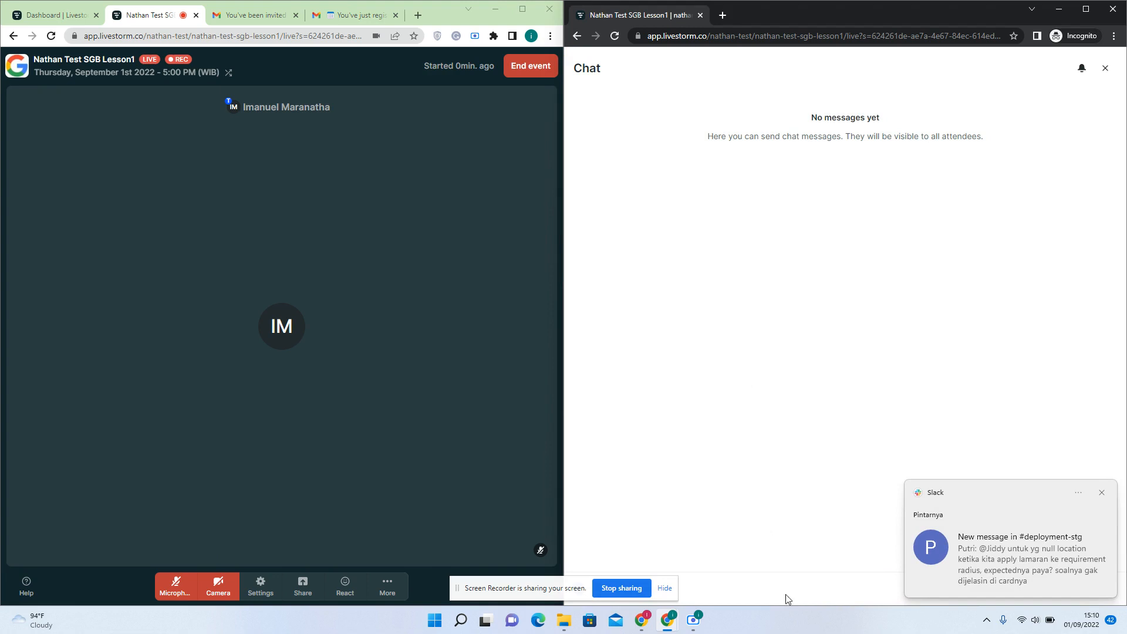
Send 'hi good morning' from the attendee, quitting Slack when its notification interrupts
{"action": "type", "text": "hi good morning"}
{"action": "left_click", "coordinate": [1101, 492]}
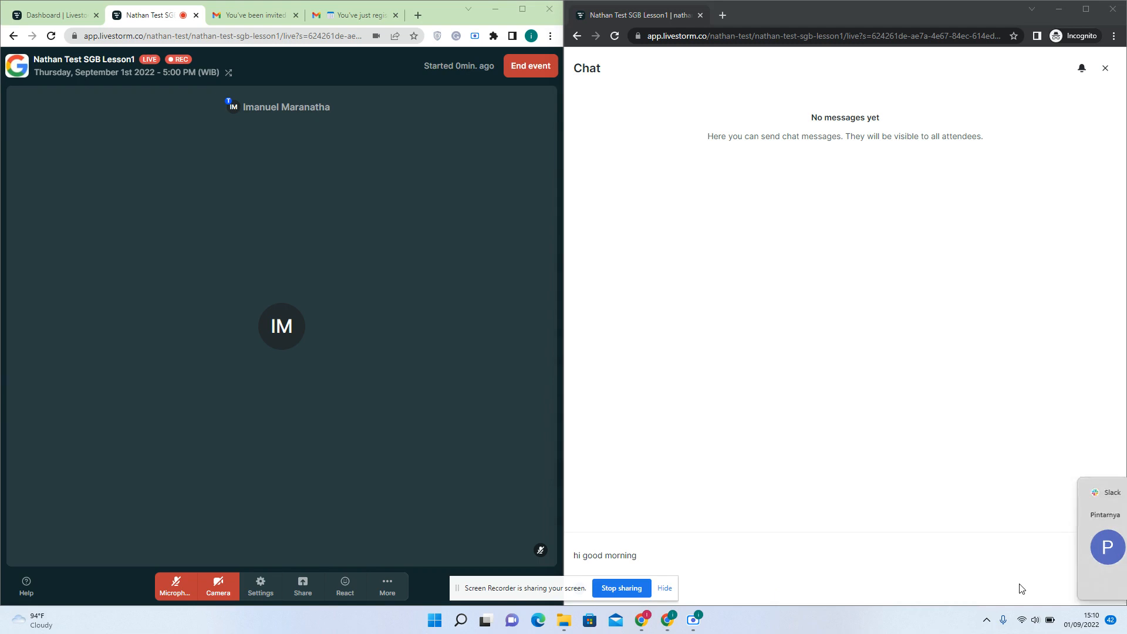
{"action": "left_click", "coordinate": [989, 621]}
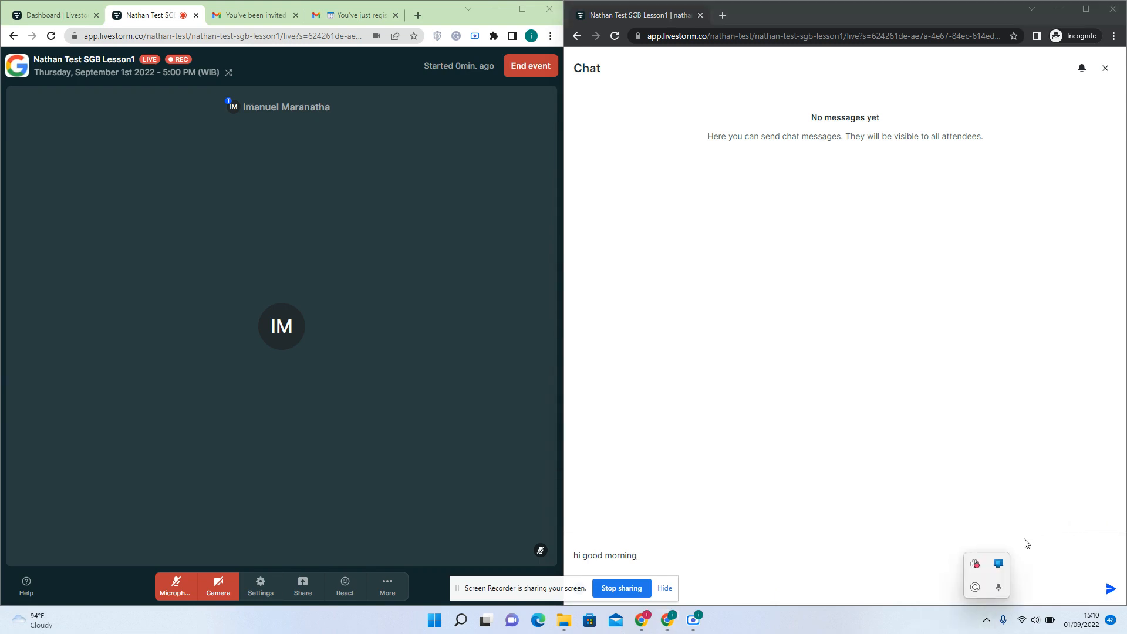
{"action": "right_click", "coordinate": [981, 565]}
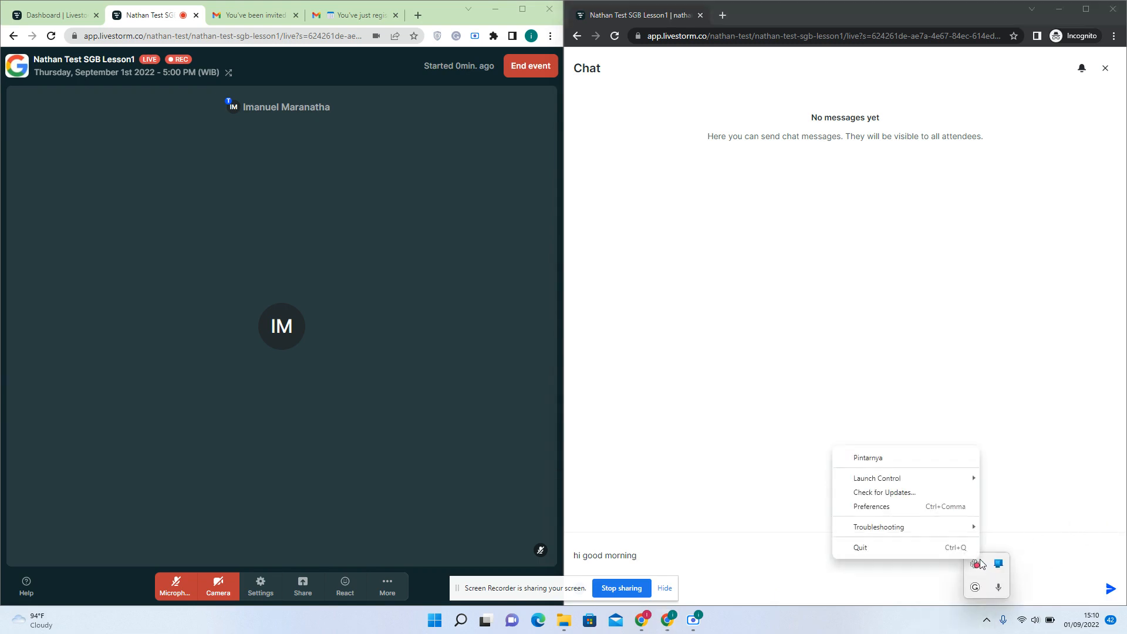
{"action": "left_click", "coordinate": [952, 547]}
{"action": "left_click", "coordinate": [1071, 556]}
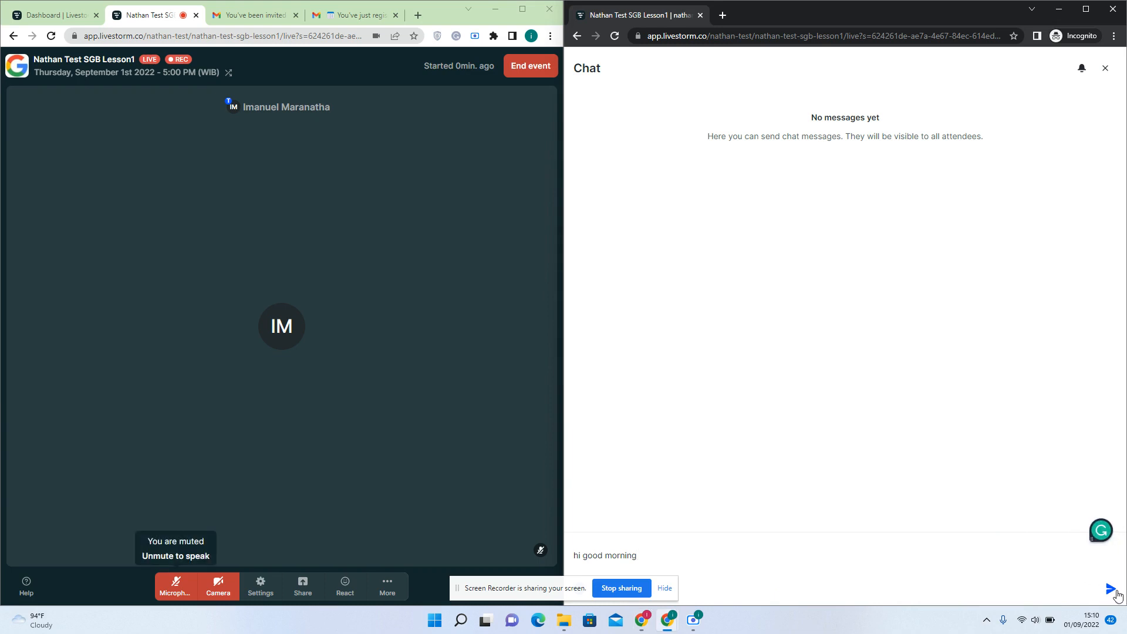
{"action": "key", "text": "Return"}
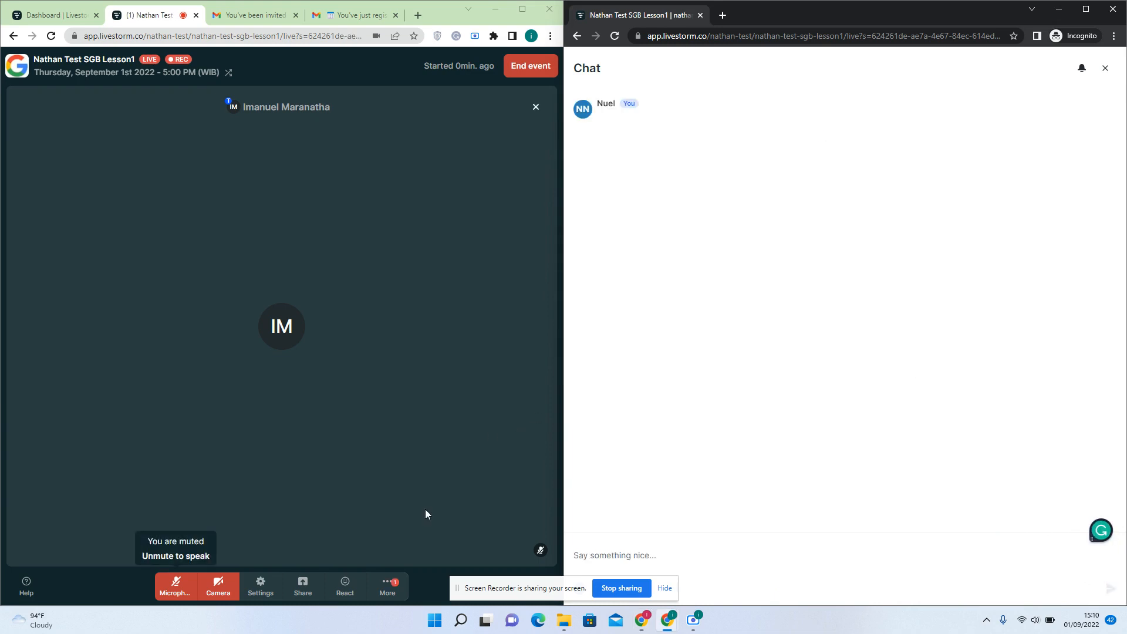
Post the host's 'good morning everyone' reply, then close both chat panels
{"action": "left_click", "coordinate": [390, 584]}
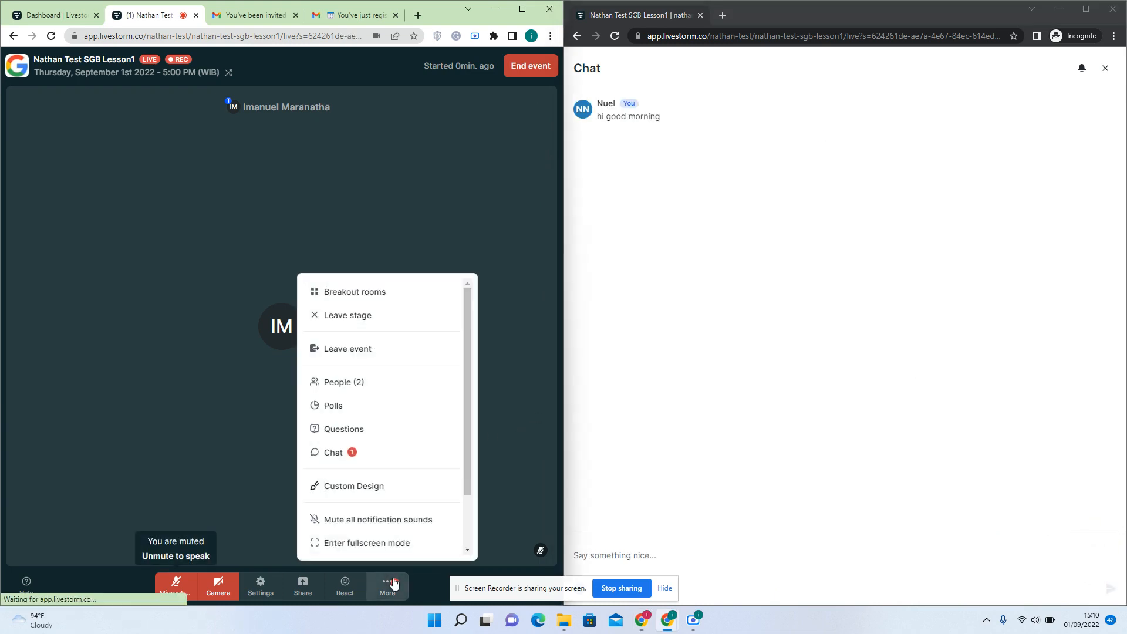
{"action": "left_click", "coordinate": [385, 457]}
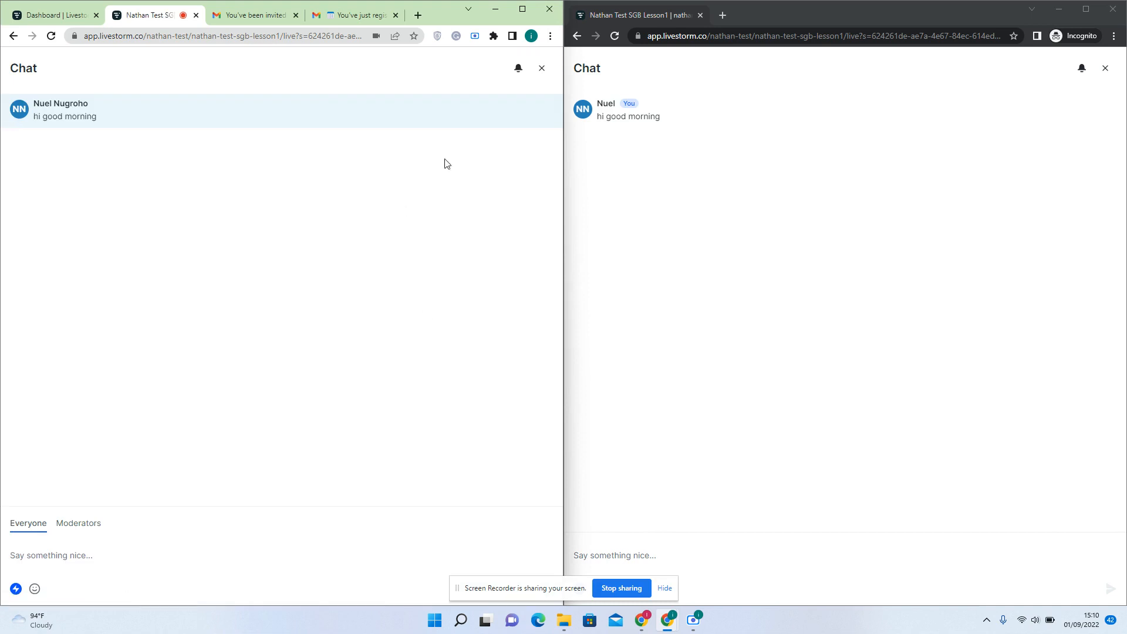
{"action": "type", "text": "goo"}
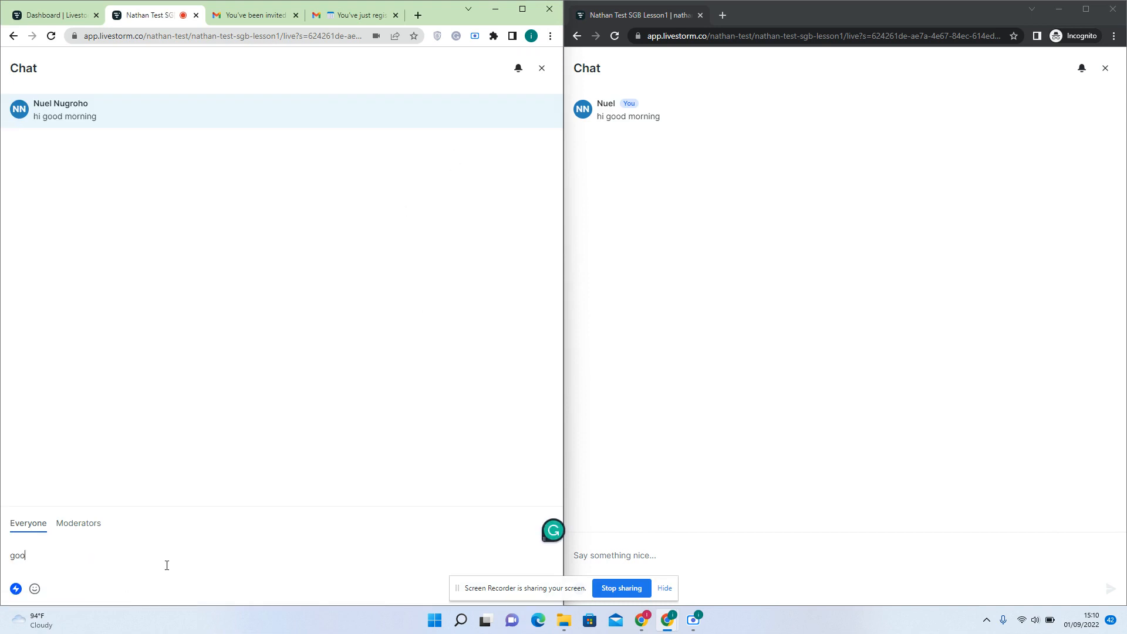
{"action": "type", "text": "d morning everyone"}
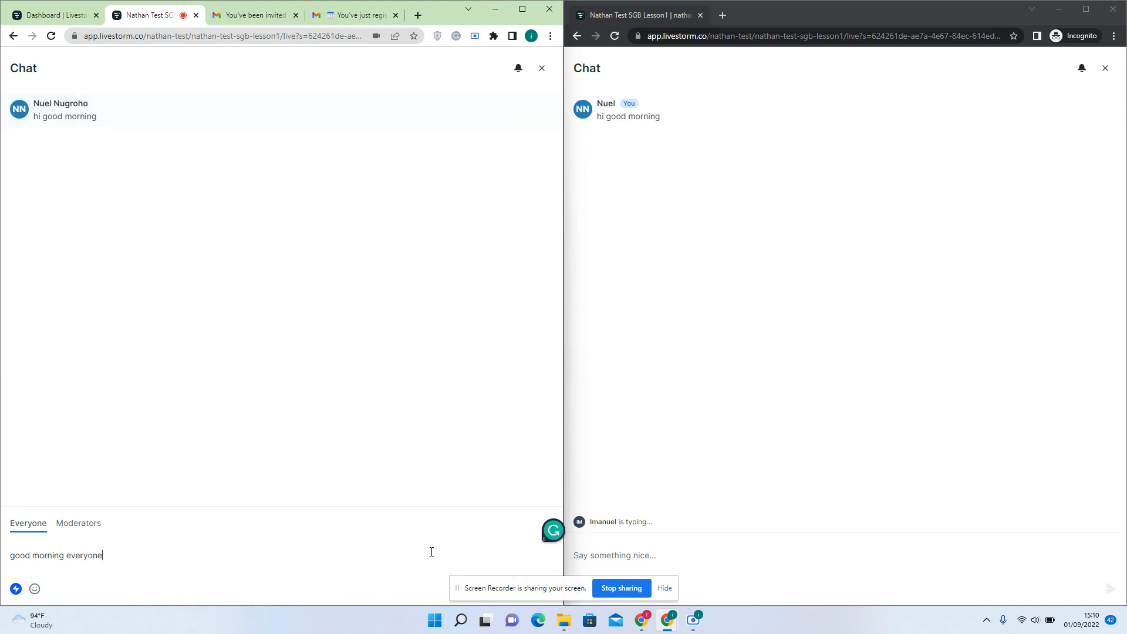
{"action": "key", "text": "Return"}
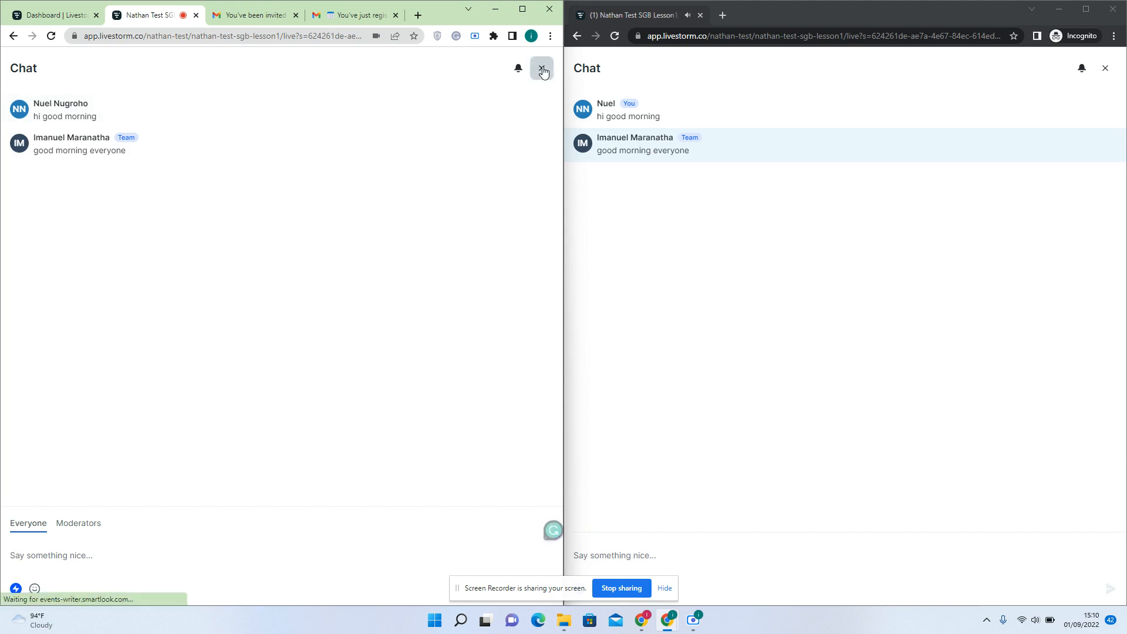
{"action": "left_click", "coordinate": [542, 69]}
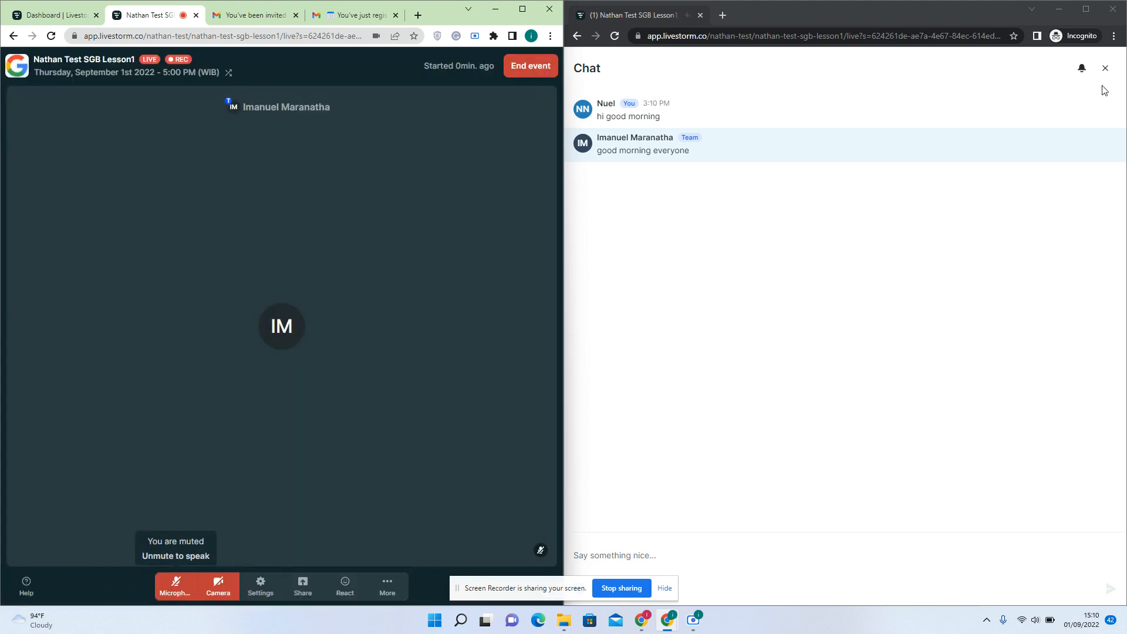
{"action": "left_click", "coordinate": [1104, 68]}
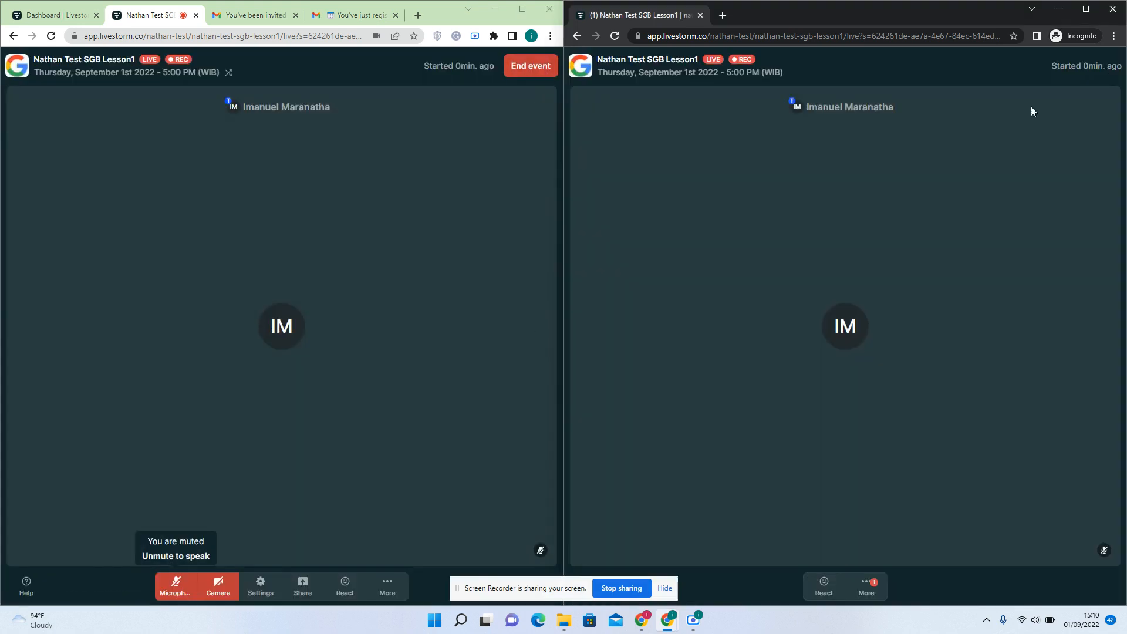
Create a new poll asking 'which one do you prefer?'
{"action": "left_click", "coordinate": [389, 585]}
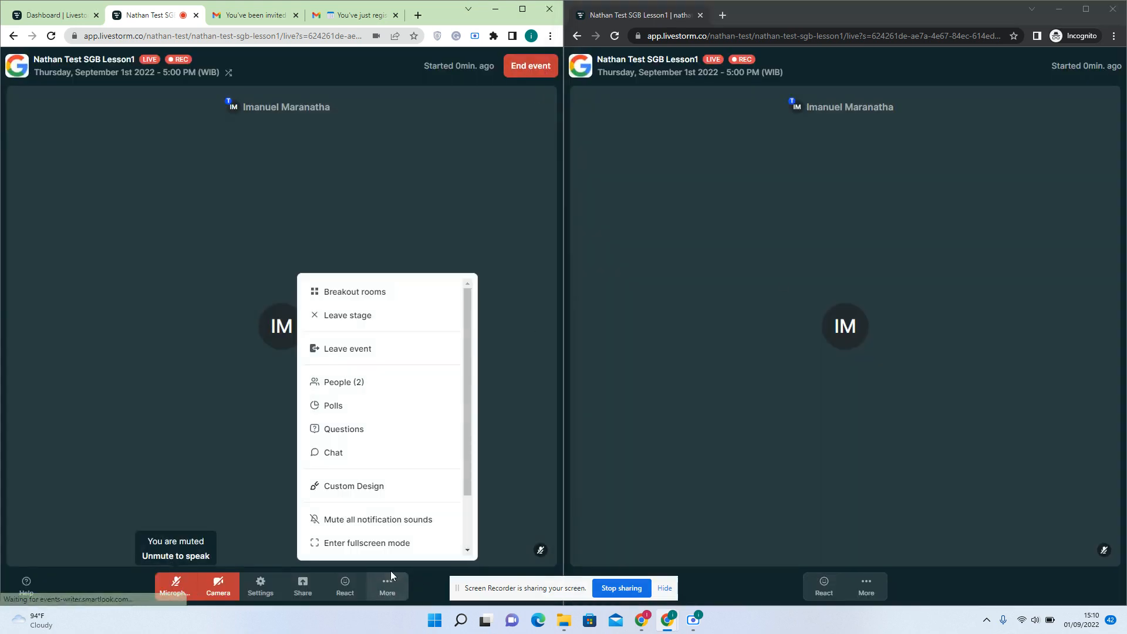
{"action": "left_click", "coordinate": [373, 406]}
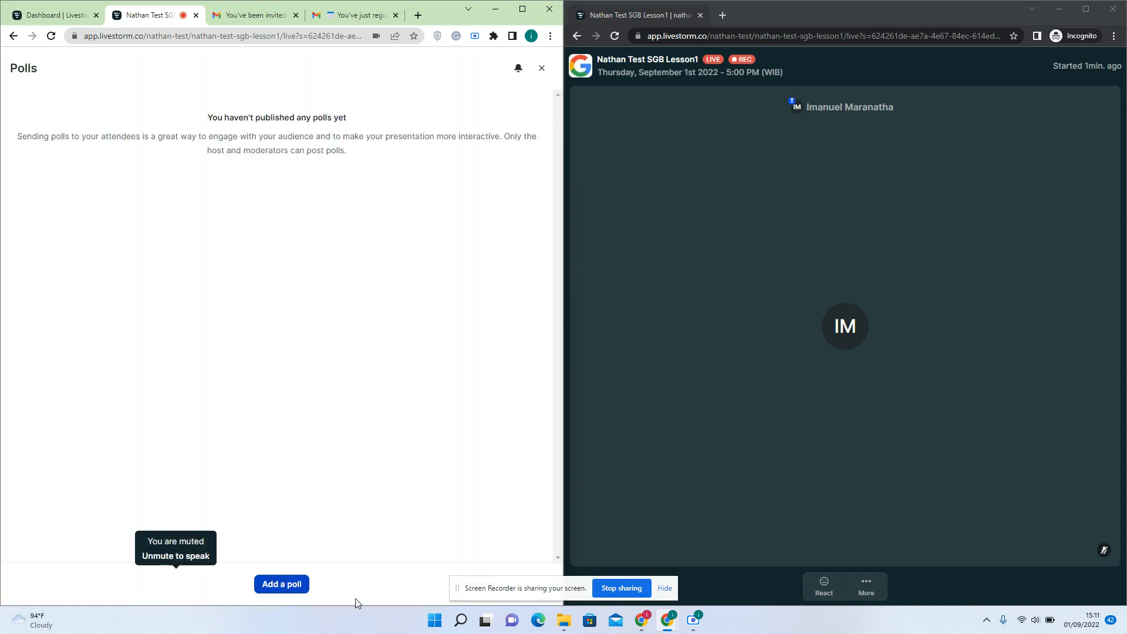
{"action": "left_click", "coordinate": [298, 584]}
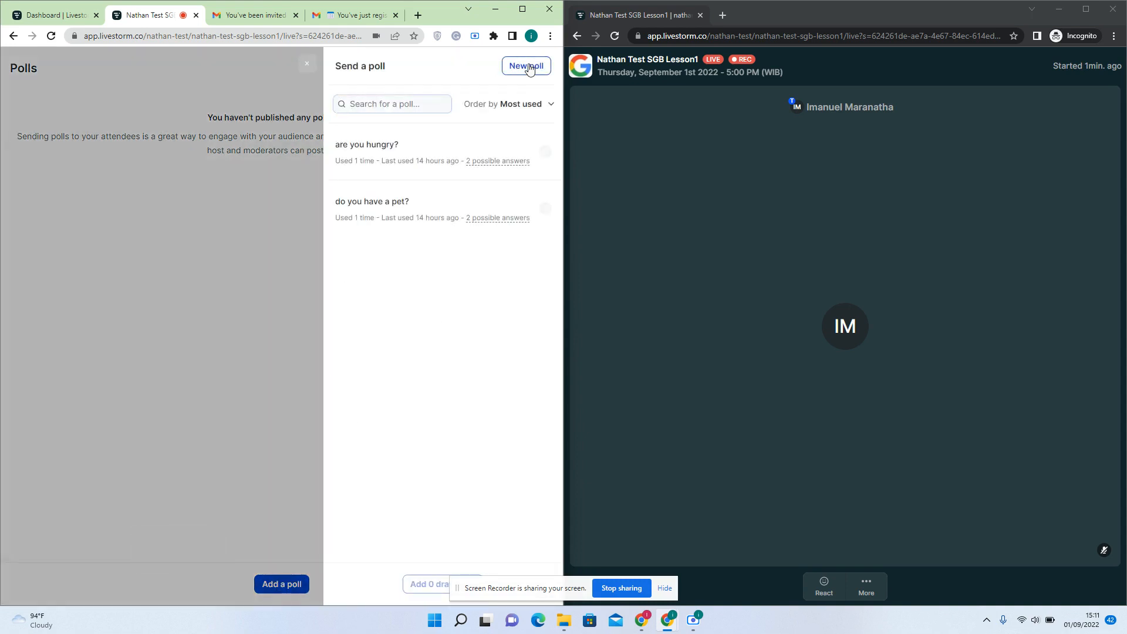
{"action": "left_click", "coordinate": [525, 66]}
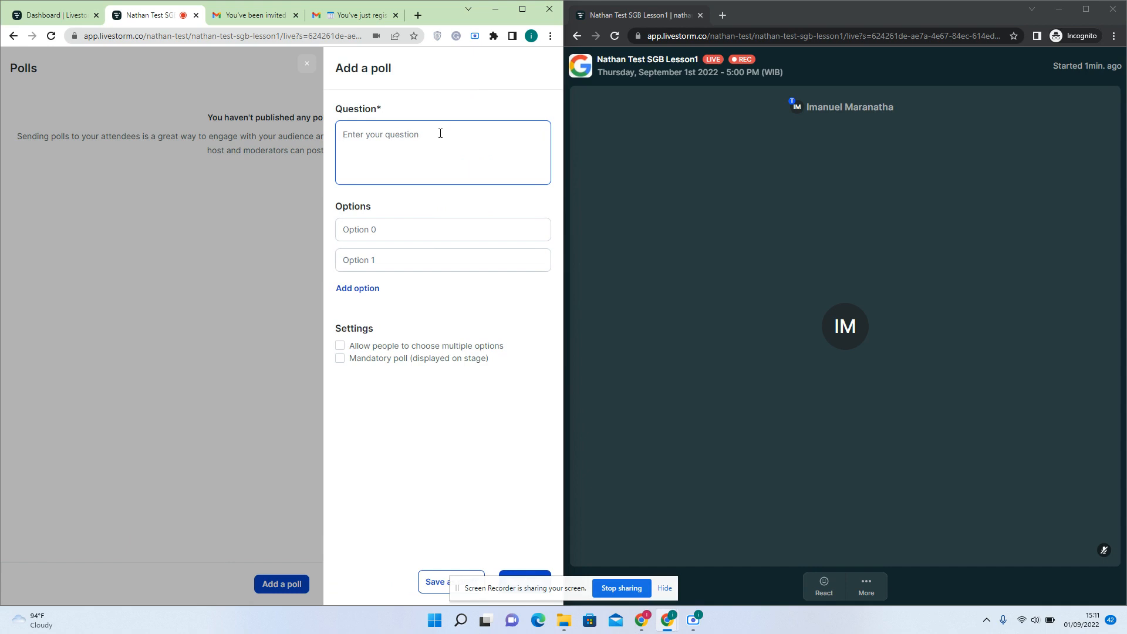
{"action": "type", "text": "which one "}
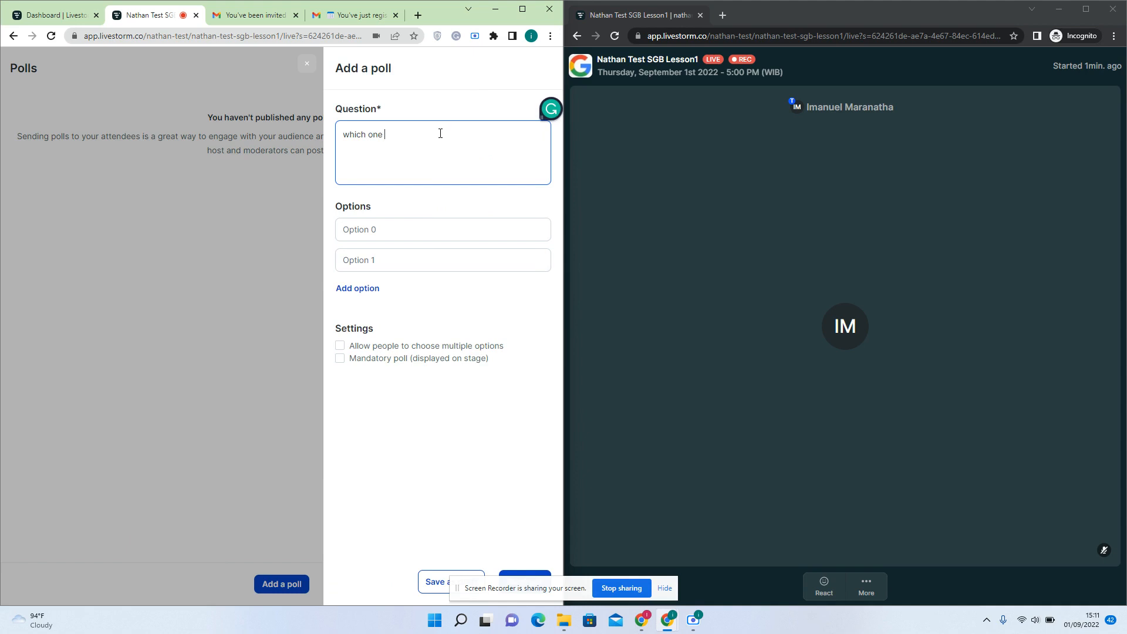
{"action": "type", "text": "do you prefer?"}
Add the options MCD, KFC and Burger King and make the poll mandatory on stage
{"action": "left_click", "coordinate": [407, 229]}
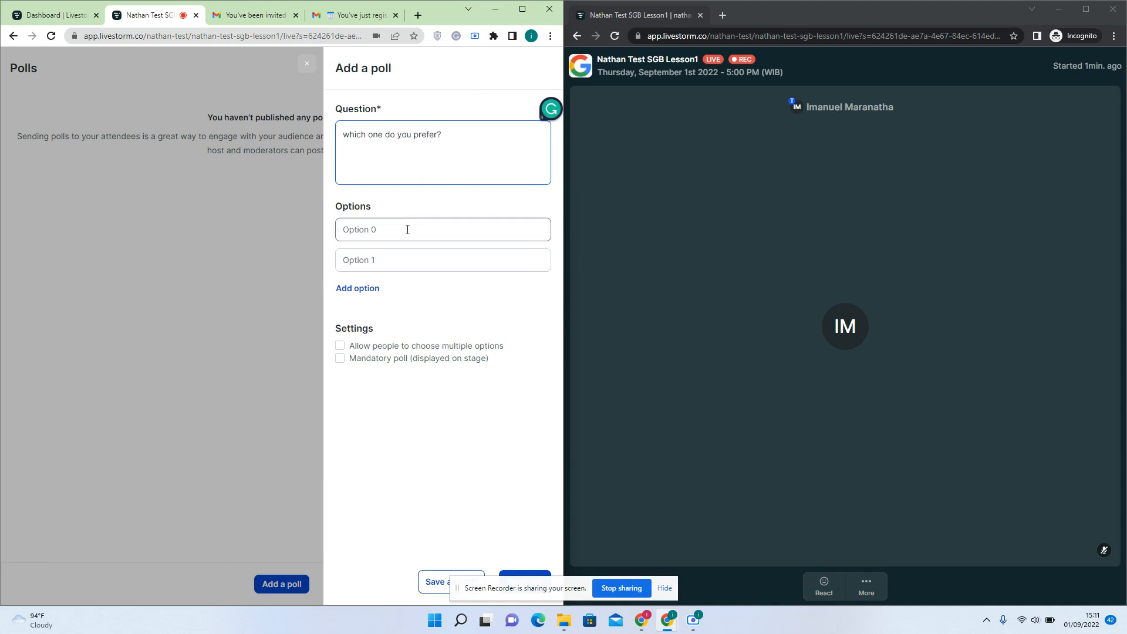
{"action": "type", "text": "MCD"}
{"action": "left_click", "coordinate": [395, 261]}
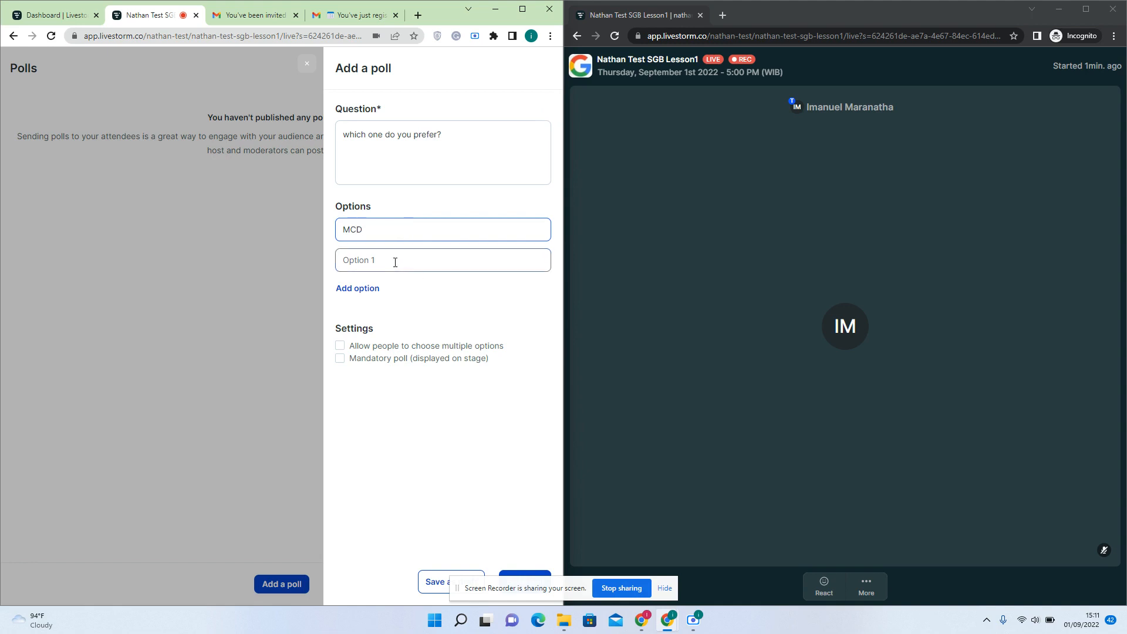
{"action": "type", "text": "KFC"}
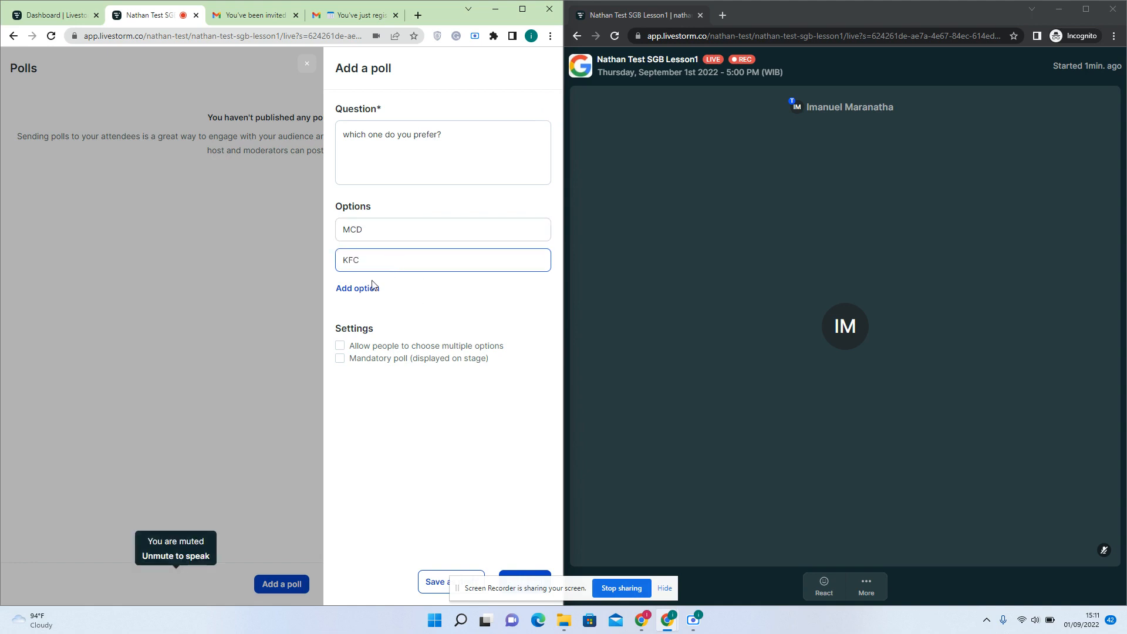
{"action": "left_click", "coordinate": [375, 288]}
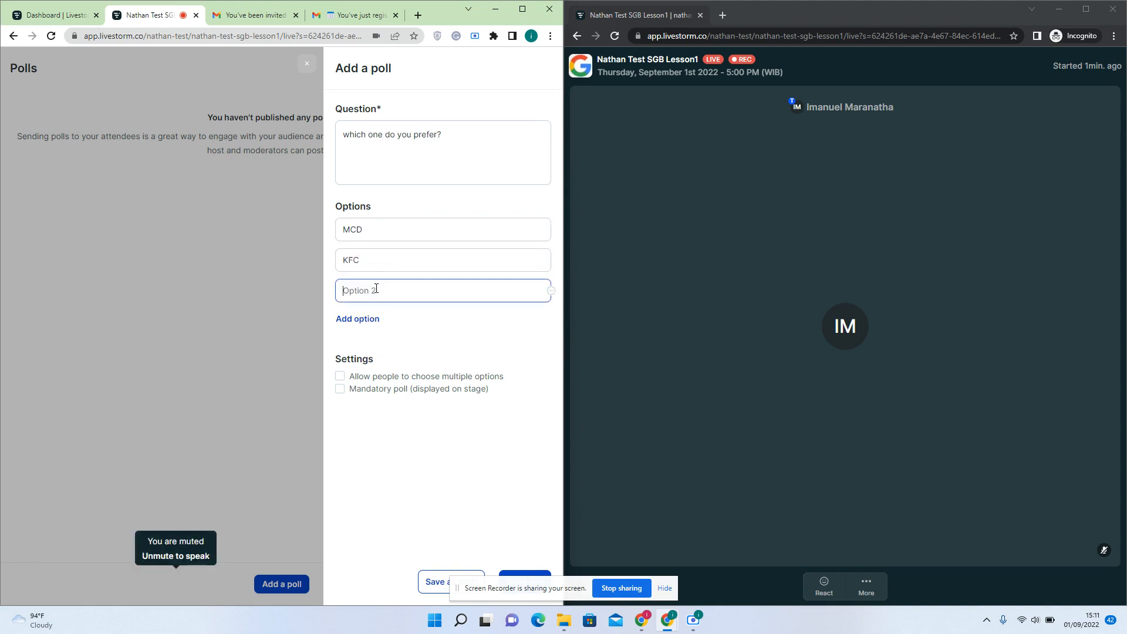
{"action": "type", "text": "Burger King"}
{"action": "left_click", "coordinate": [340, 389]}
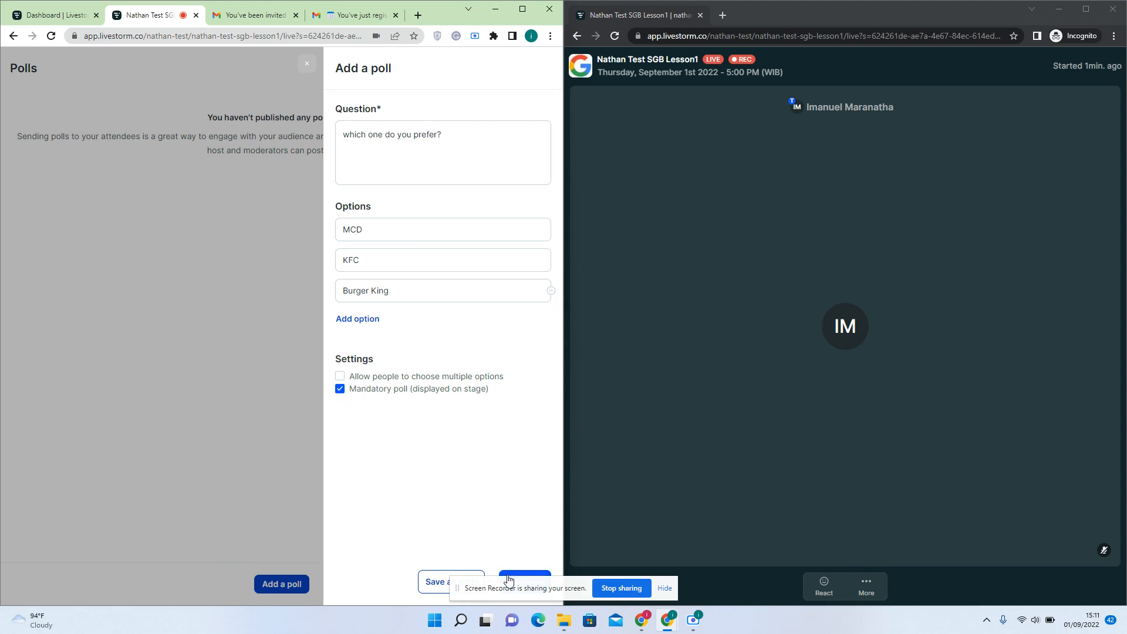
{"action": "left_click_drag", "start_coordinate": [516, 590], "coordinate": [531, 609]}
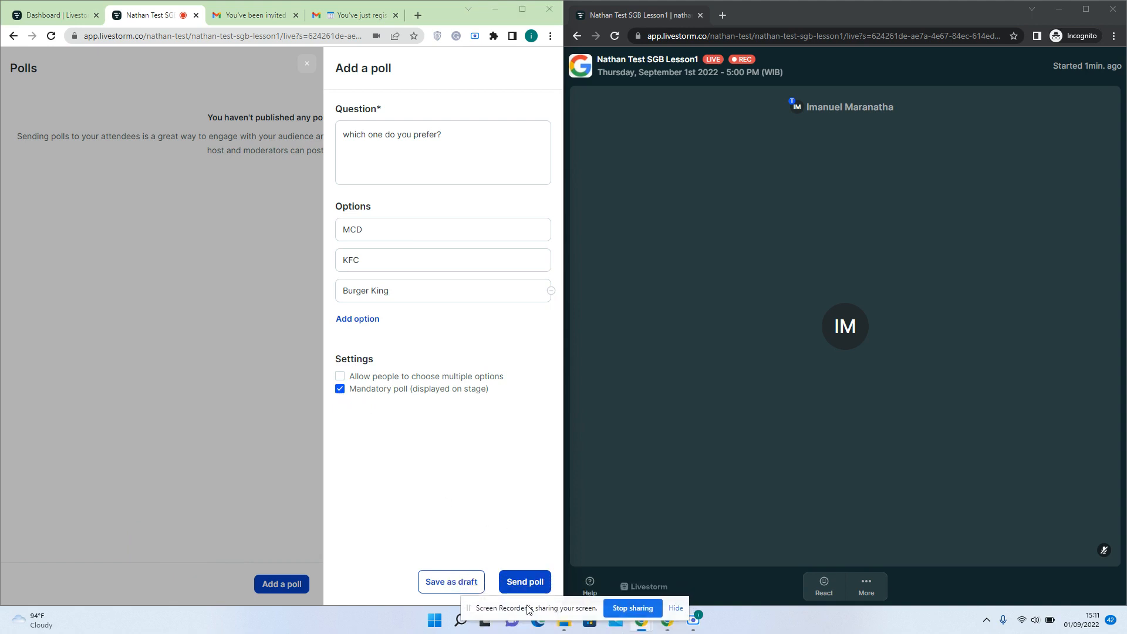
Send the poll, vote KFC as the attendee, skip as host, and view results showing KFC 100%
{"action": "left_click", "coordinate": [519, 581]}
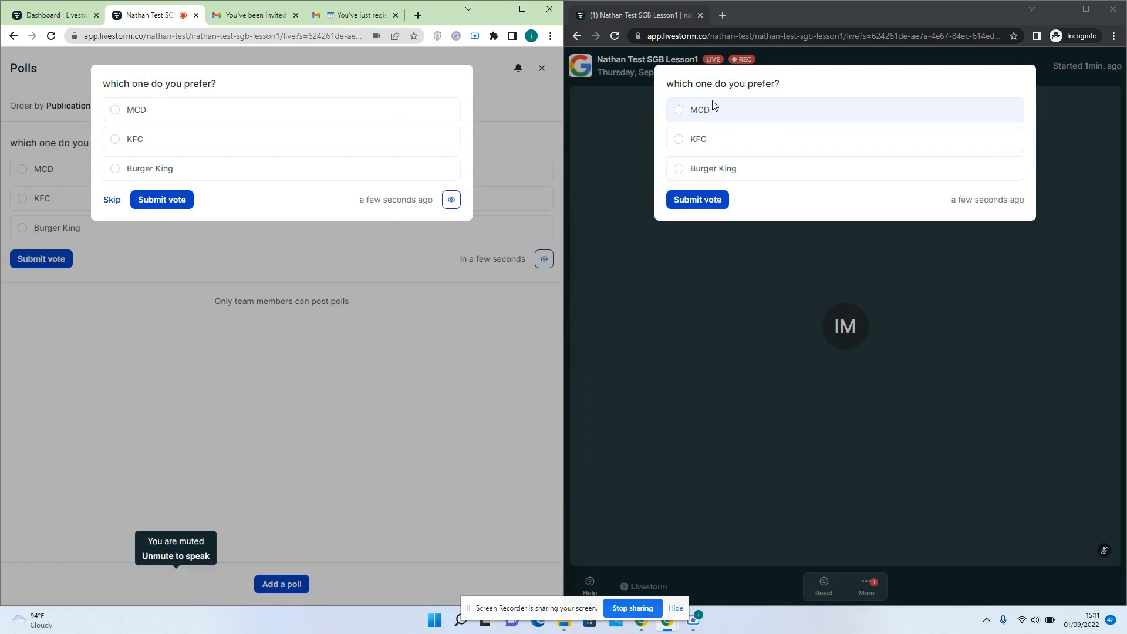
{"action": "left_click", "coordinate": [711, 141]}
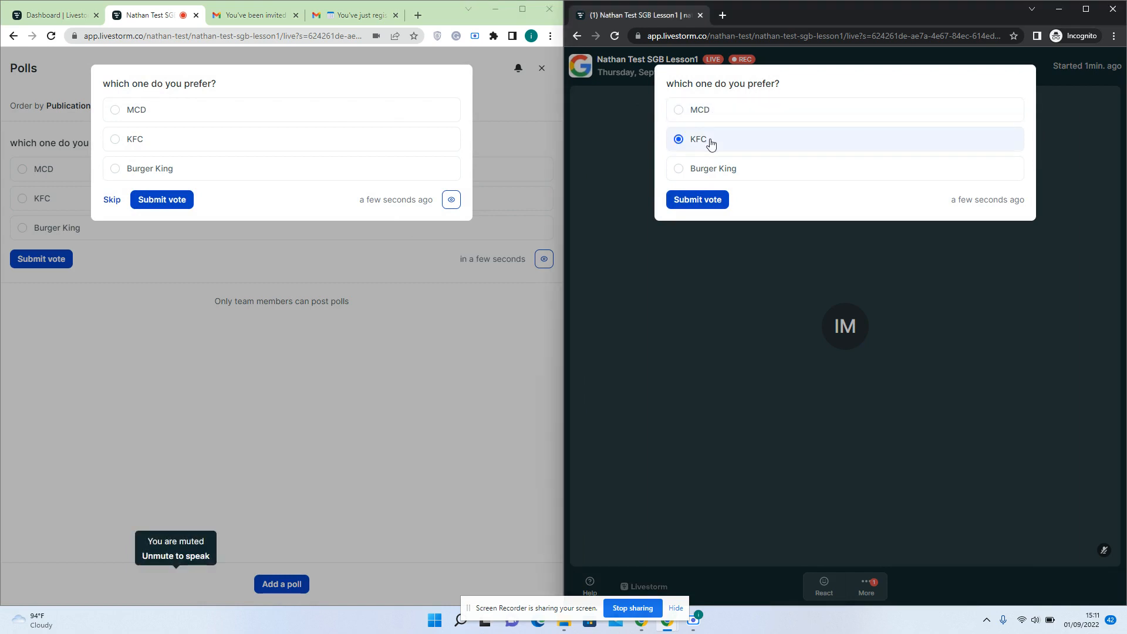
{"action": "left_click", "coordinate": [699, 197]}
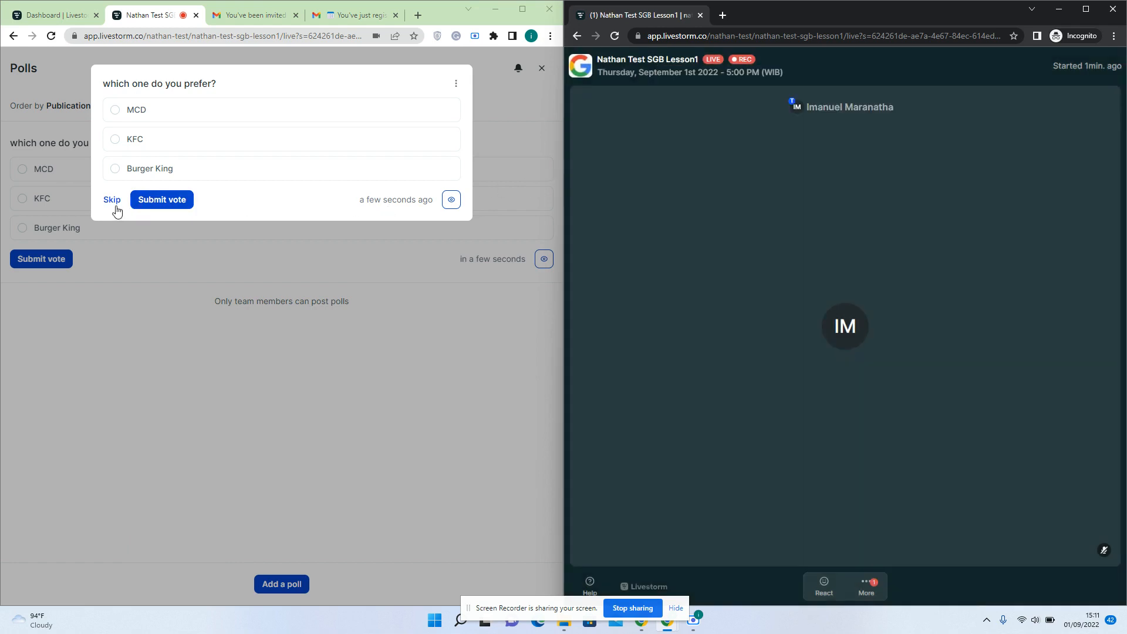
{"action": "left_click", "coordinate": [115, 205]}
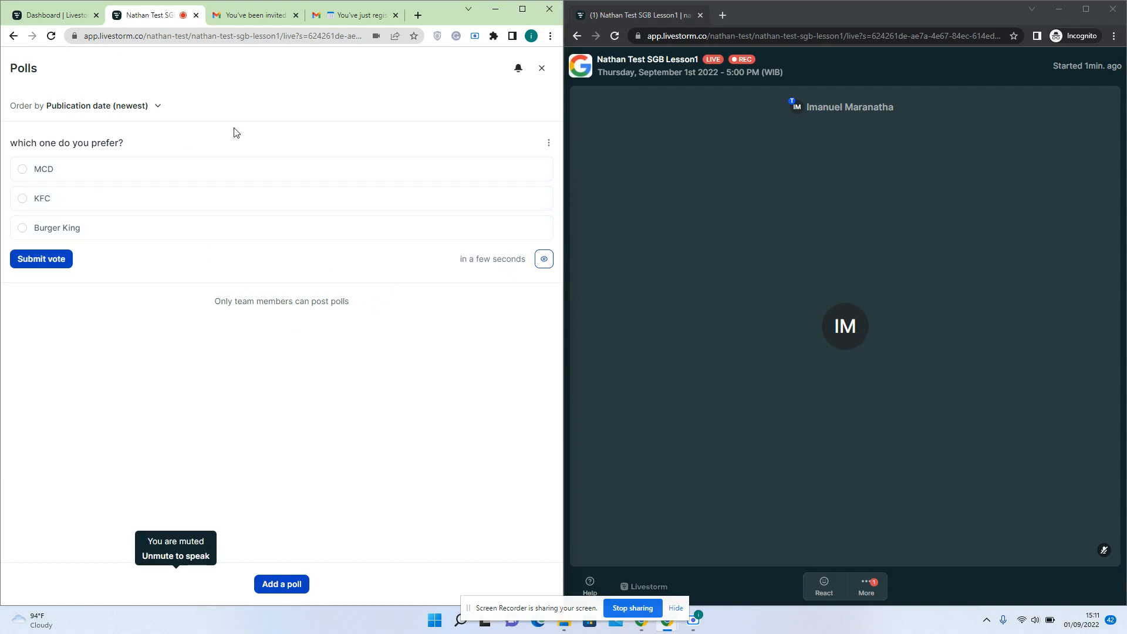
{"action": "left_click", "coordinate": [544, 260]}
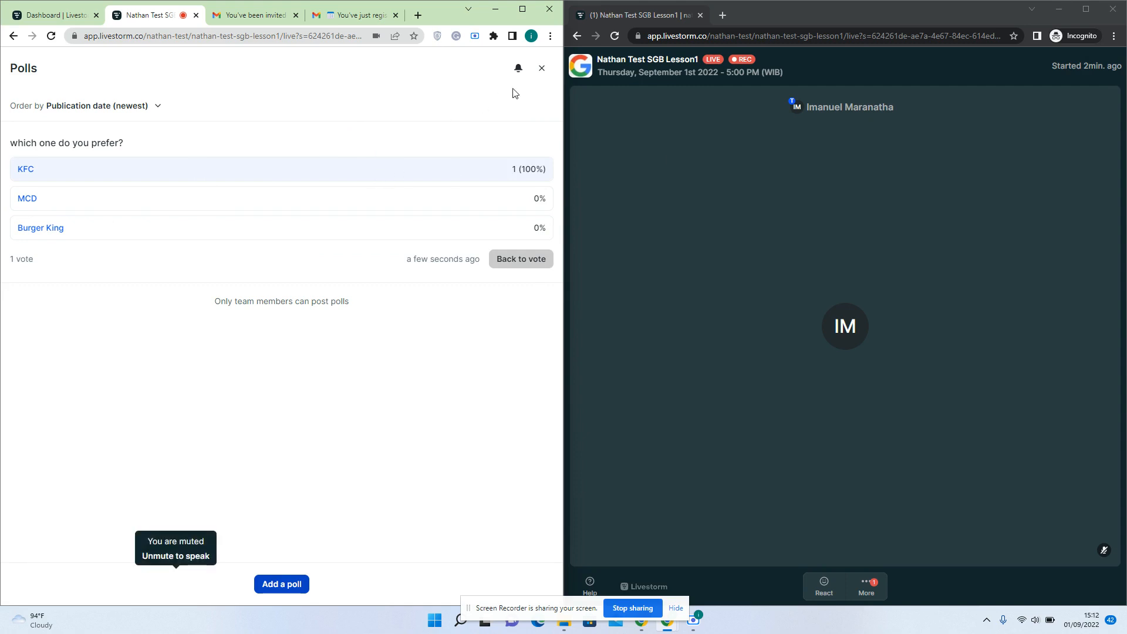
Close Polls, submit the attendee question 'what is your name?', and open the host's Questions panel
{"action": "left_click", "coordinate": [542, 68]}
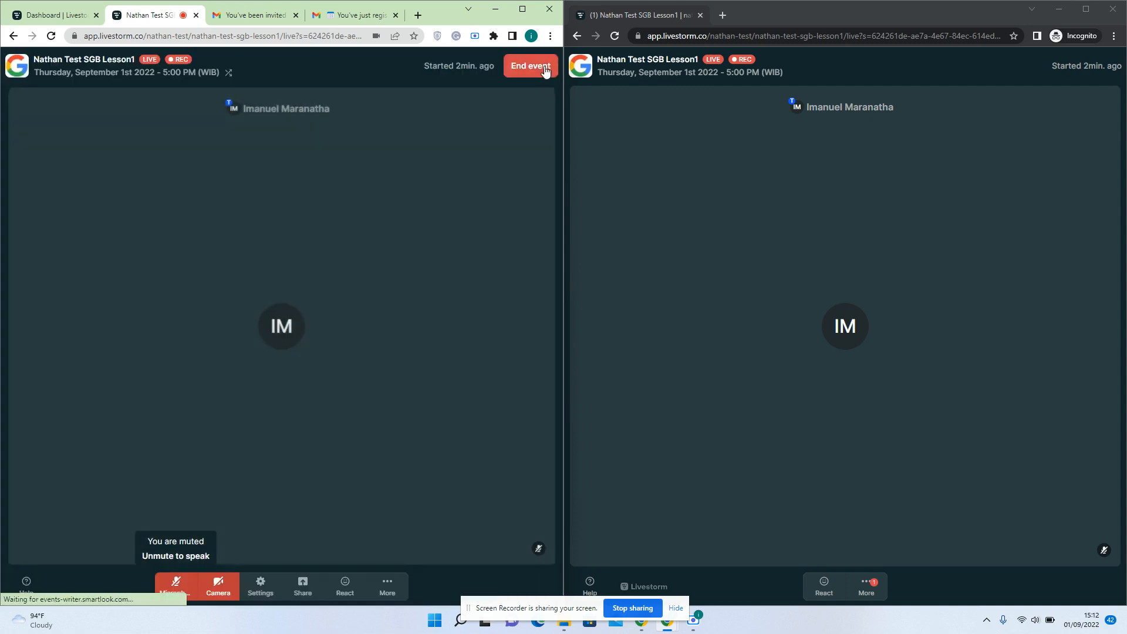
{"action": "left_click", "coordinate": [386, 578]}
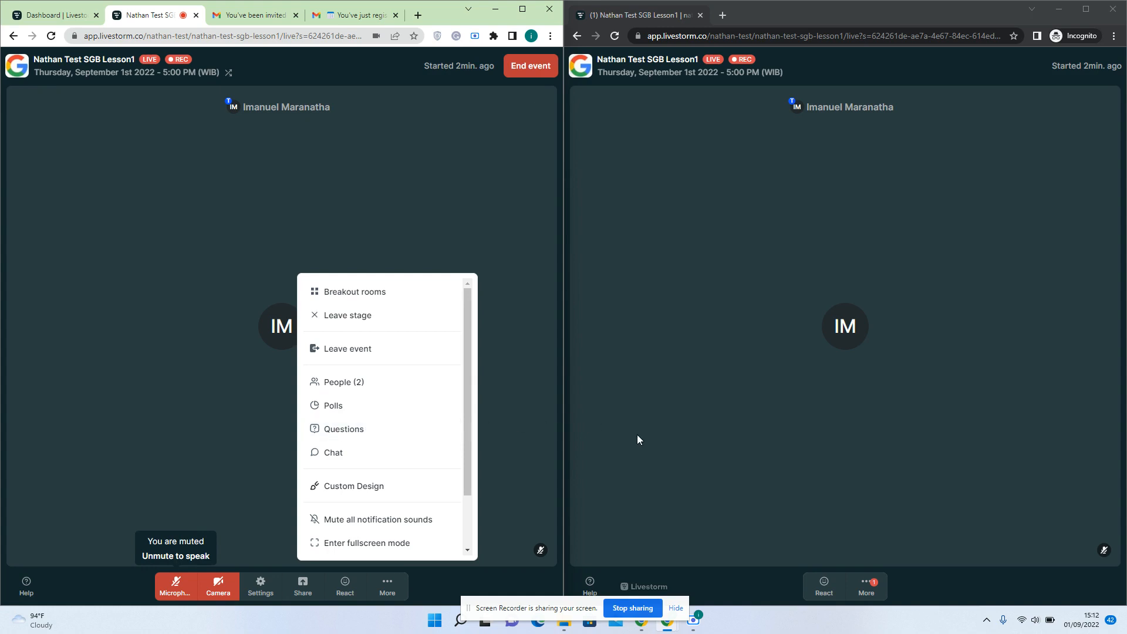
{"action": "left_click", "coordinate": [673, 446]}
{"action": "left_click", "coordinate": [867, 586]}
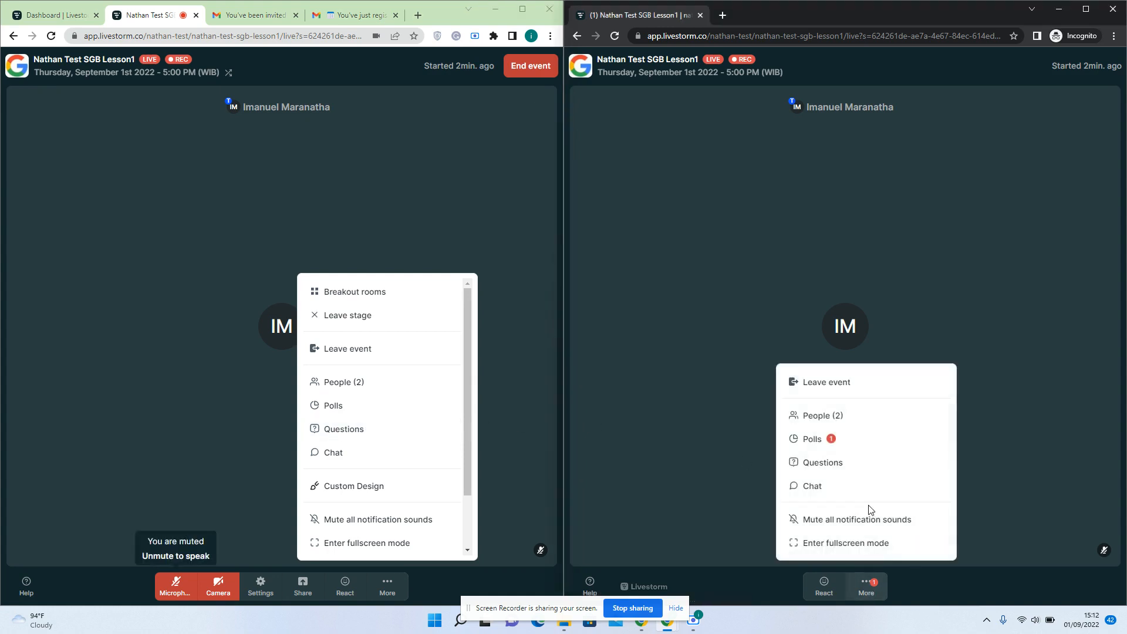
{"action": "left_click", "coordinate": [836, 464]}
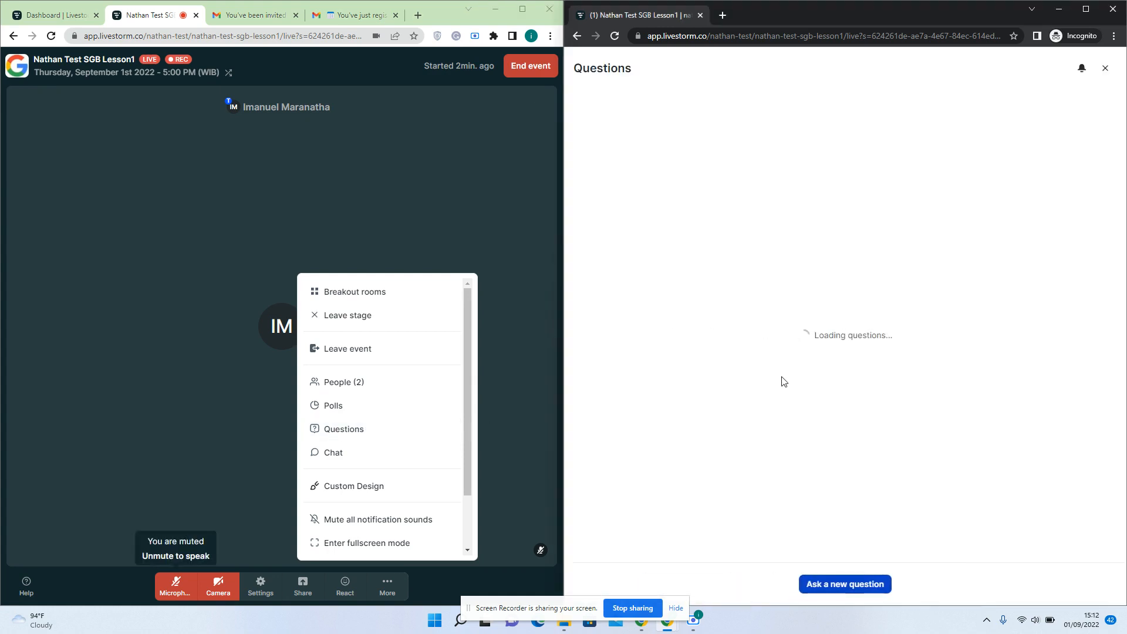
{"action": "left_click", "coordinate": [847, 576]}
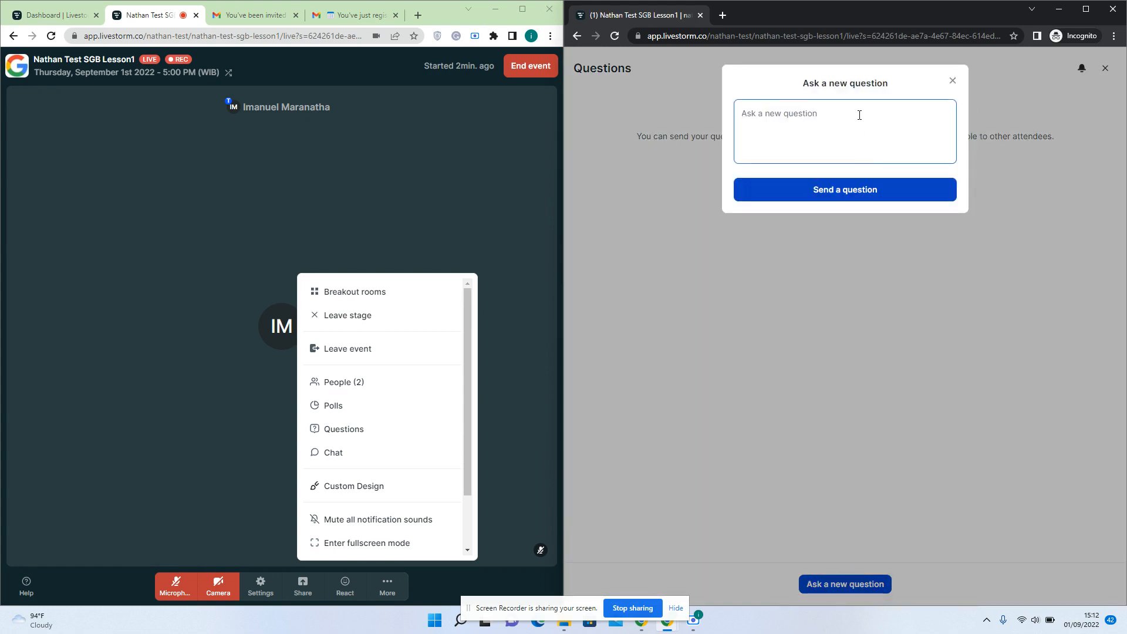
{"action": "type", "text": "what is yo"}
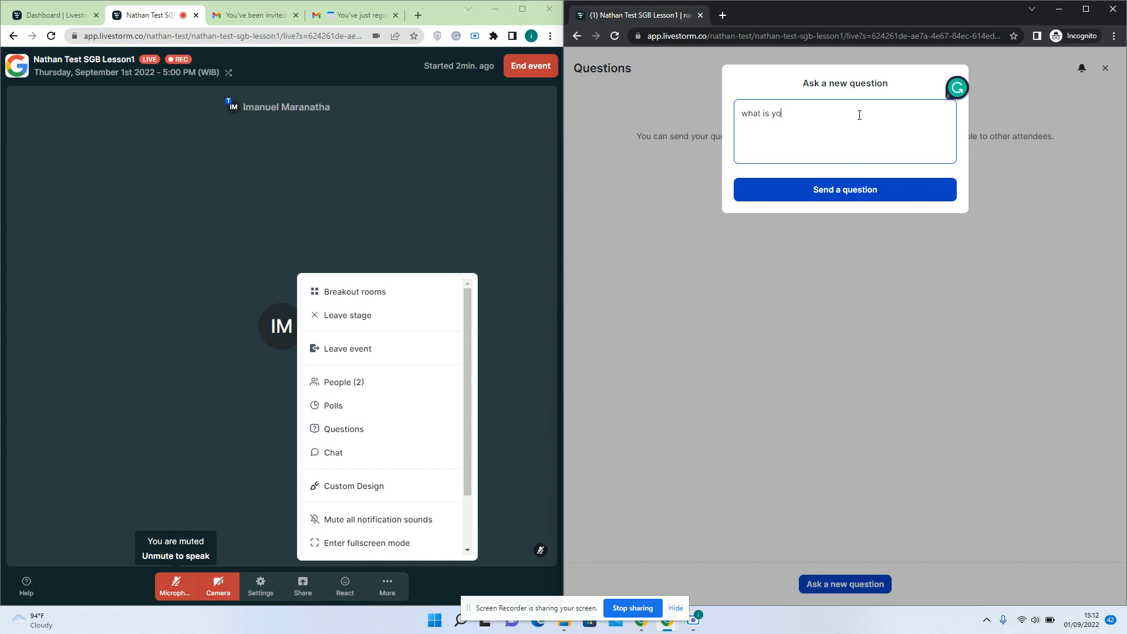
{"action": "type", "text": "ur name?"}
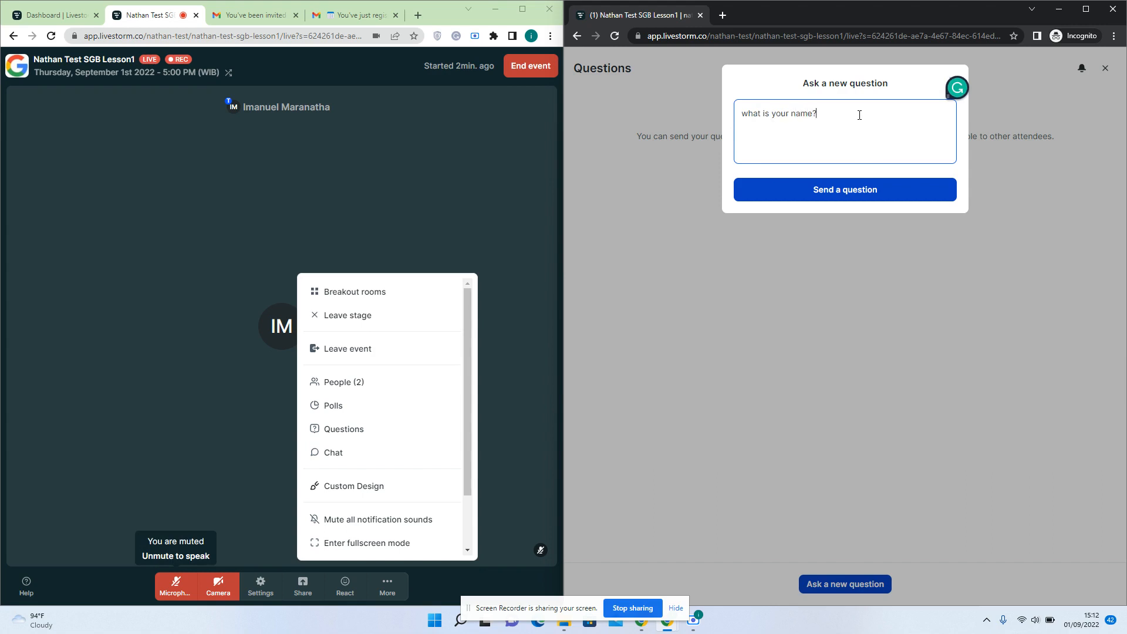
{"action": "left_click", "coordinate": [837, 195]}
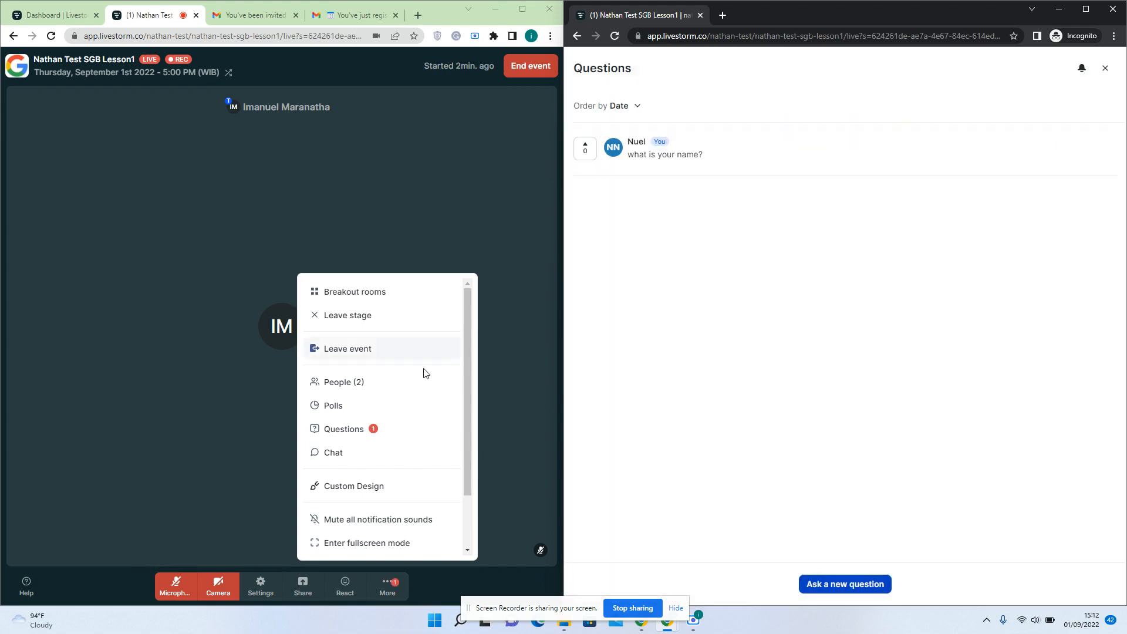
{"action": "left_click", "coordinate": [372, 435]}
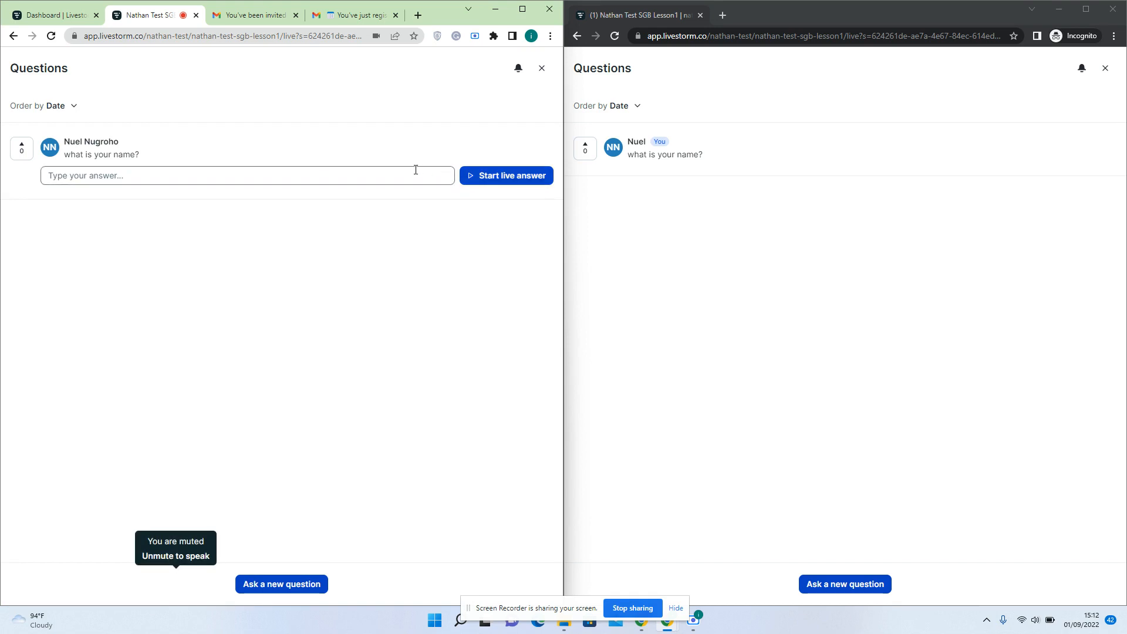
Answer 'what is your name?' with the text 'my name is nathan'
{"action": "left_click", "coordinate": [419, 178]}
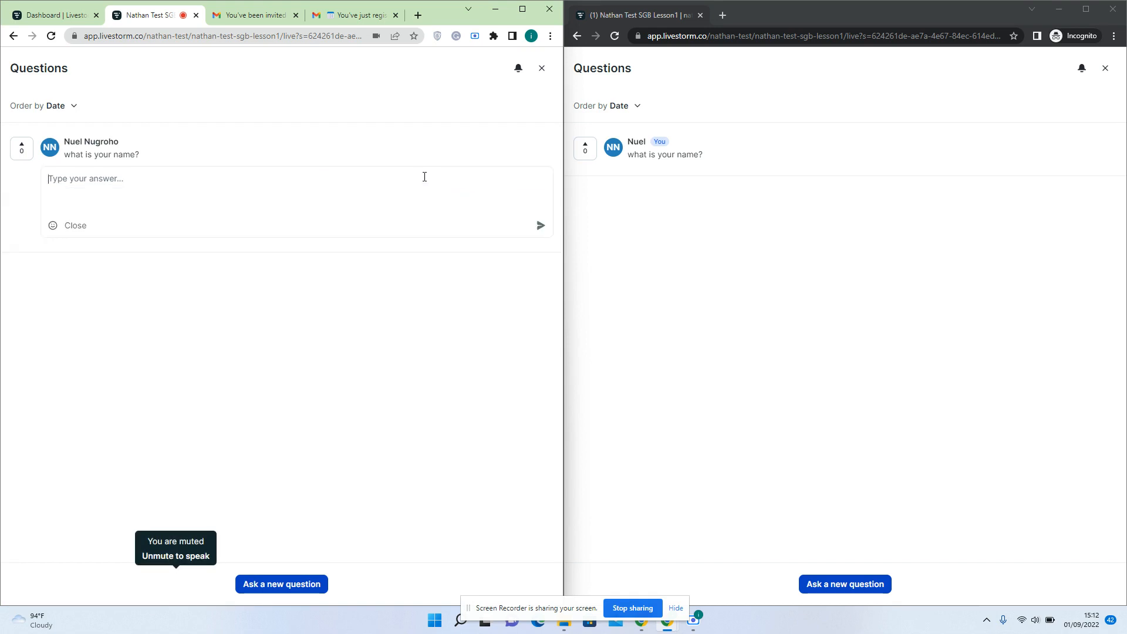
{"action": "type", "text": "my name is "}
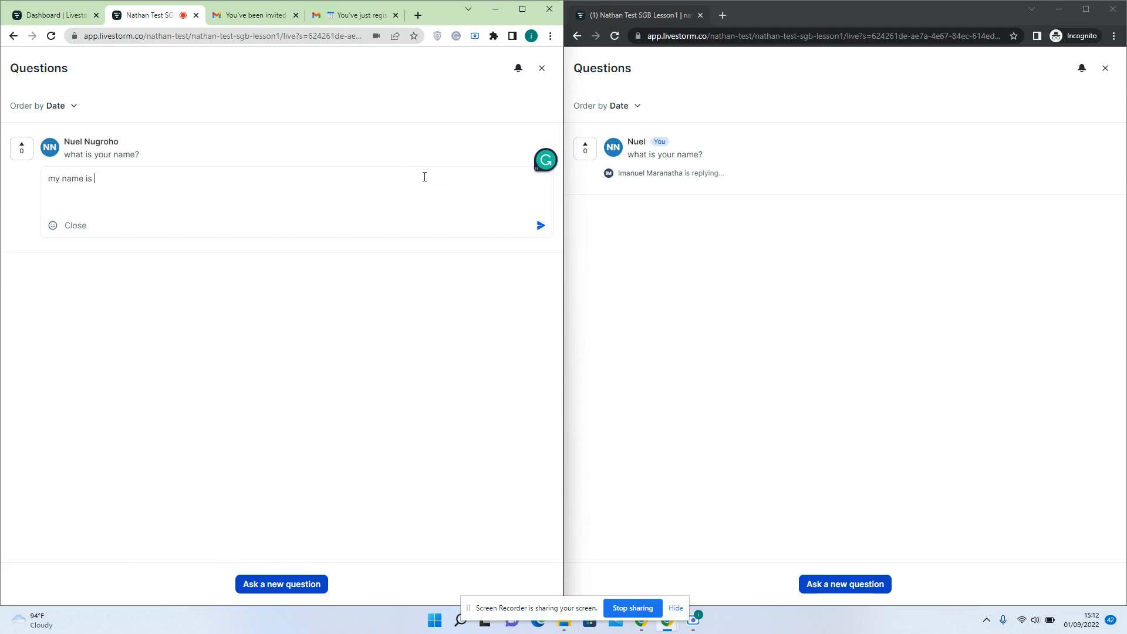
{"action": "type", "text": "nathan"}
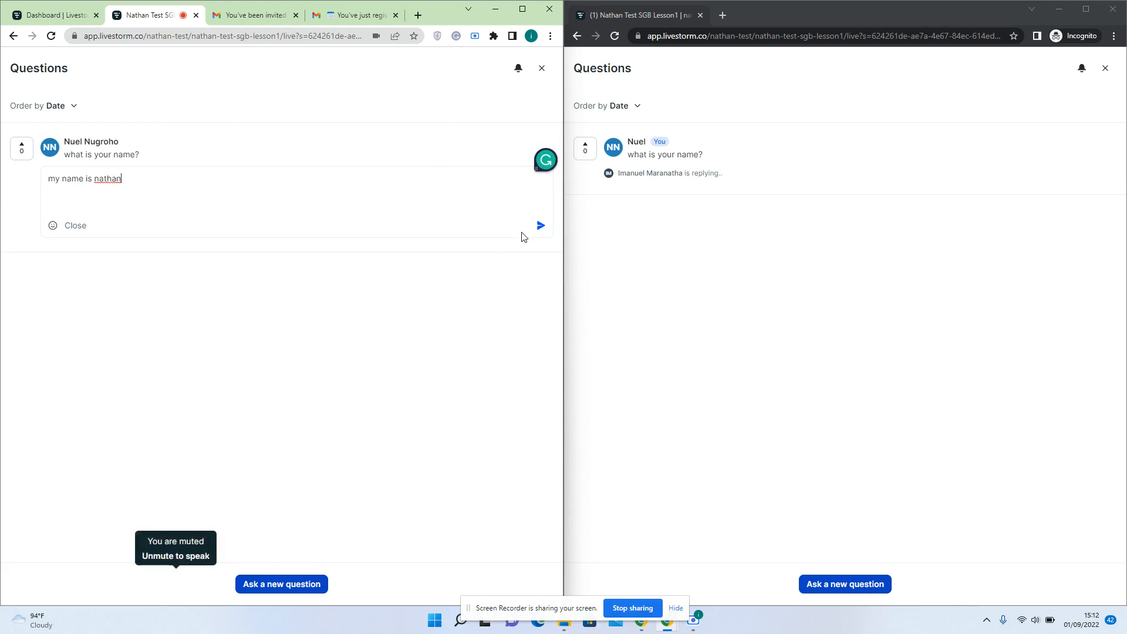
{"action": "left_click", "coordinate": [539, 227]}
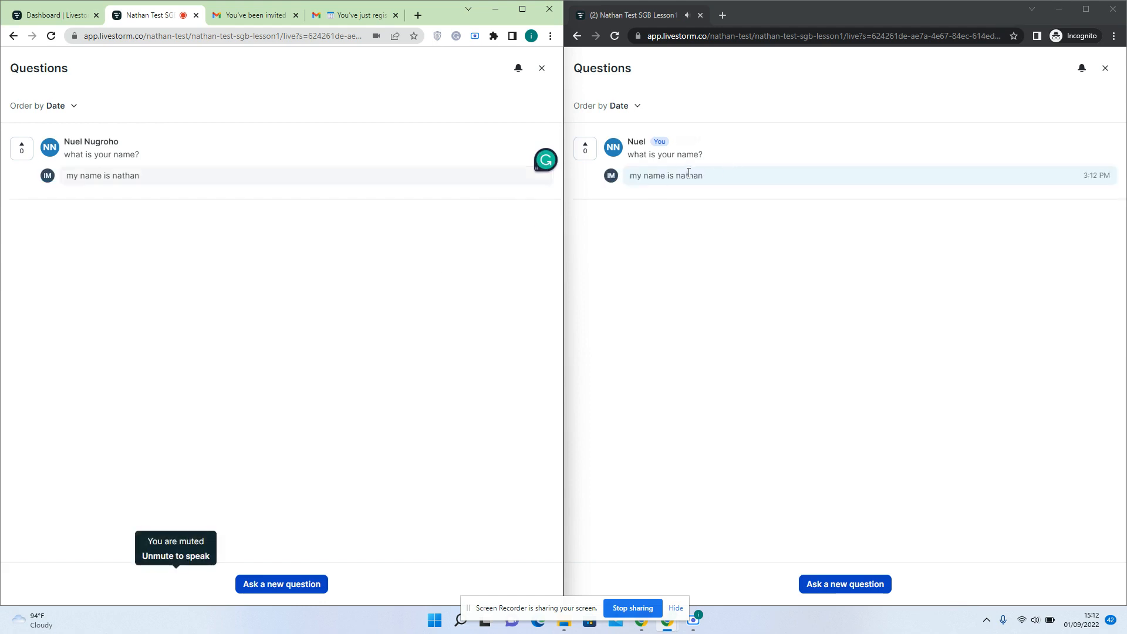
Have the attendee ask 'have you finish your homework?' and close their Questions panel
{"action": "left_click", "coordinate": [828, 584]}
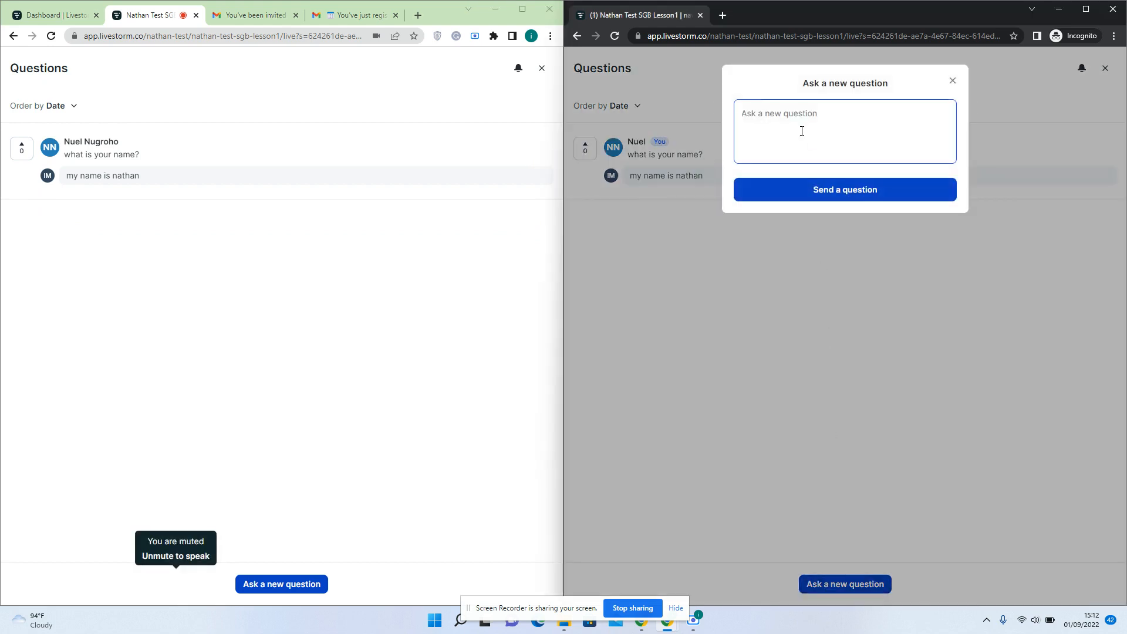
{"action": "type", "text": "have you finish"}
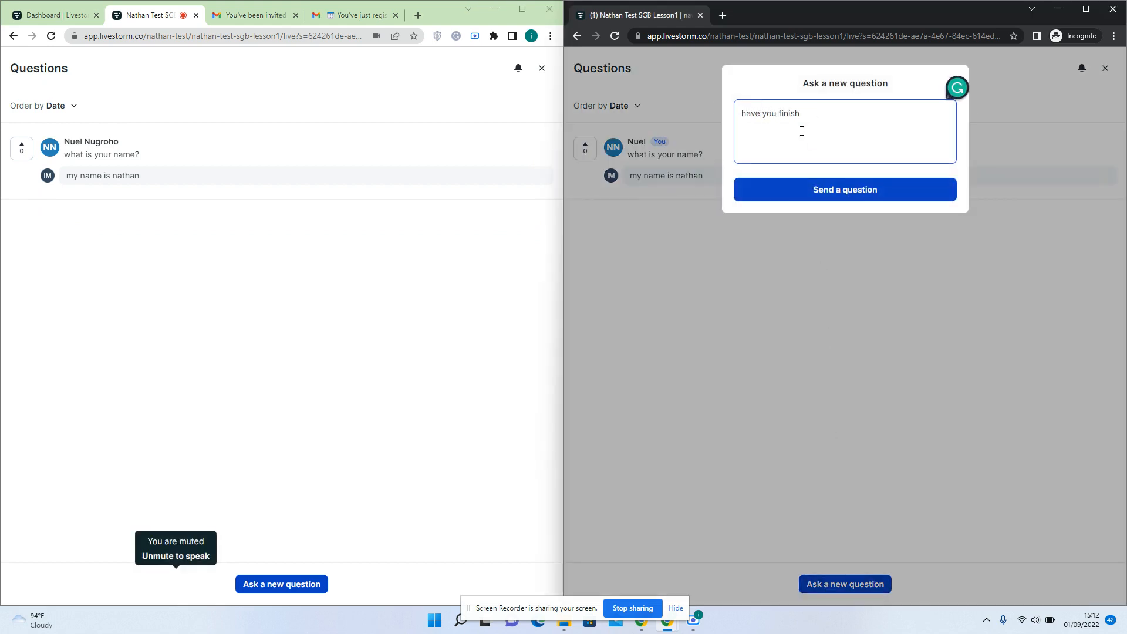
{"action": "type", "text": " your homework?"}
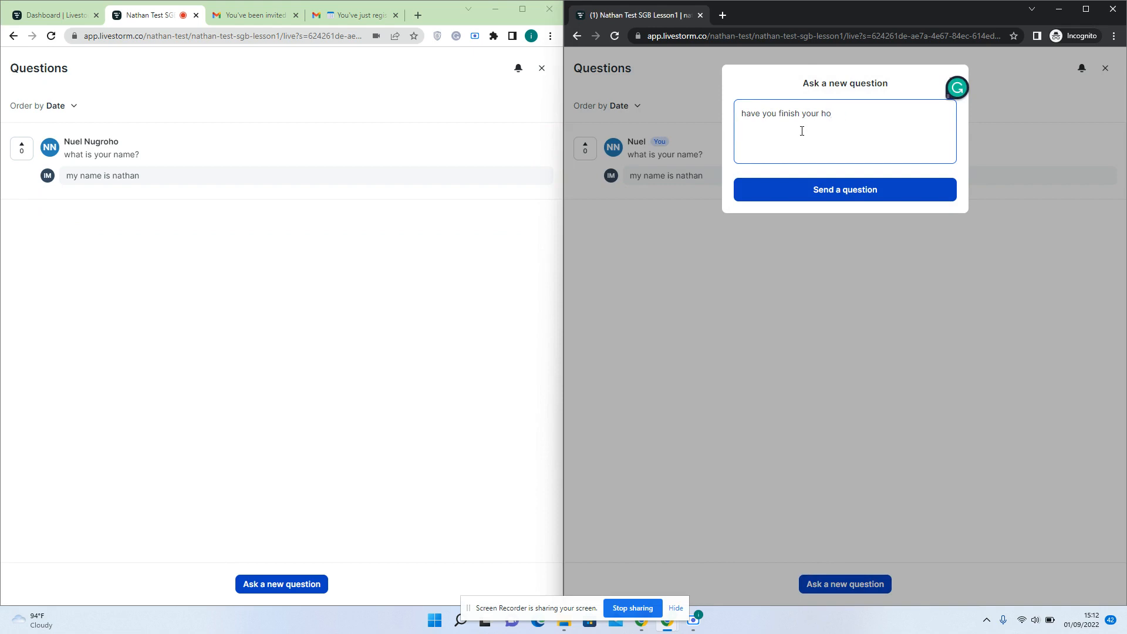
{"action": "left_click", "coordinate": [828, 189]}
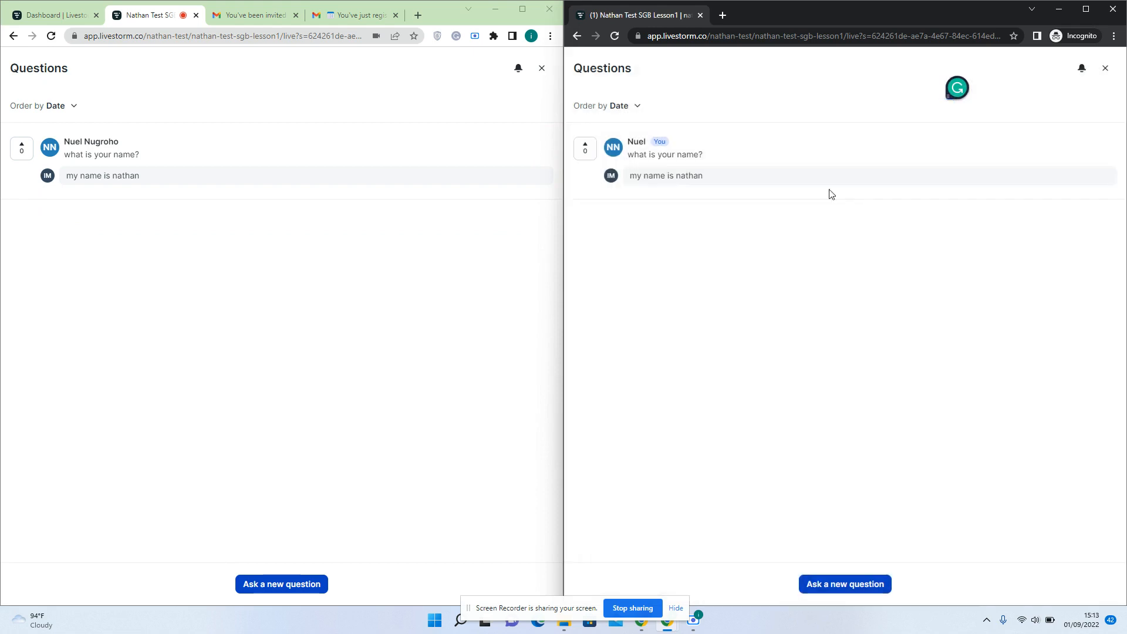
{"action": "left_click", "coordinate": [1111, 72]}
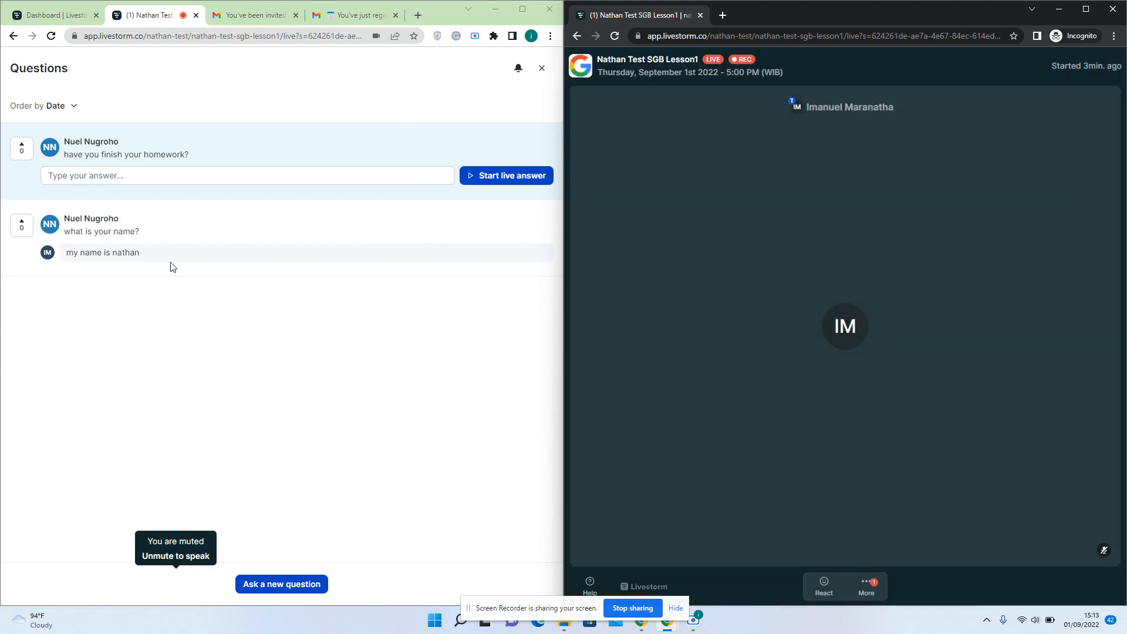
Answer the homework question live, upvote it as the attendee, and finish the live answer
{"action": "left_click", "coordinate": [499, 178]}
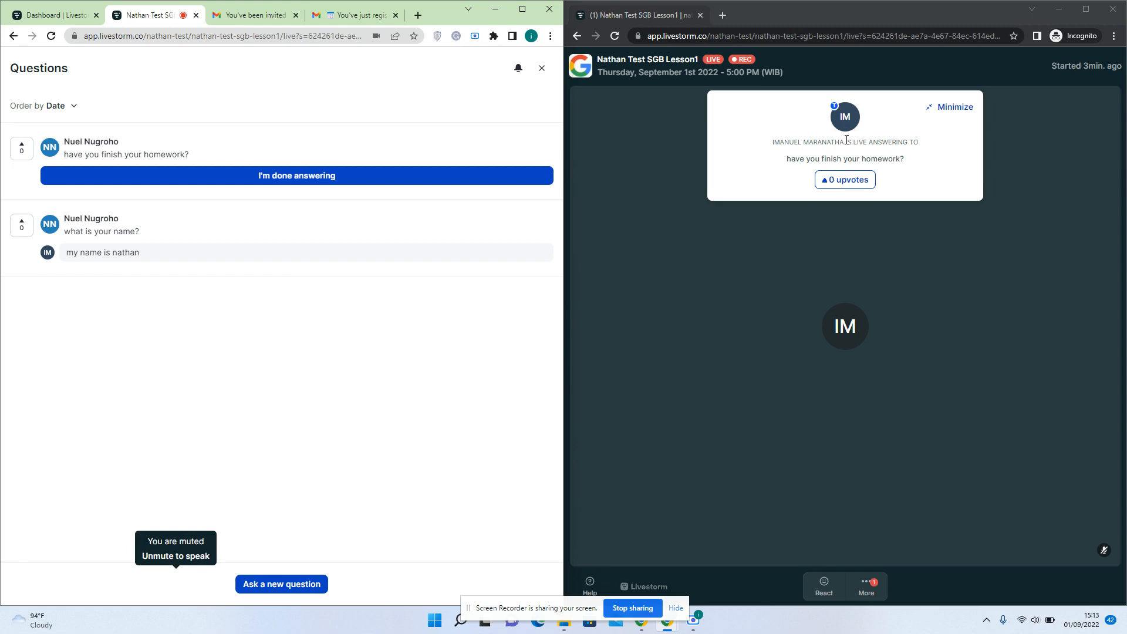
{"action": "left_click", "coordinate": [846, 184]}
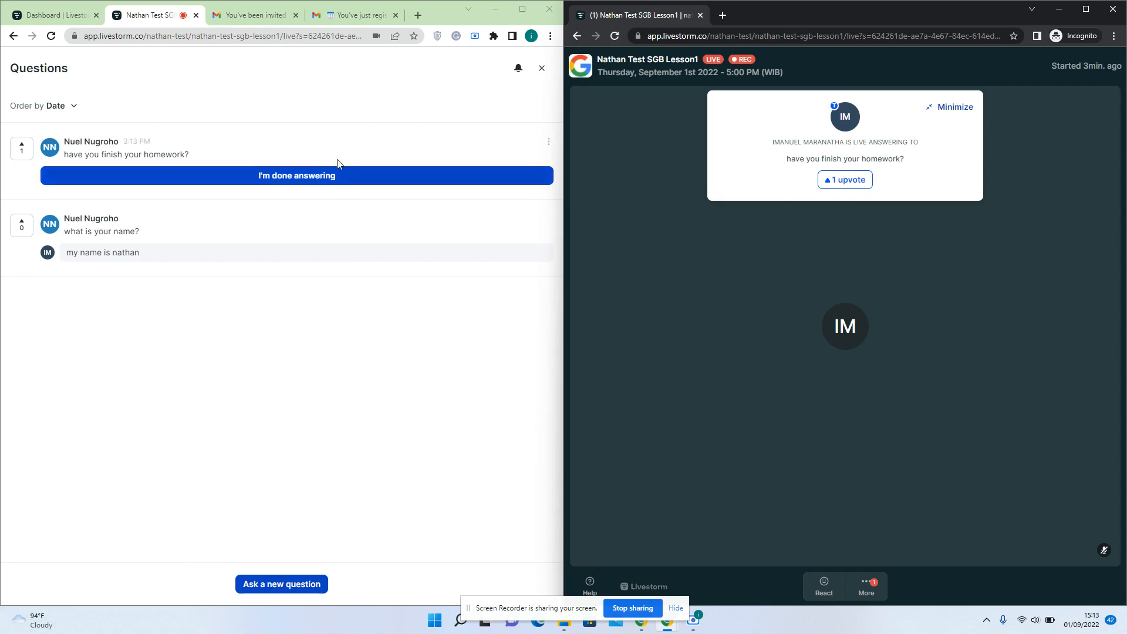
{"action": "left_click", "coordinate": [327, 176]}
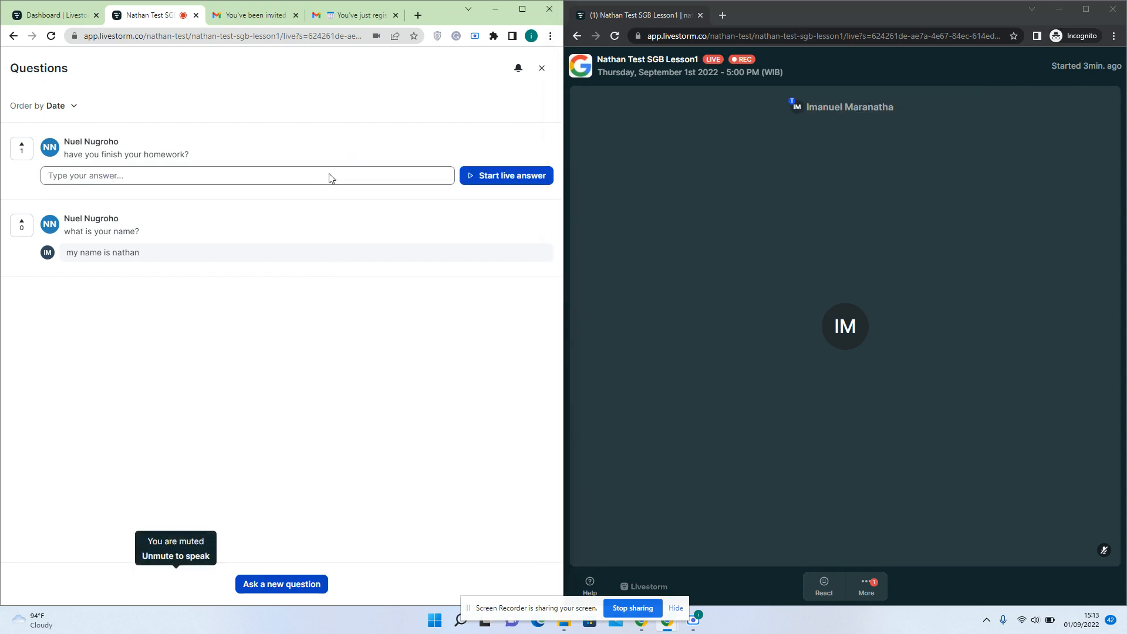
Close the host's Questions panel, then check Polls and Questions from the attendee's window
{"action": "left_click", "coordinate": [542, 68]}
{"action": "left_click", "coordinate": [866, 587]}
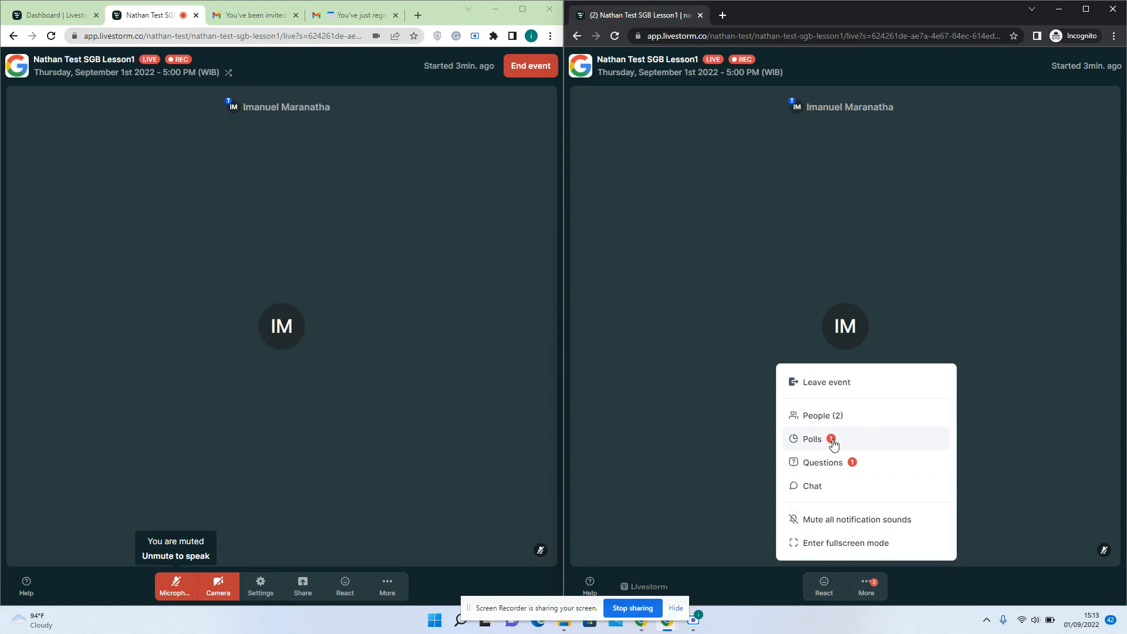
{"action": "left_click", "coordinate": [833, 445]}
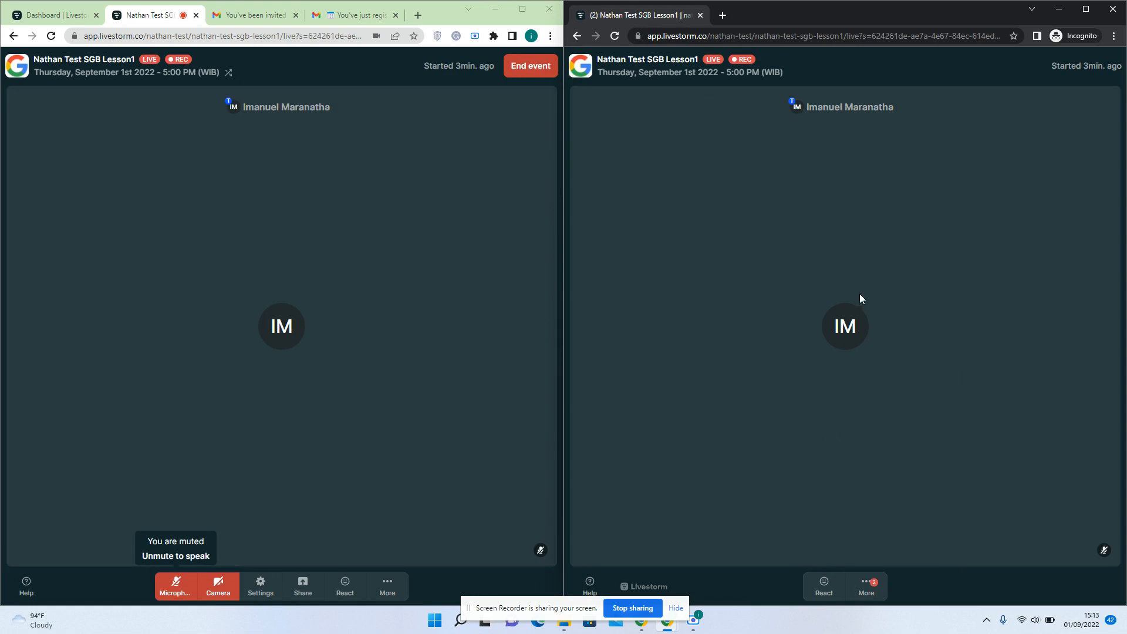
{"action": "left_click", "coordinate": [867, 583]}
{"action": "left_click", "coordinate": [818, 437]}
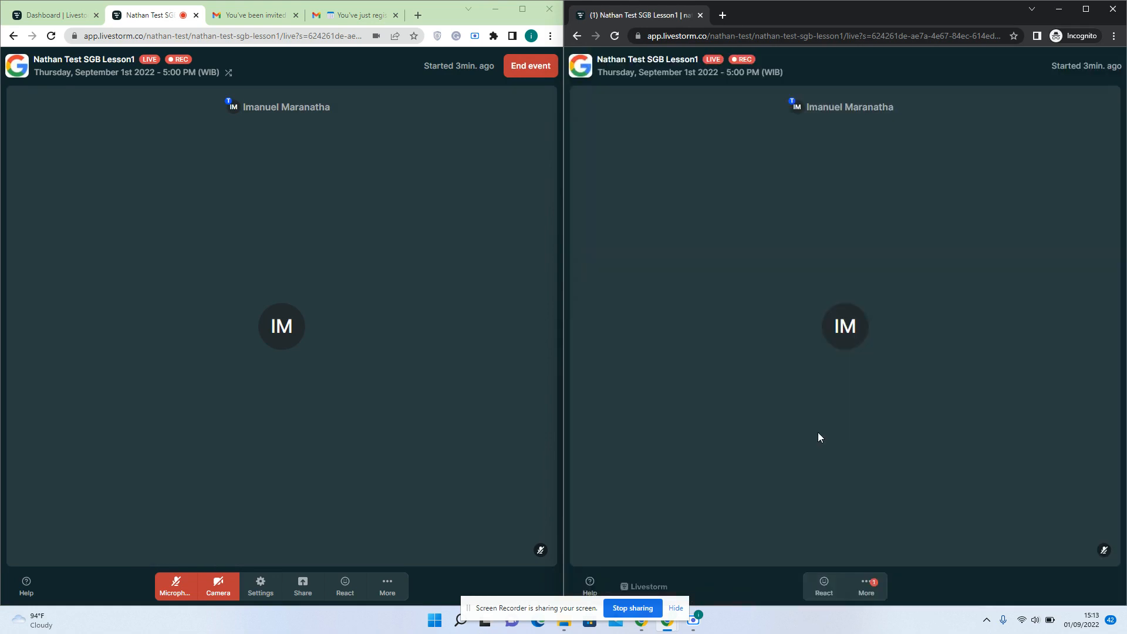
{"action": "left_click", "coordinate": [866, 585]}
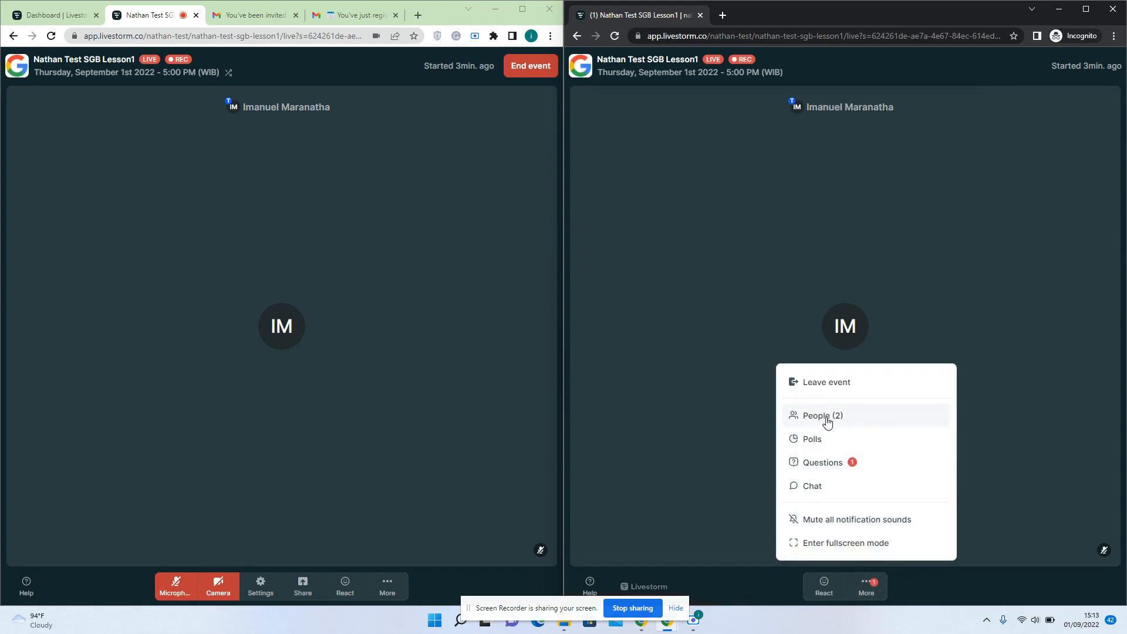
{"action": "left_click", "coordinate": [825, 465]}
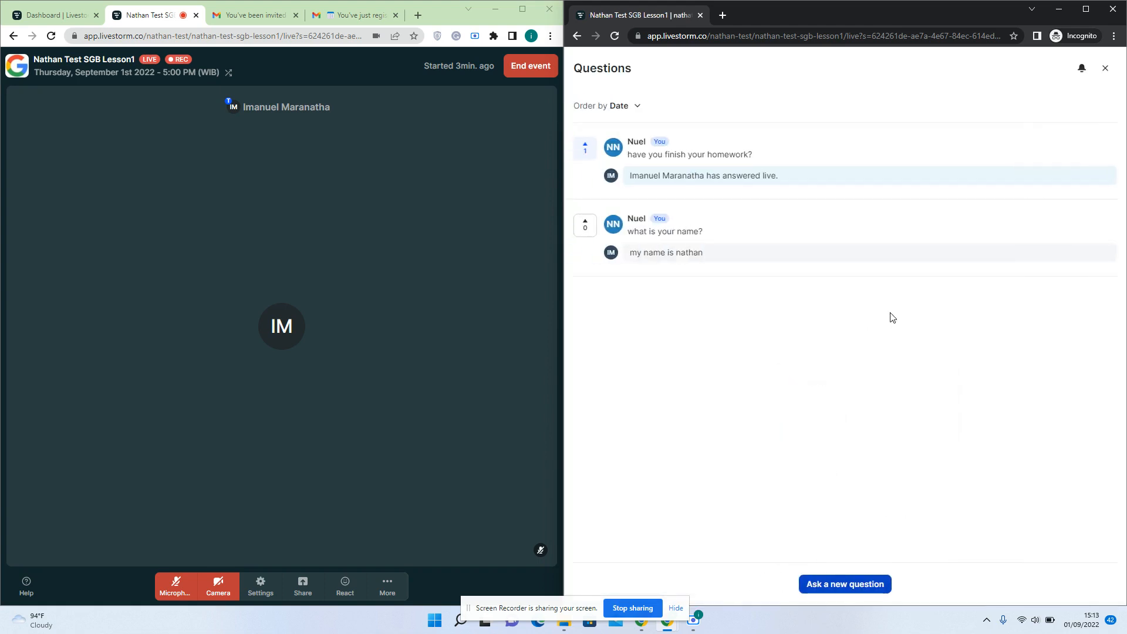
{"action": "left_click", "coordinate": [1105, 68]}
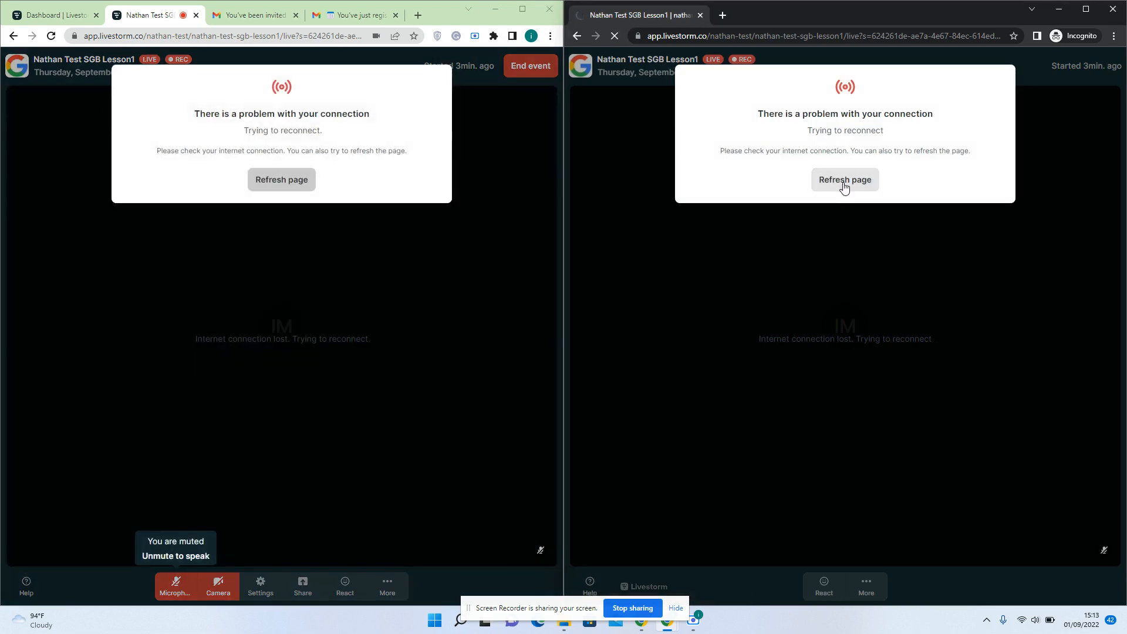
Refresh both disconnected pages and rejoin the event as a participant from the host window
{"action": "left_click", "coordinate": [844, 187]}
{"action": "left_click", "coordinate": [279, 187]}
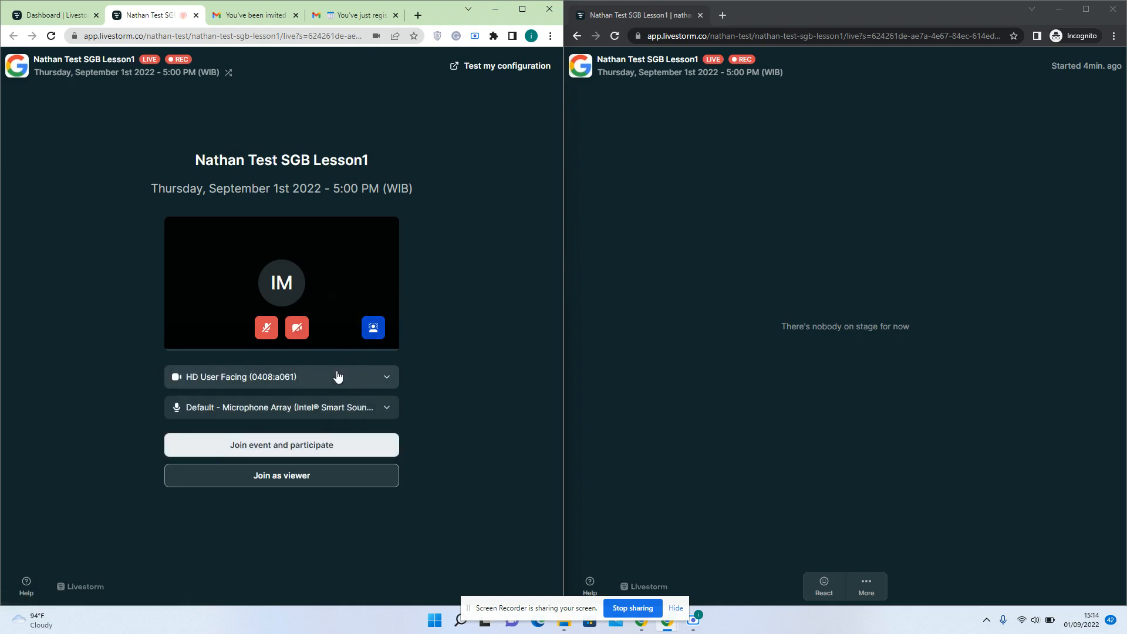
{"action": "left_click", "coordinate": [300, 445]}
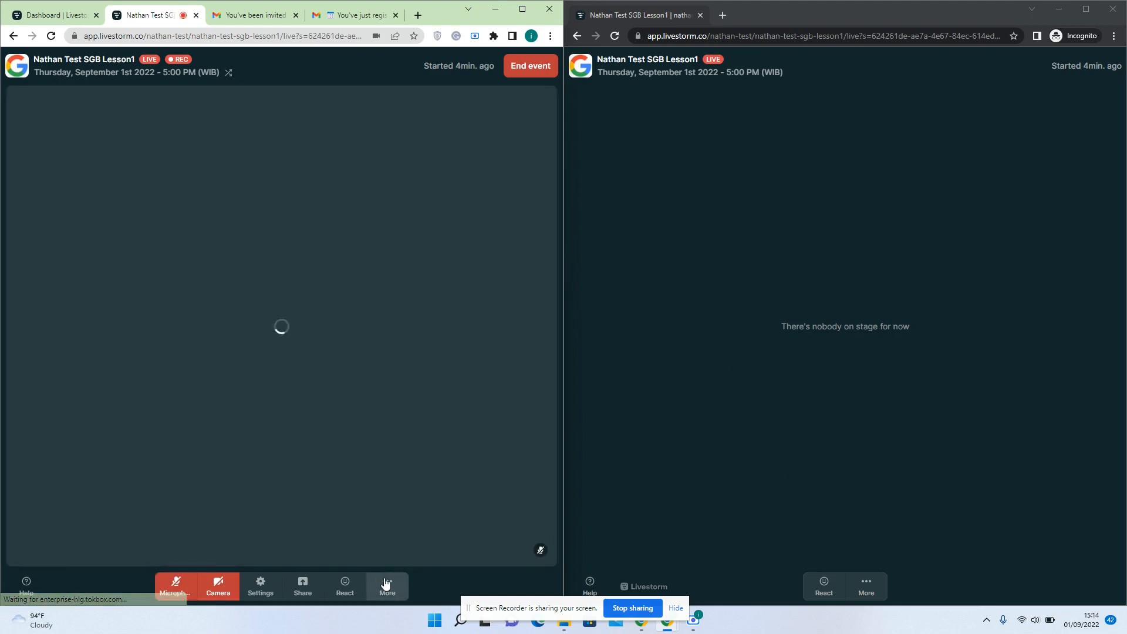
{"action": "left_click", "coordinate": [391, 584]}
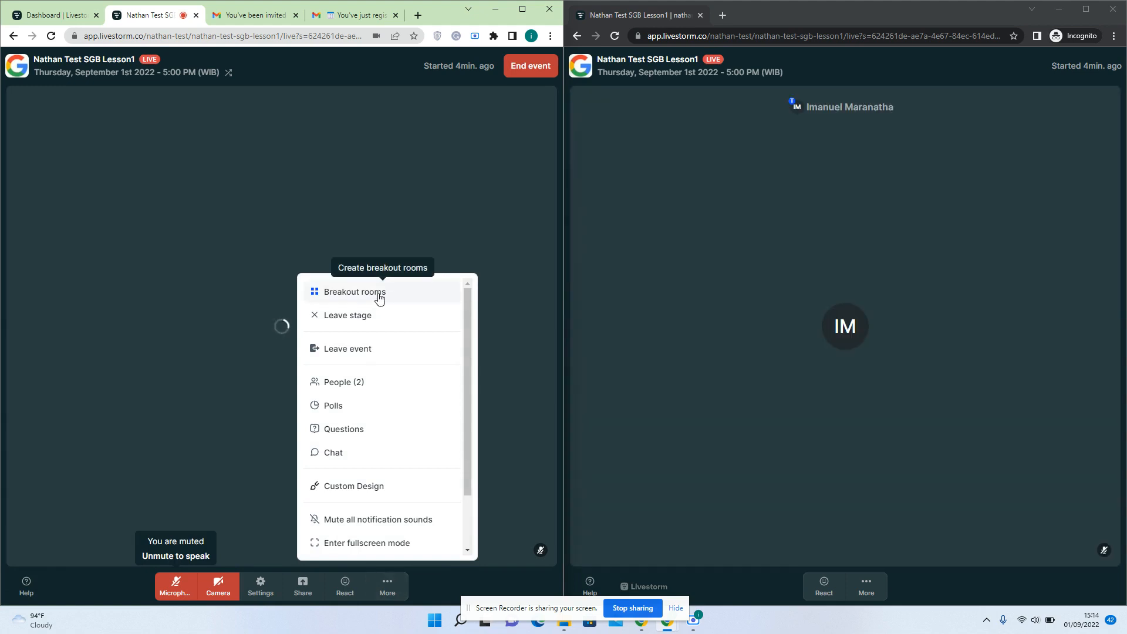
Create Room 1 and Room 2 with manual assignment, place the attendee in Room 1, and join it
{"action": "left_click", "coordinate": [379, 299]}
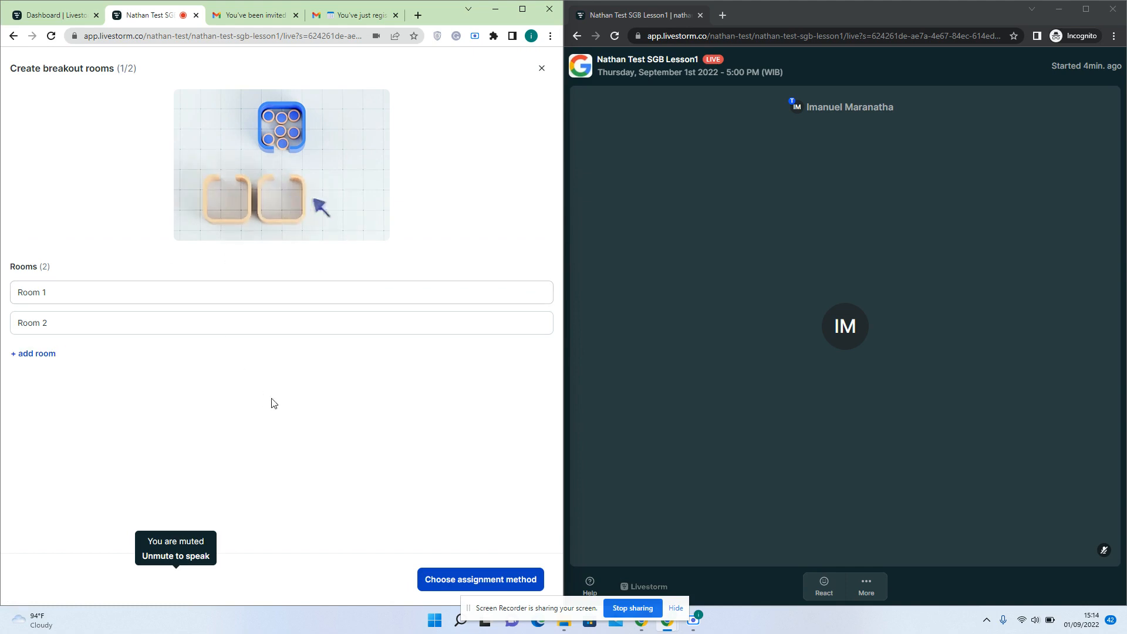
{"action": "left_click", "coordinate": [452, 580]}
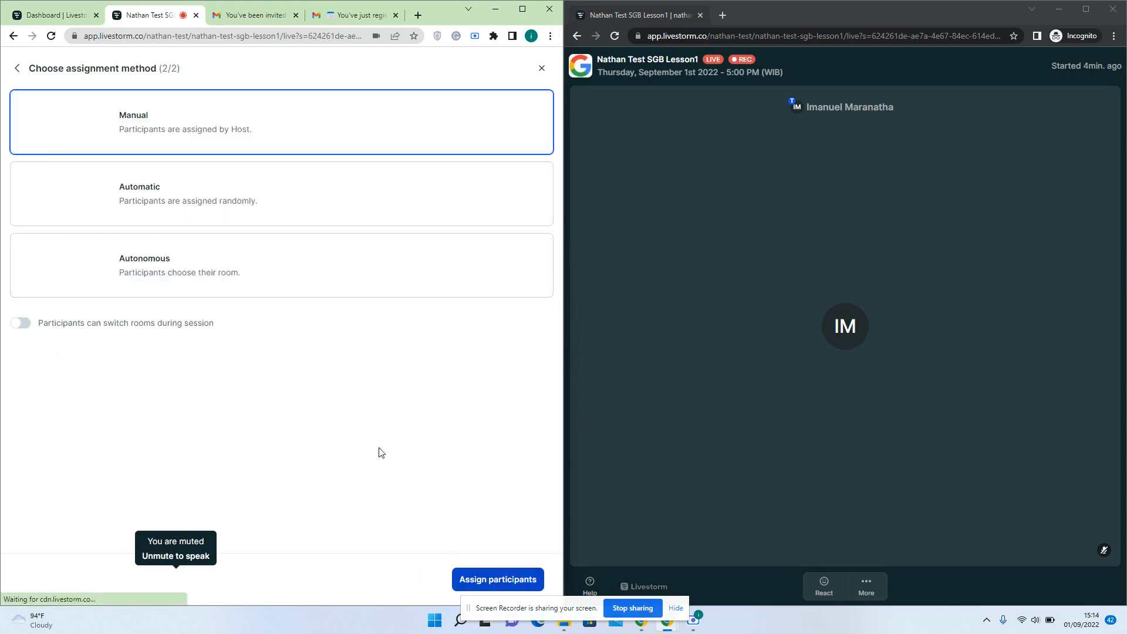
{"action": "left_click", "coordinate": [461, 579]}
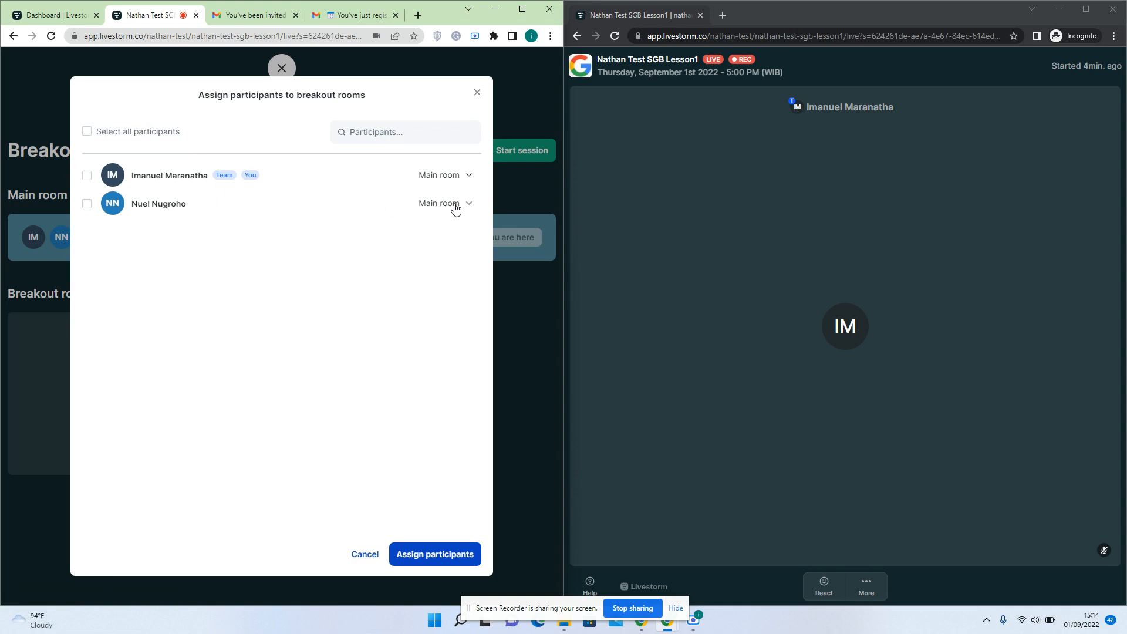
{"action": "left_click", "coordinate": [455, 207]}
{"action": "left_click", "coordinate": [443, 230]}
{"action": "left_click", "coordinate": [86, 204]}
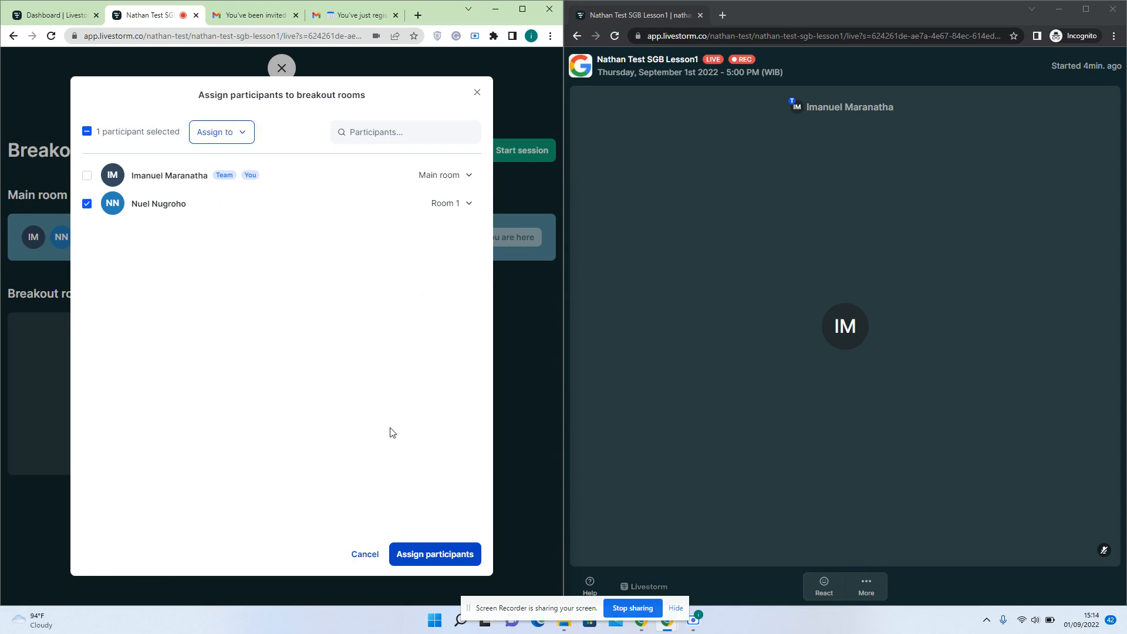
{"action": "left_click", "coordinate": [230, 138]}
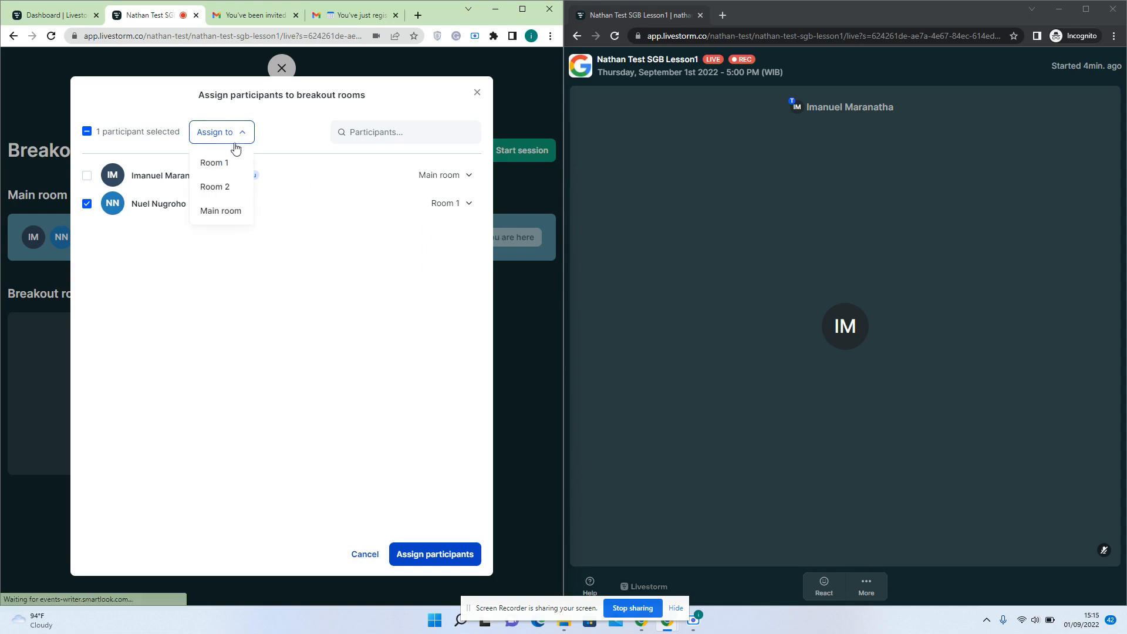
{"action": "left_click", "coordinate": [235, 167]}
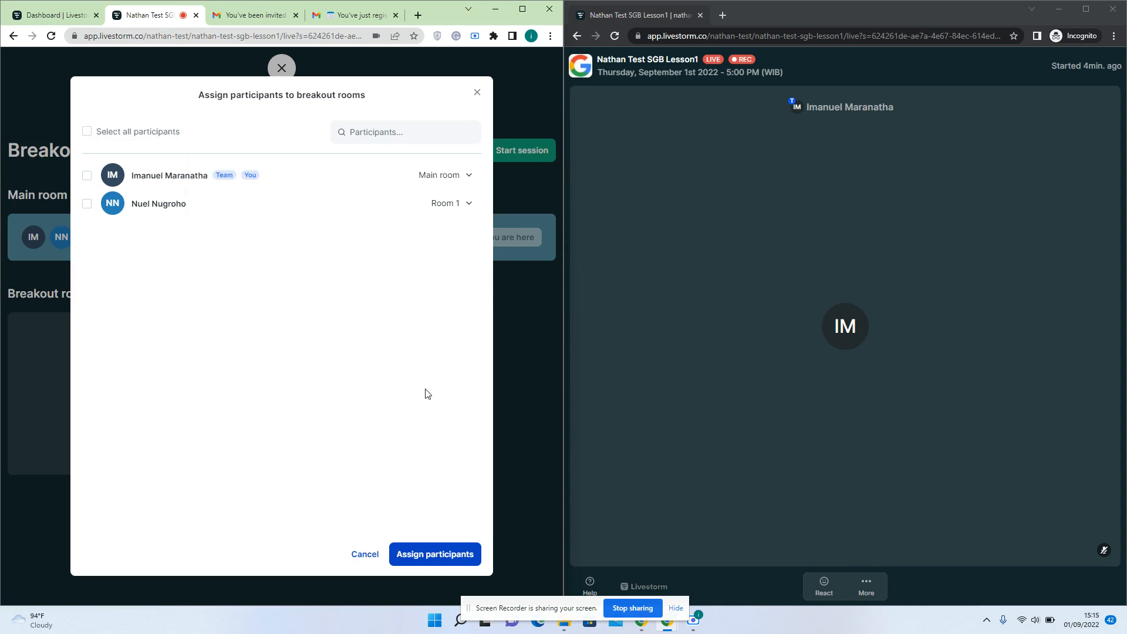
{"action": "left_click", "coordinate": [439, 555]}
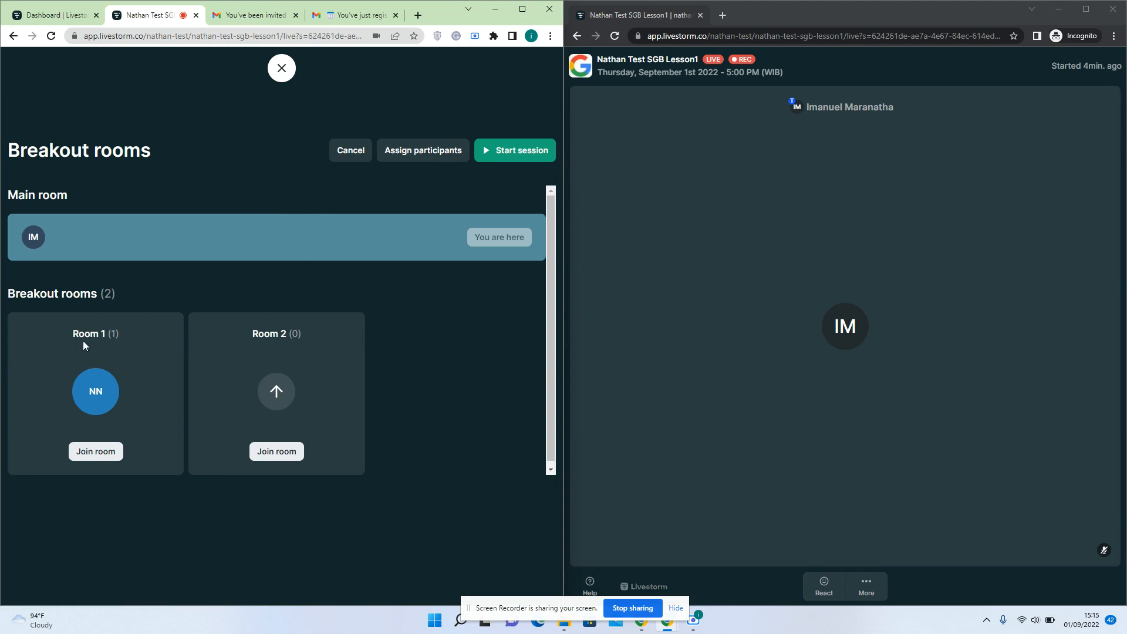
{"action": "left_click", "coordinate": [91, 452]}
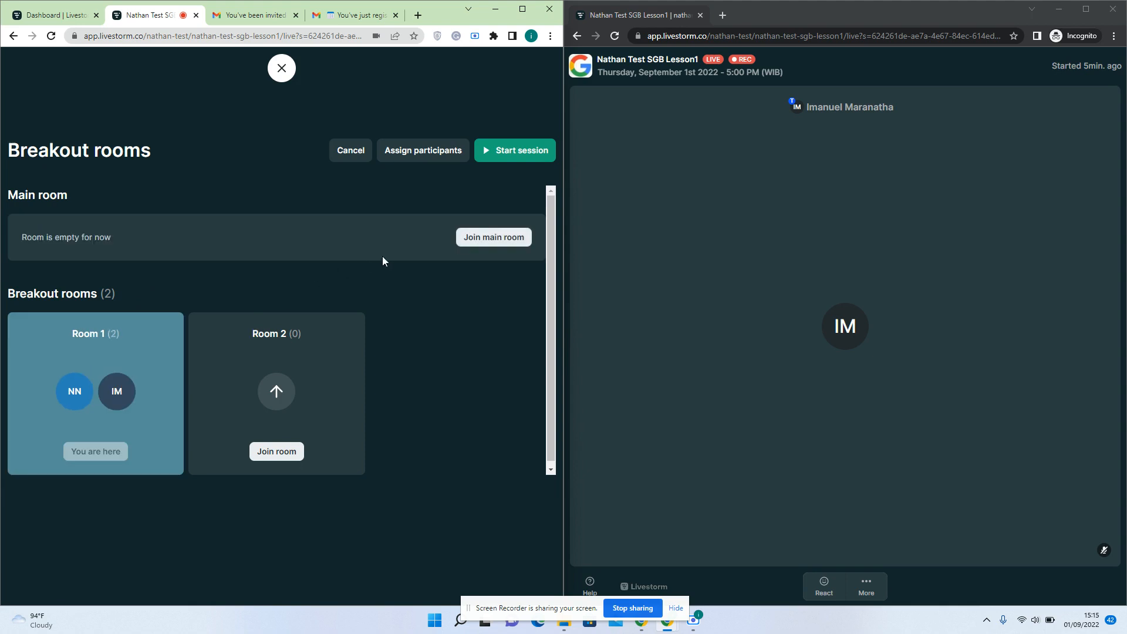
Start the breakout session, admit the attendee to Room 1 as viewer, and open the rooms overview
{"action": "left_click", "coordinate": [509, 148]}
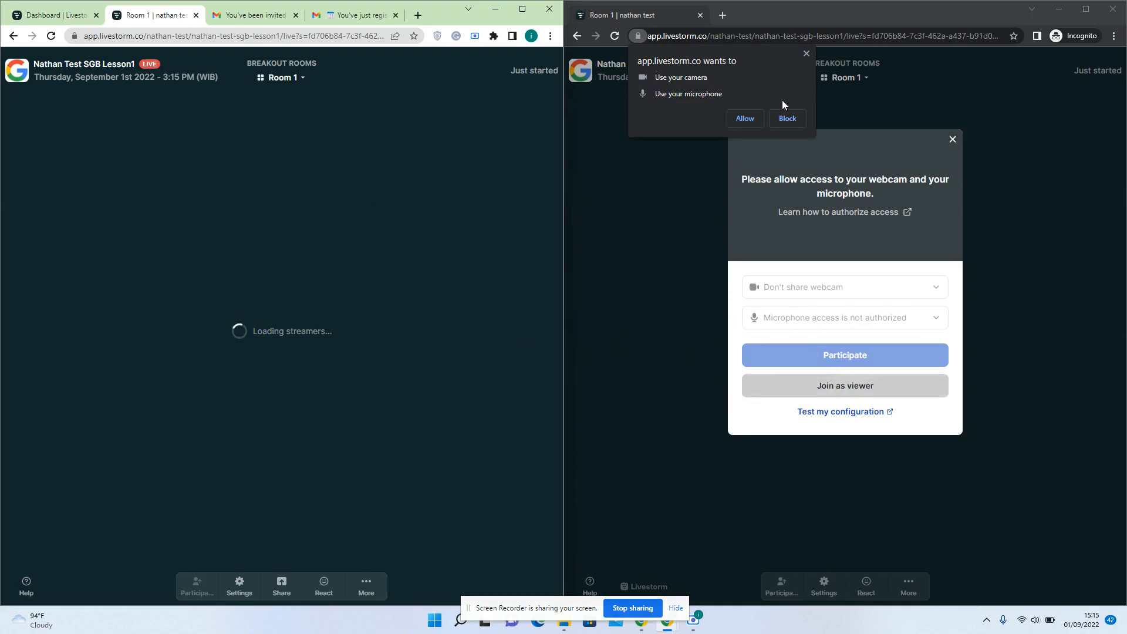
{"action": "left_click", "coordinate": [746, 118]}
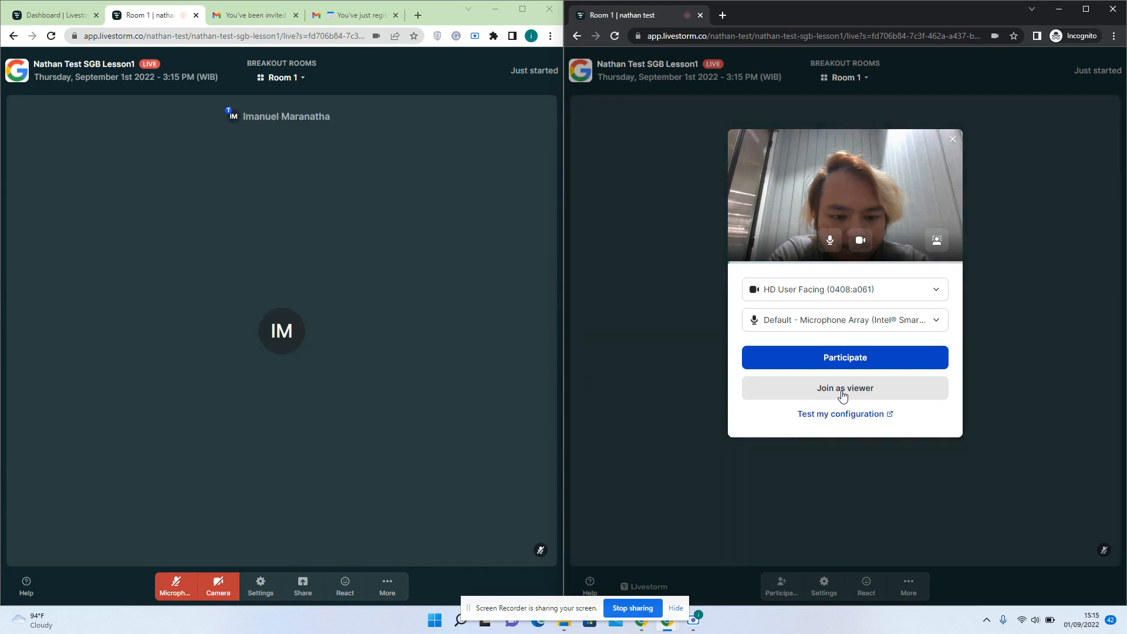
{"action": "left_click", "coordinate": [843, 393]}
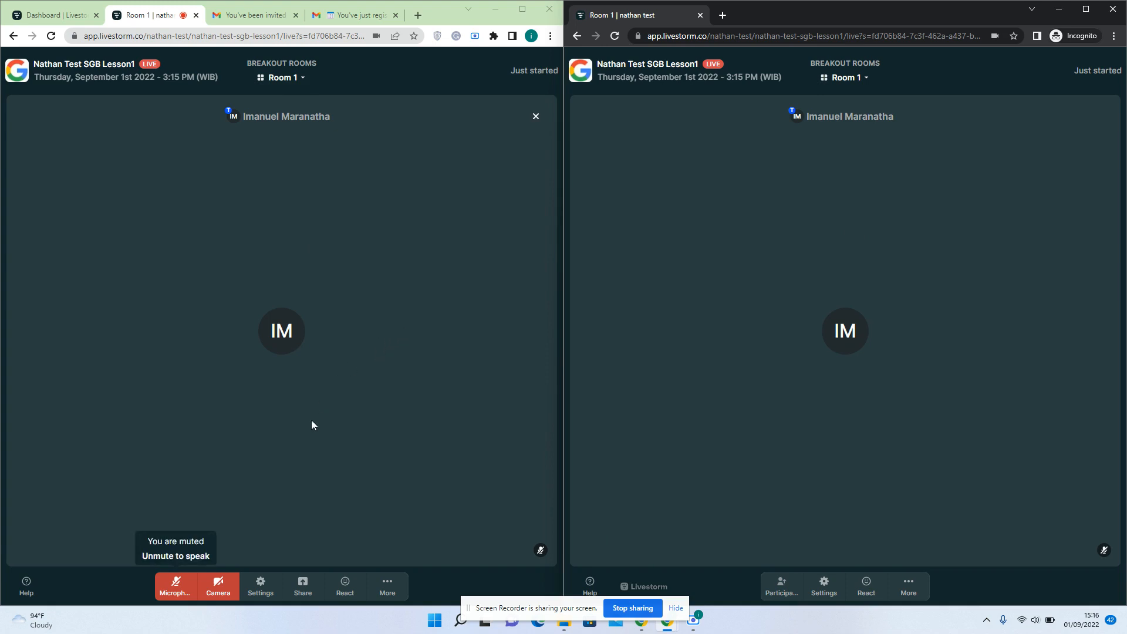
{"action": "left_click", "coordinate": [386, 585]}
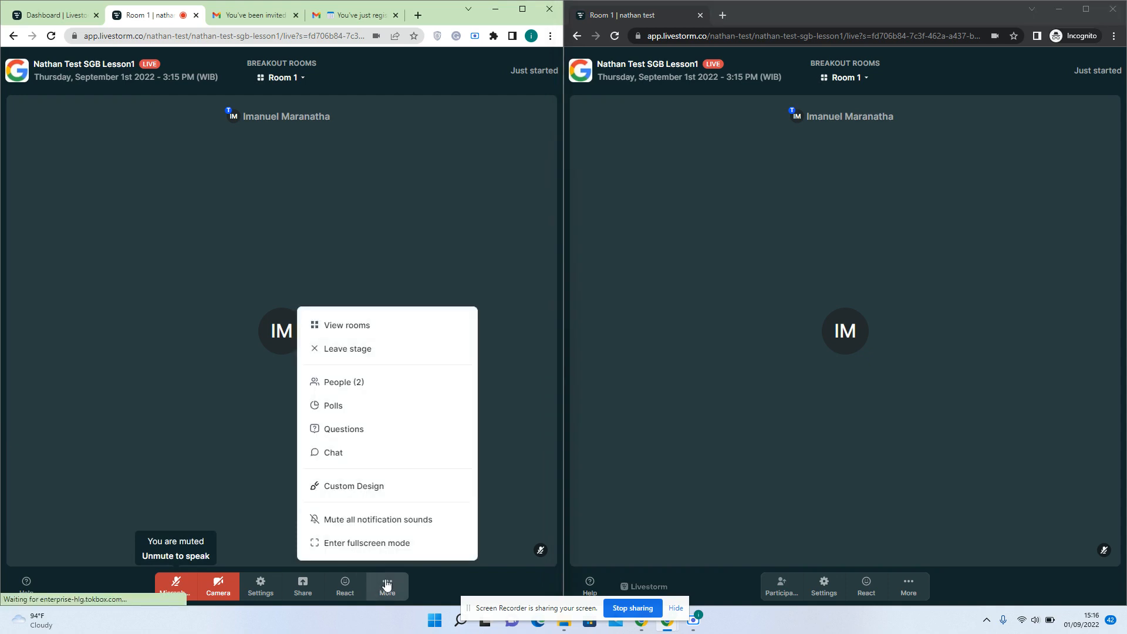
{"action": "left_click", "coordinate": [490, 256]}
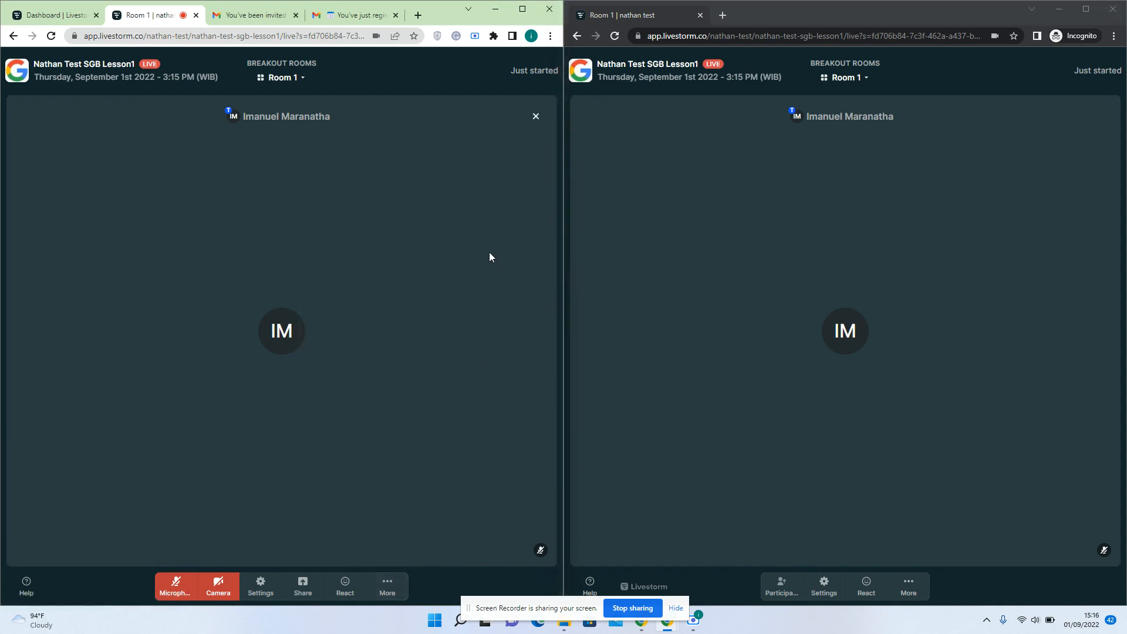
{"action": "left_click", "coordinate": [294, 83]}
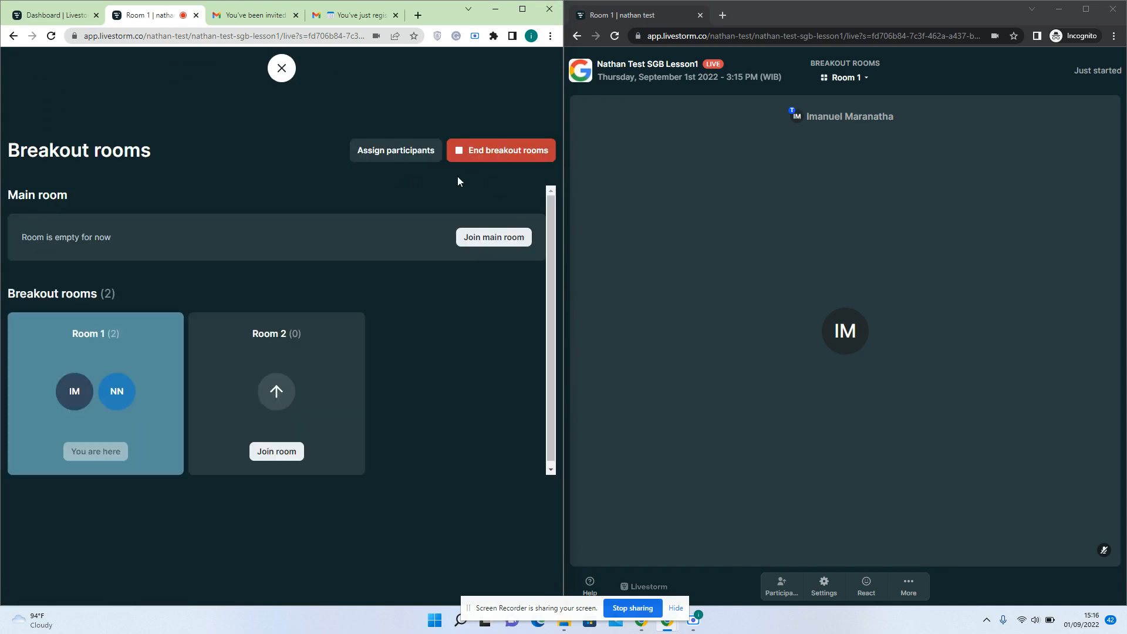
Choose End breakout rooms and confirm it in the dialog
{"action": "left_click", "coordinate": [490, 148]}
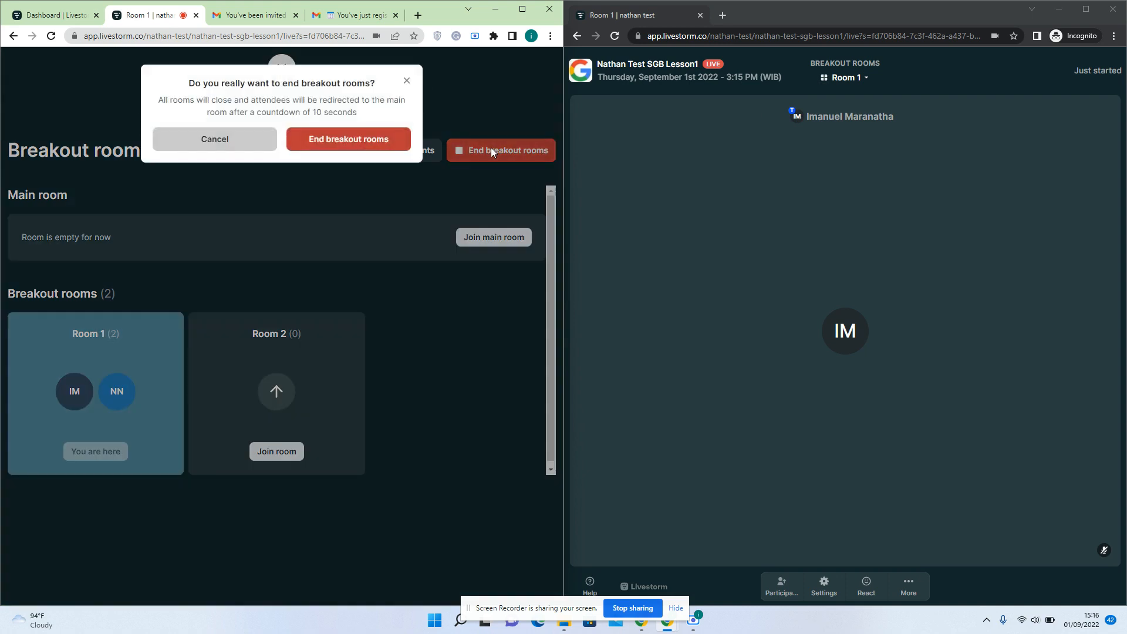
{"action": "left_click", "coordinate": [365, 139]}
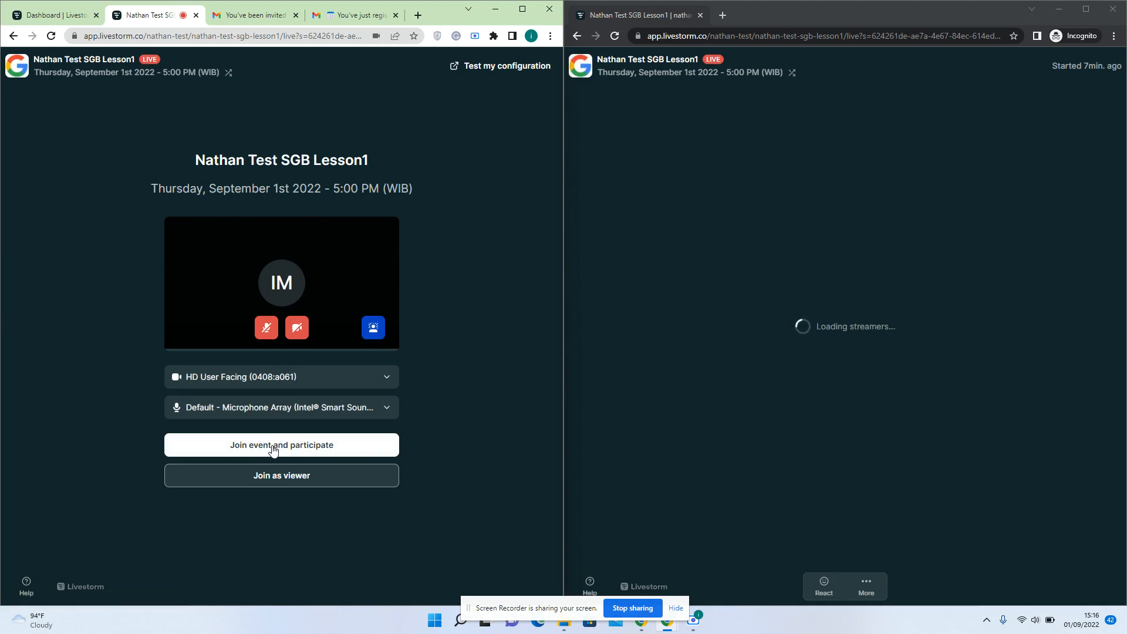
Rejoin the main Nathan Test SGB Lesson1 webinar room as a participant
{"action": "left_click", "coordinate": [273, 447]}
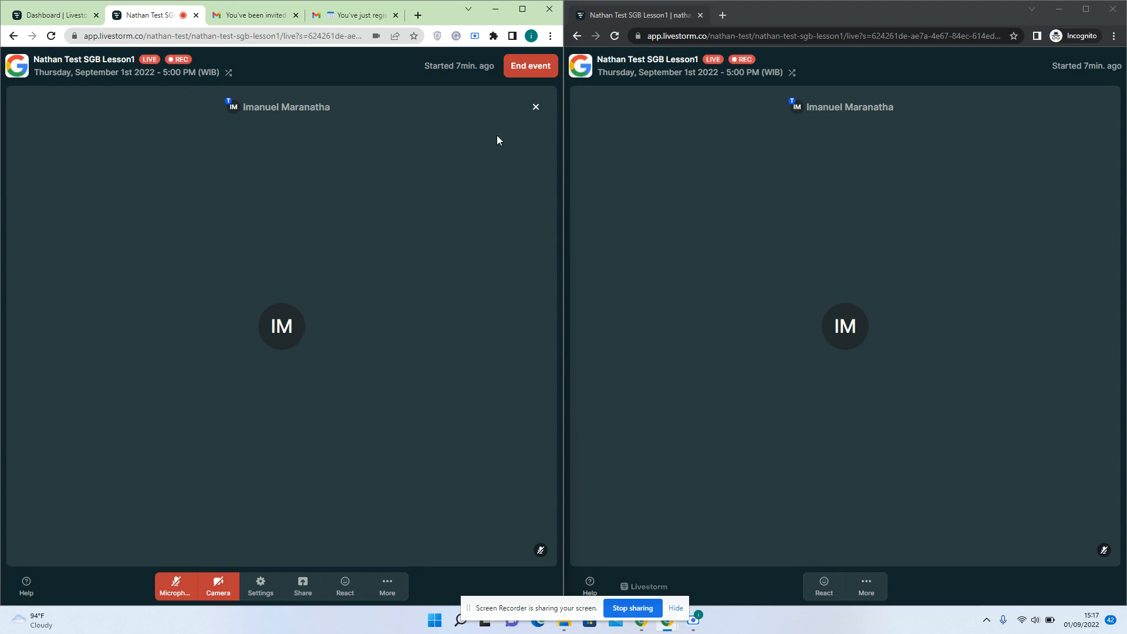
{"action": "left_click", "coordinate": [521, 80]}
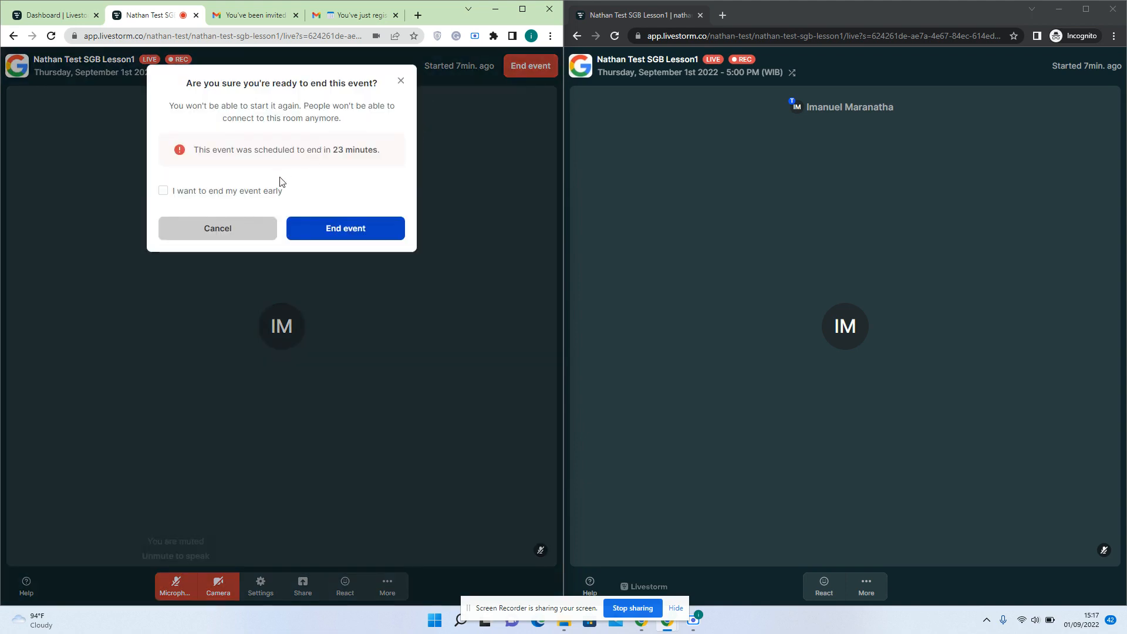
{"action": "left_click", "coordinate": [242, 228]}
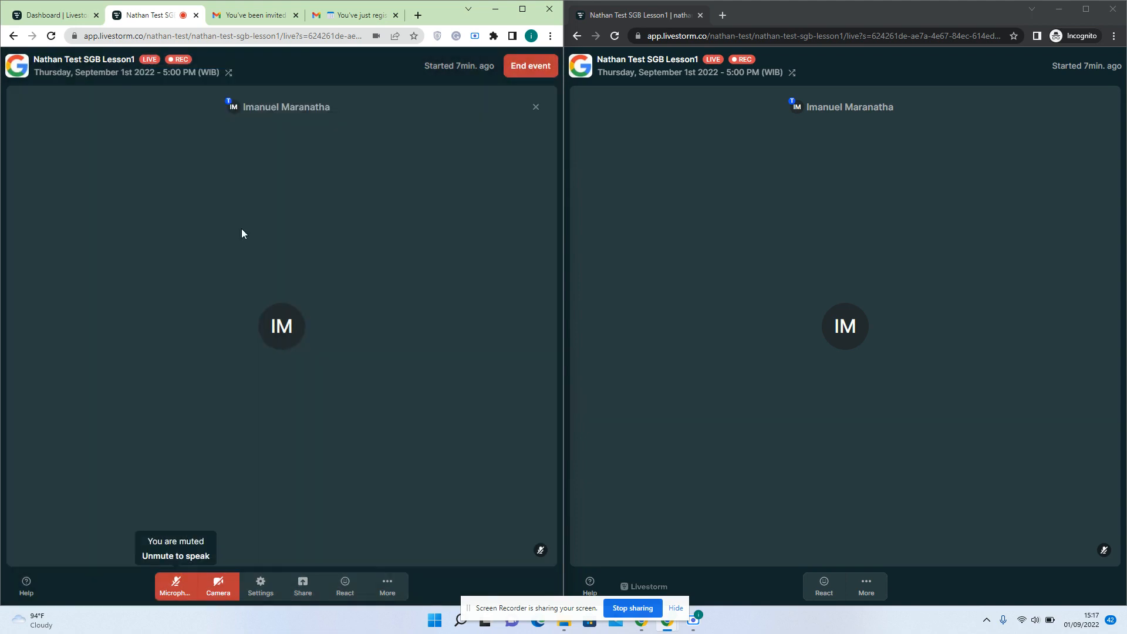
Send heart-eyes and party-popper reactions, then end the event early
{"action": "left_click", "coordinate": [345, 585]}
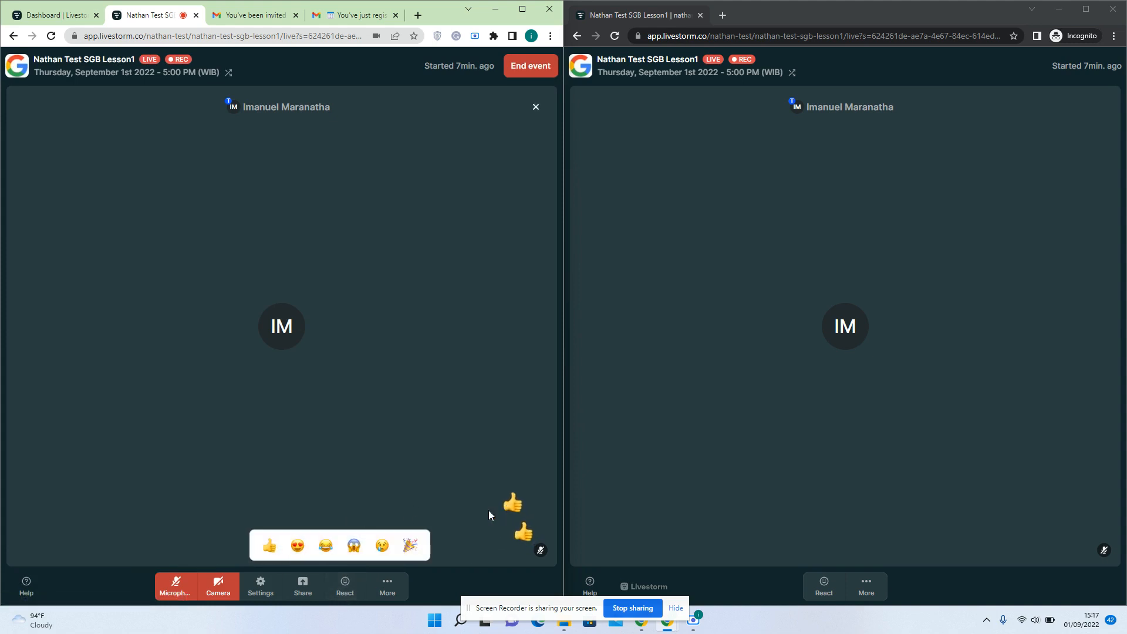
{"action": "left_click", "coordinate": [298, 545]}
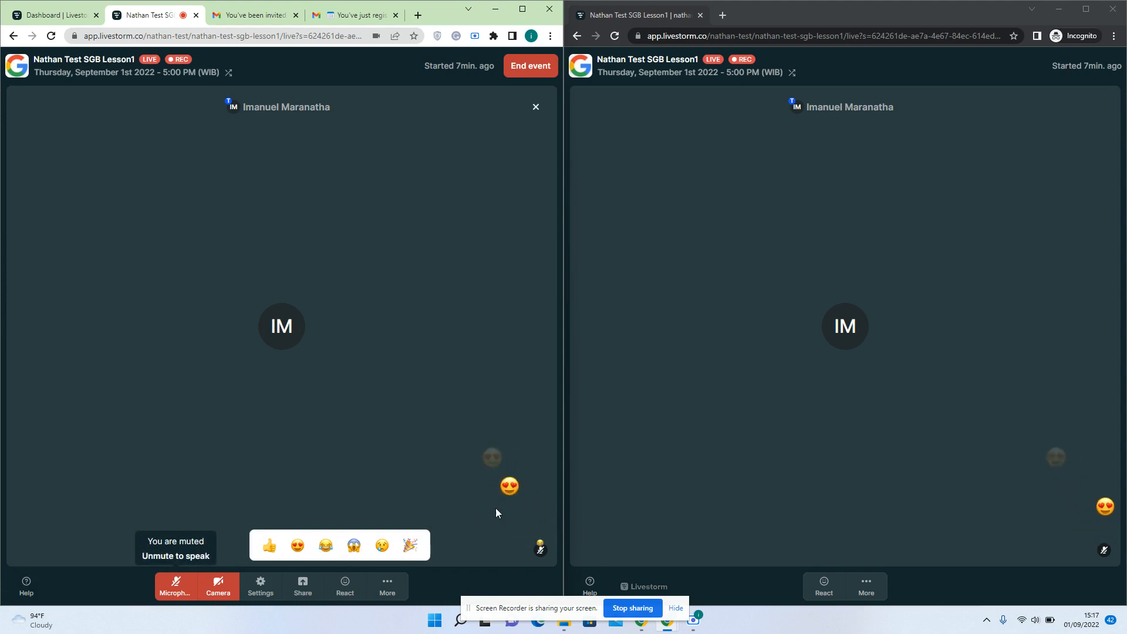
{"action": "left_click", "coordinate": [411, 546]}
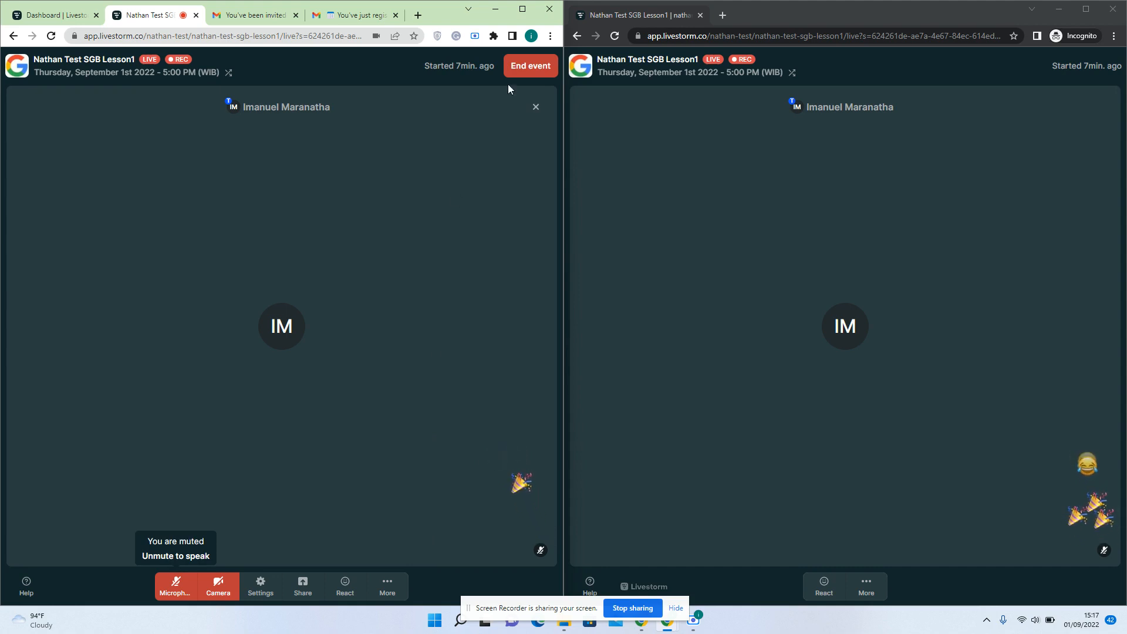
{"action": "left_click", "coordinate": [524, 70]}
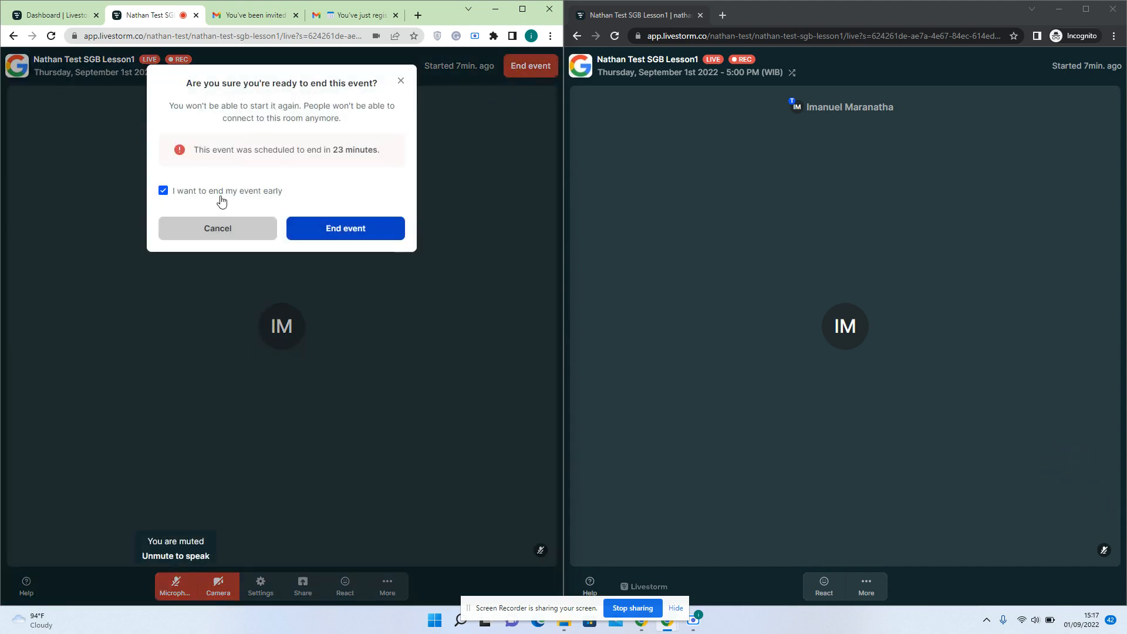
{"action": "left_click", "coordinate": [328, 227]}
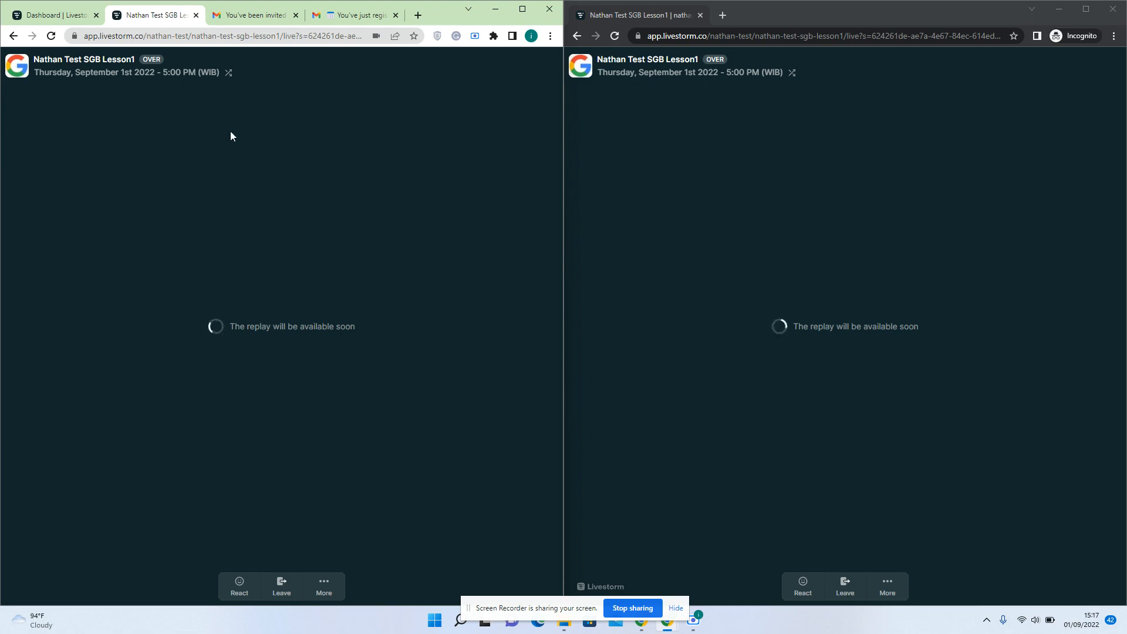
Refresh the first Gmail account's inbox for new mail and maximise the window
{"action": "left_click", "coordinate": [355, 23]}
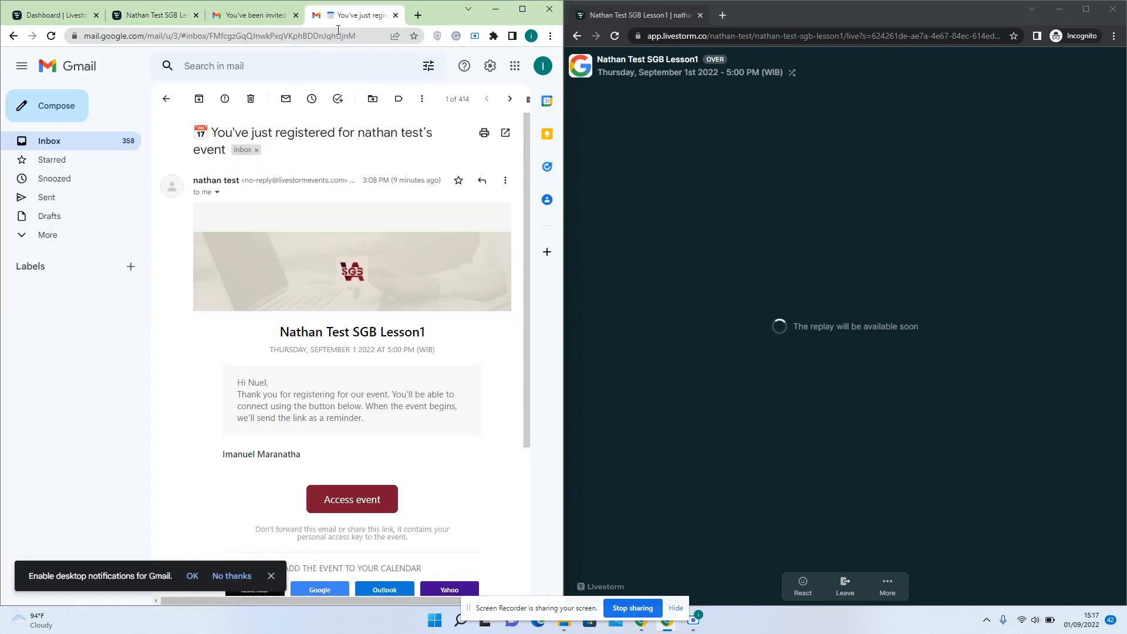
{"action": "left_click", "coordinate": [64, 142]}
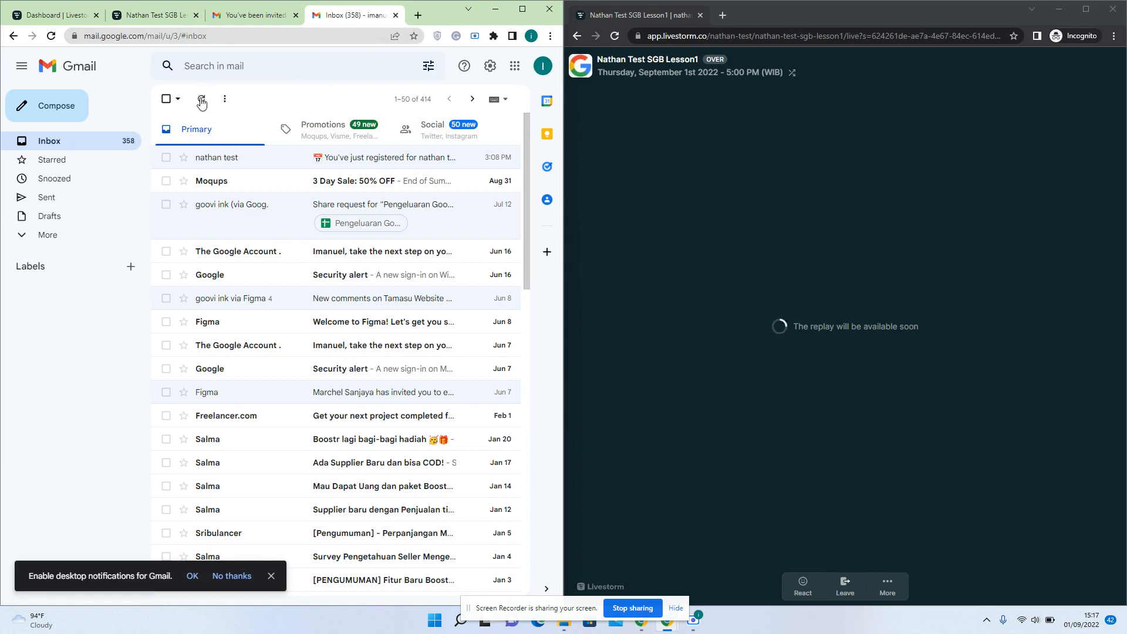
{"action": "left_click", "coordinate": [202, 103]}
{"action": "left_click", "coordinate": [203, 103]}
{"action": "left_click", "coordinate": [522, 8]}
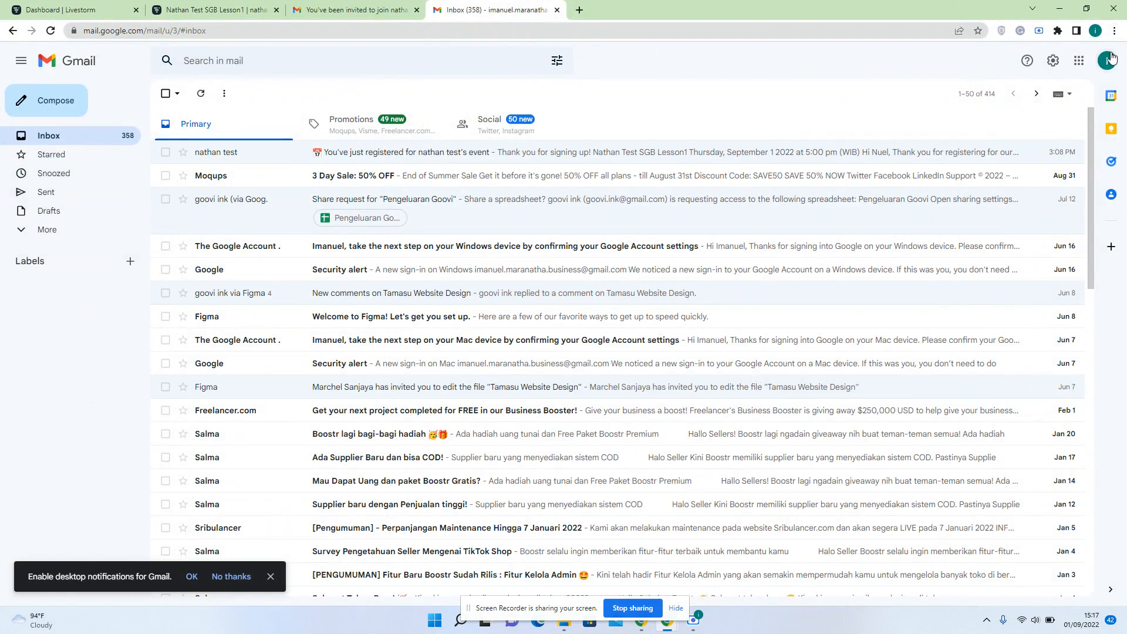
Open the 'Thanks for showing up' email in the second Google account, then return to the Livestorm dashboard
{"action": "left_click", "coordinate": [1106, 60]}
{"action": "left_click", "coordinate": [991, 260]}
{"action": "left_click", "coordinate": [200, 93]}
{"action": "left_click", "coordinate": [631, 7]}
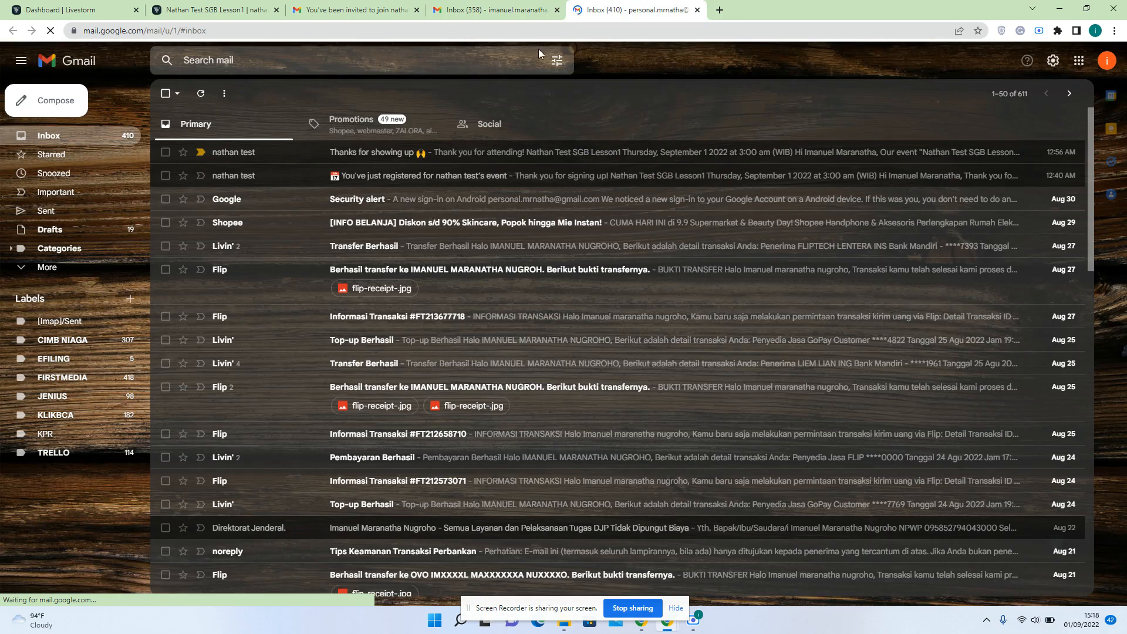
{"action": "left_click", "coordinate": [457, 153]}
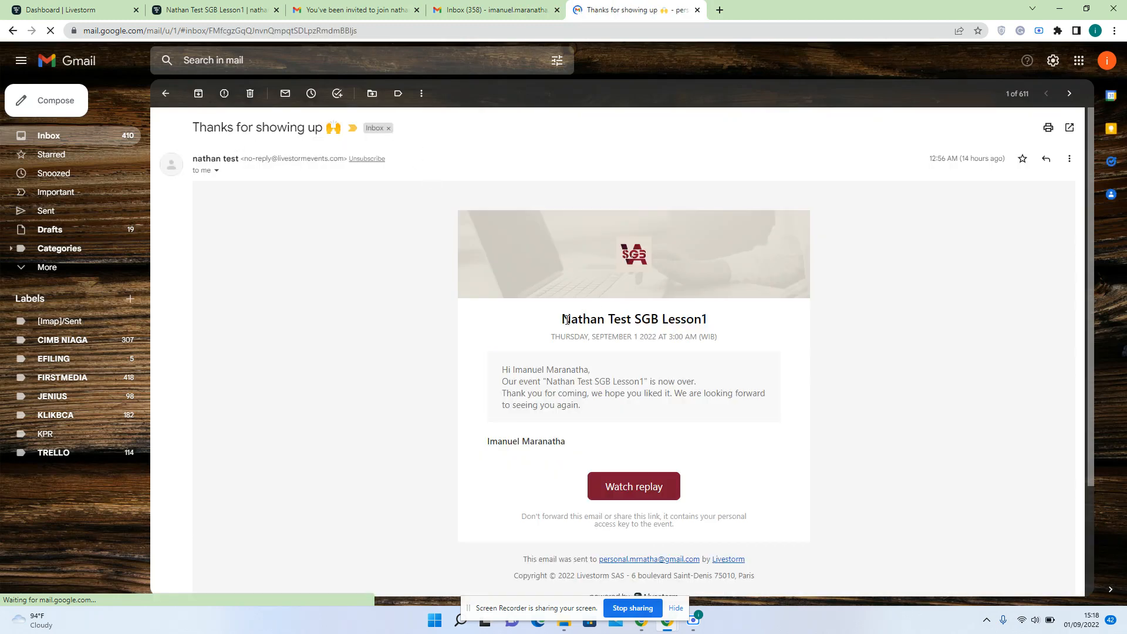
{"action": "triple_click", "coordinate": [567, 318]}
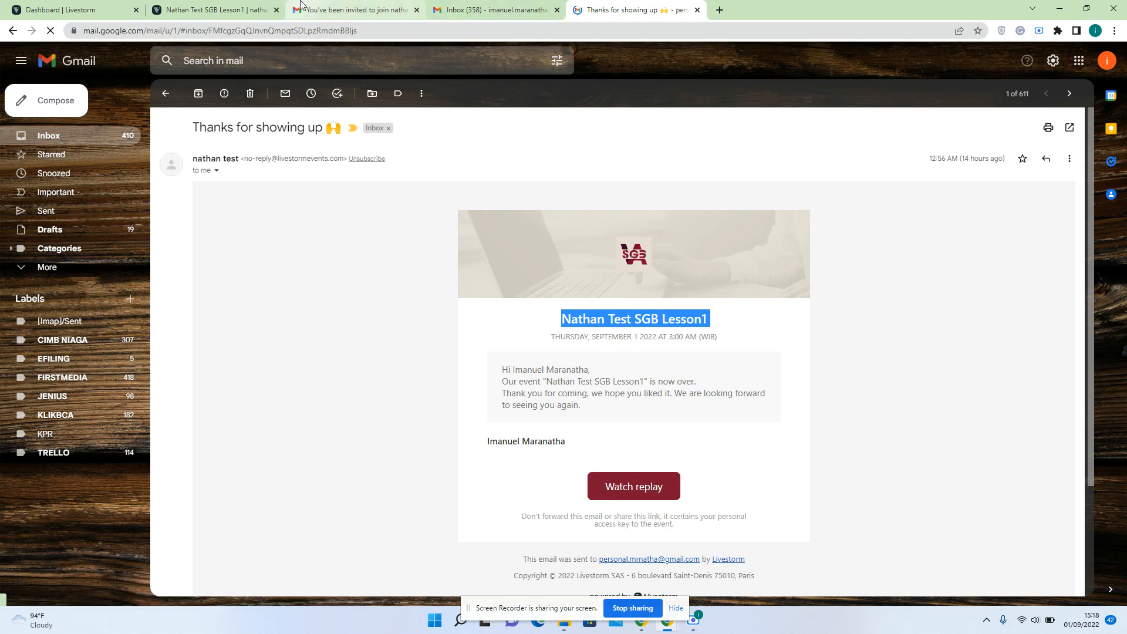
{"action": "left_click", "coordinate": [215, 8]}
{"action": "left_click", "coordinate": [137, 5]}
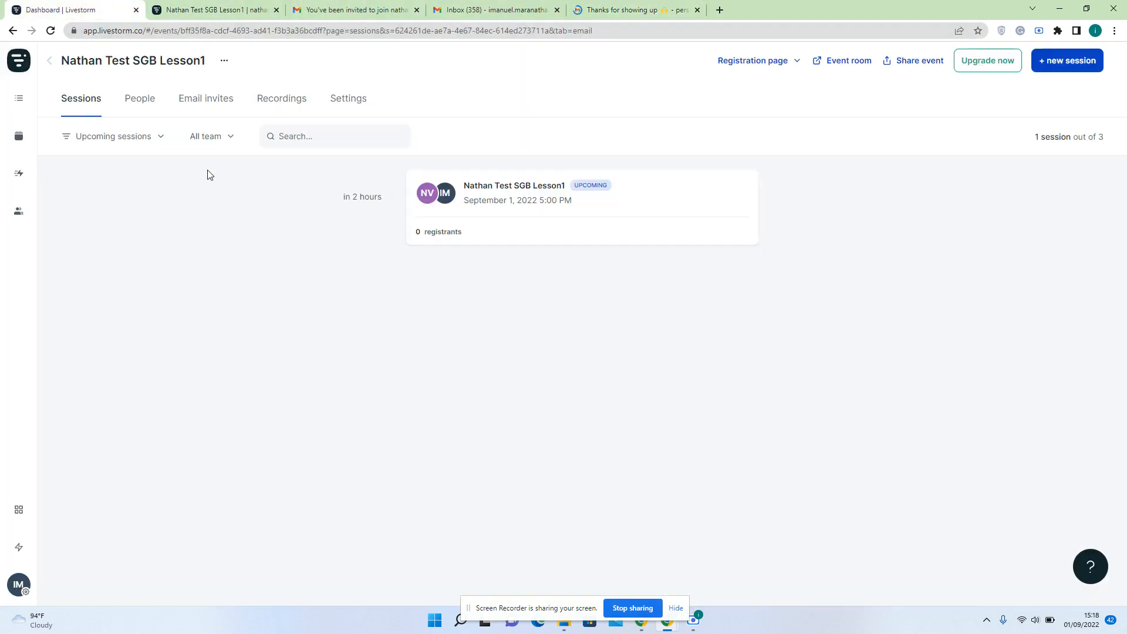
Reload the dashboard and view registrants of the past September 1, 5:00 PM session
{"action": "left_click", "coordinate": [51, 32]}
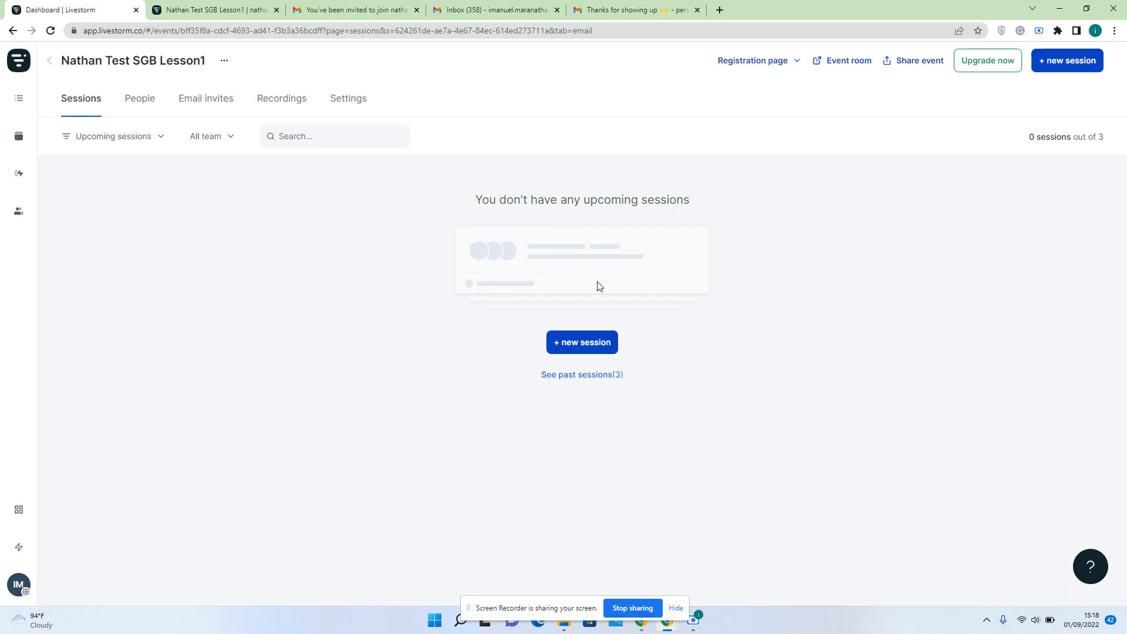
{"action": "left_click", "coordinate": [598, 376]}
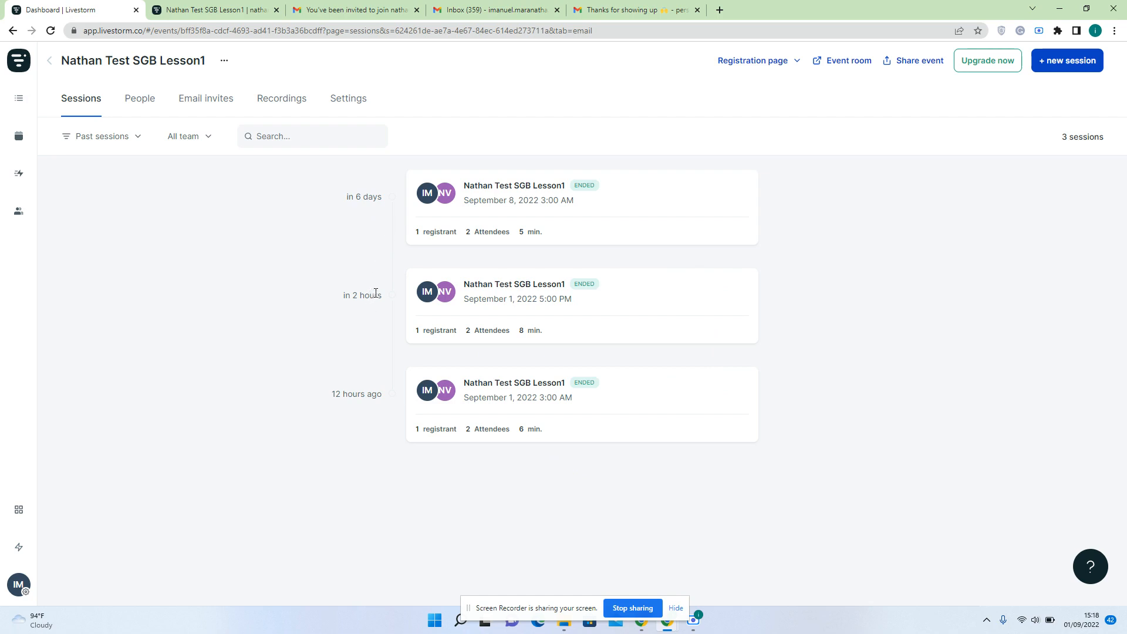
{"action": "mouse_move", "coordinate": [493, 285]}
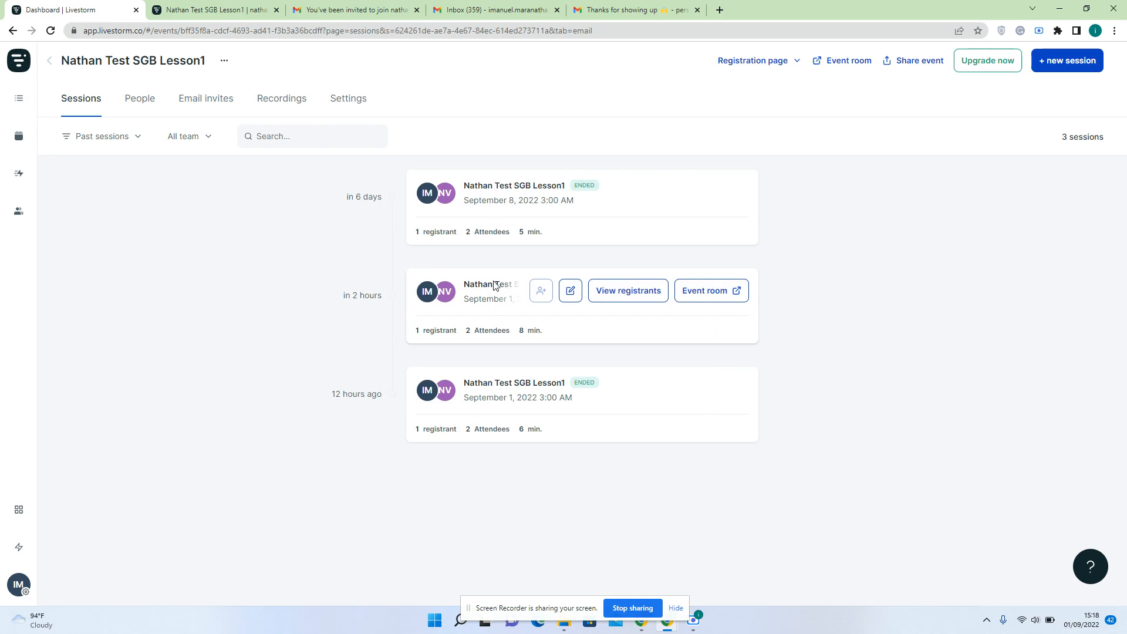
{"action": "left_click", "coordinate": [616, 302]}
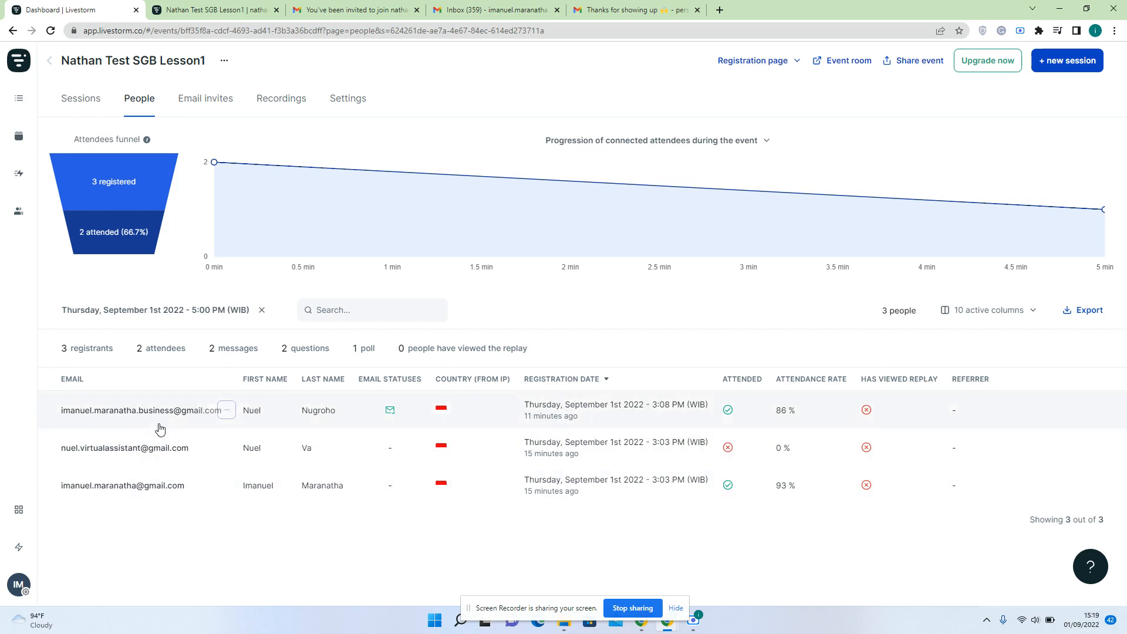
{"action": "left_click", "coordinate": [227, 410]}
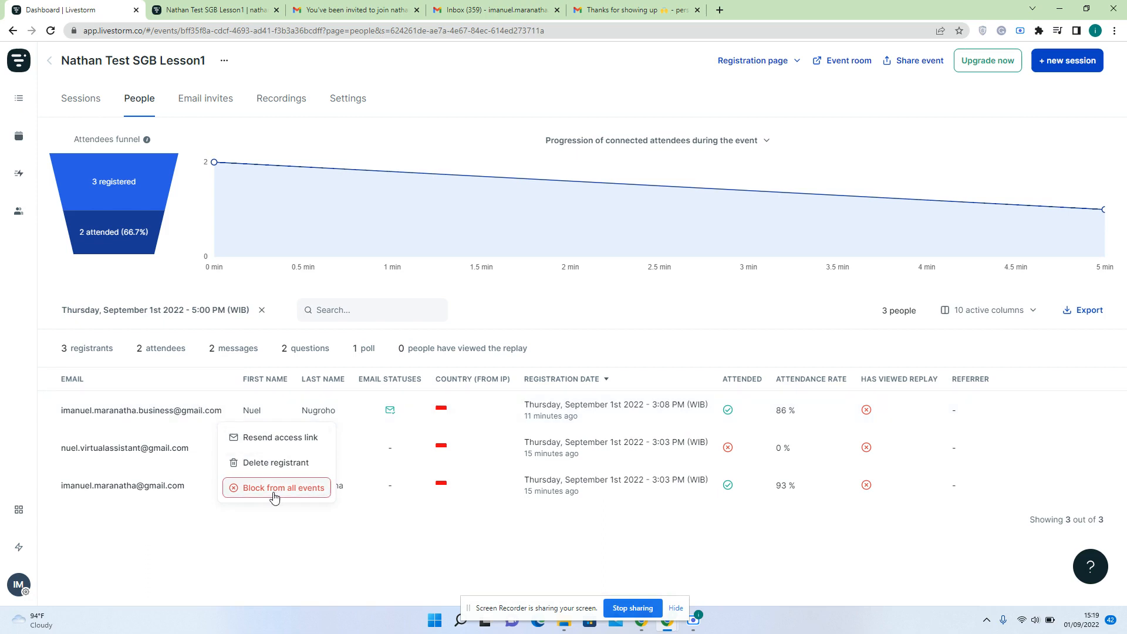
{"action": "left_click", "coordinate": [253, 535]}
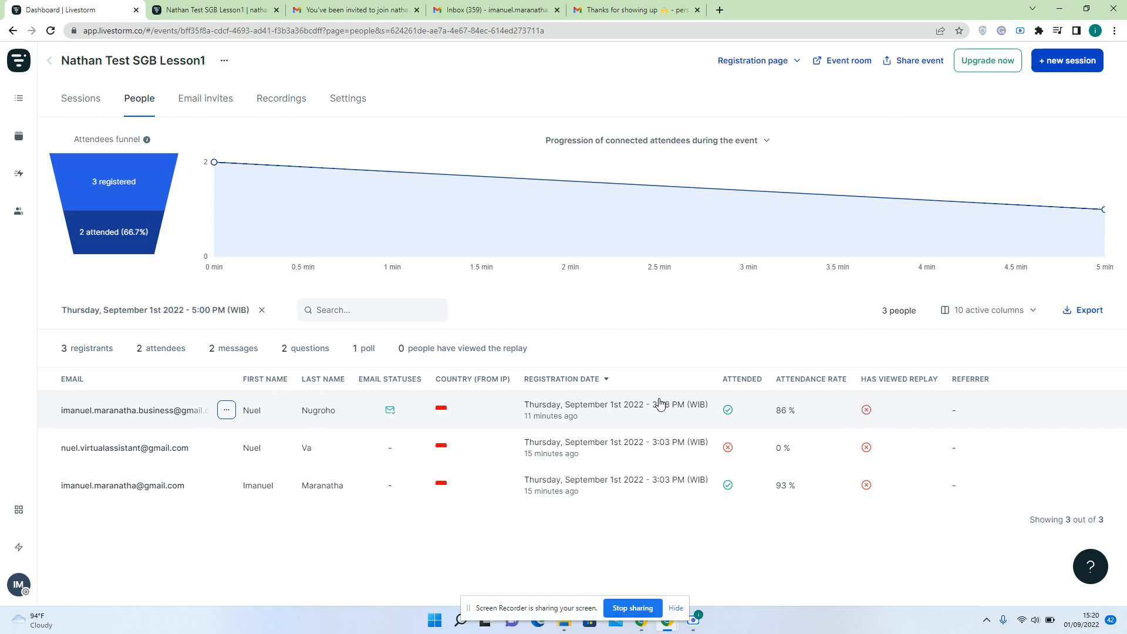
{"action": "left_click", "coordinate": [143, 421]}
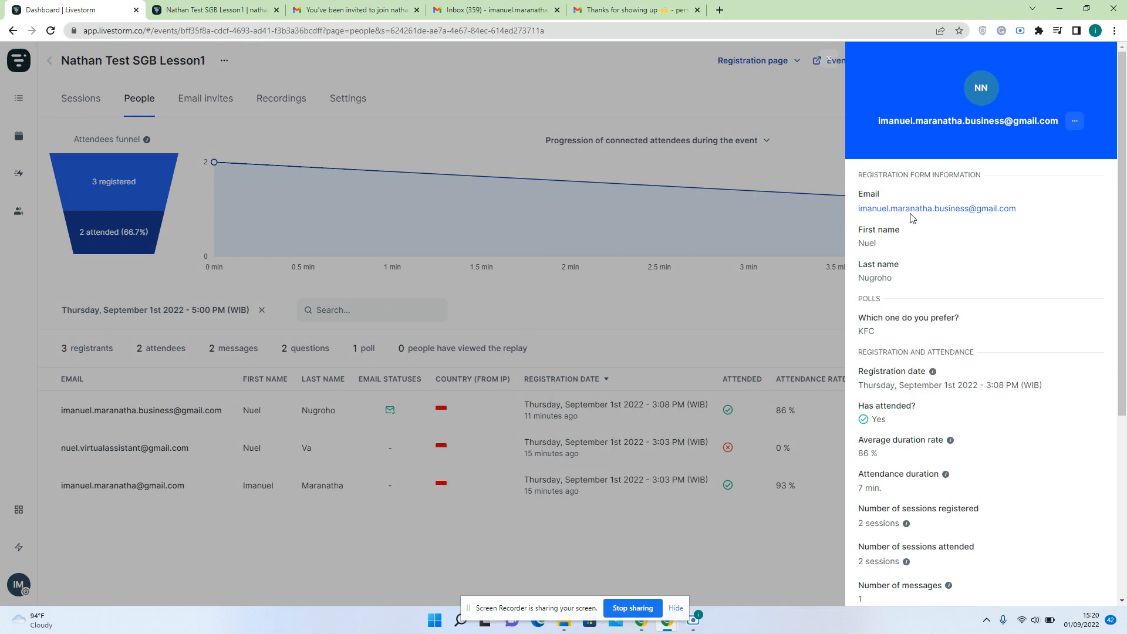
{"action": "scroll", "coordinate": [918, 245], "scroll_direction": "down", "scroll_amount": 1}
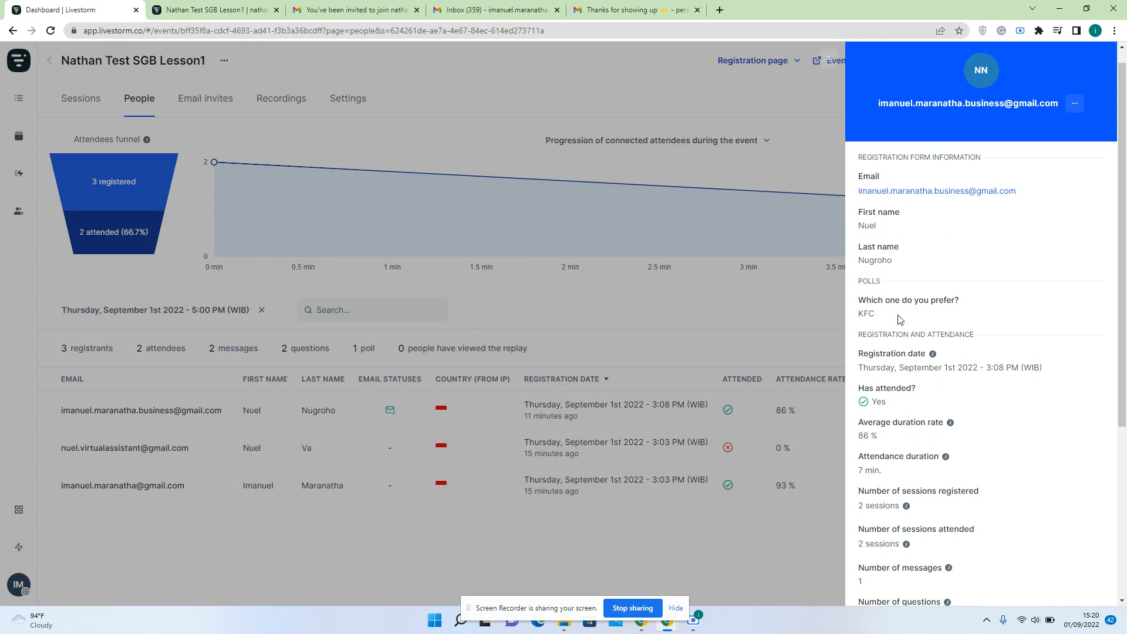
{"action": "scroll", "coordinate": [909, 347], "scroll_direction": "down", "scroll_amount": 2}
{"action": "scroll", "coordinate": [907, 346], "scroll_direction": "down", "scroll_amount": 2}
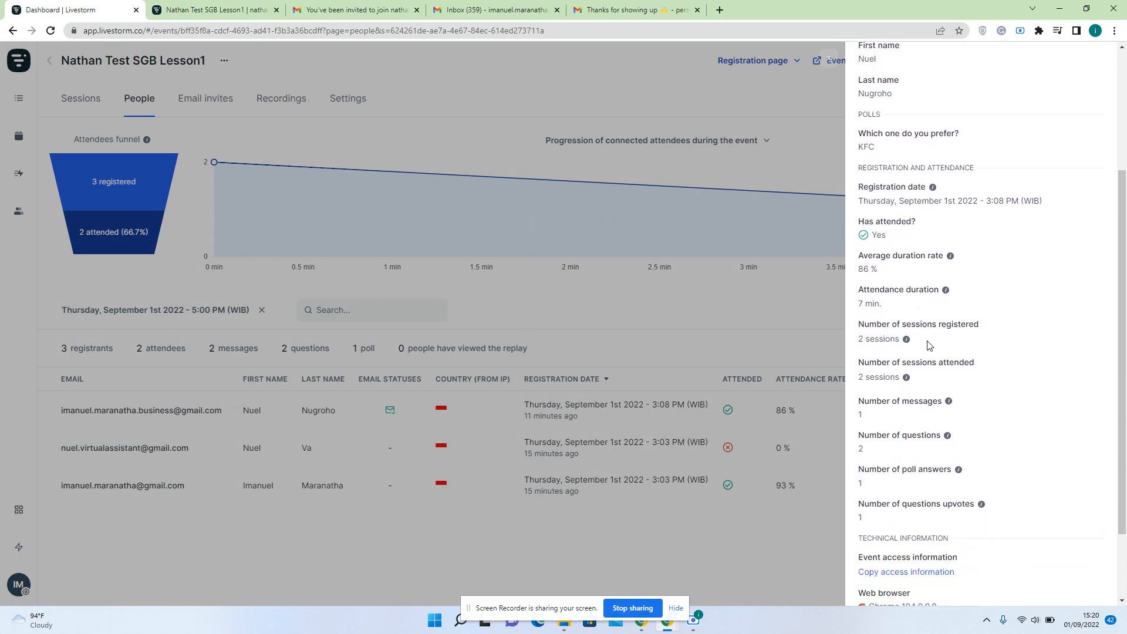
{"action": "scroll", "coordinate": [928, 345], "scroll_direction": "down", "scroll_amount": 2}
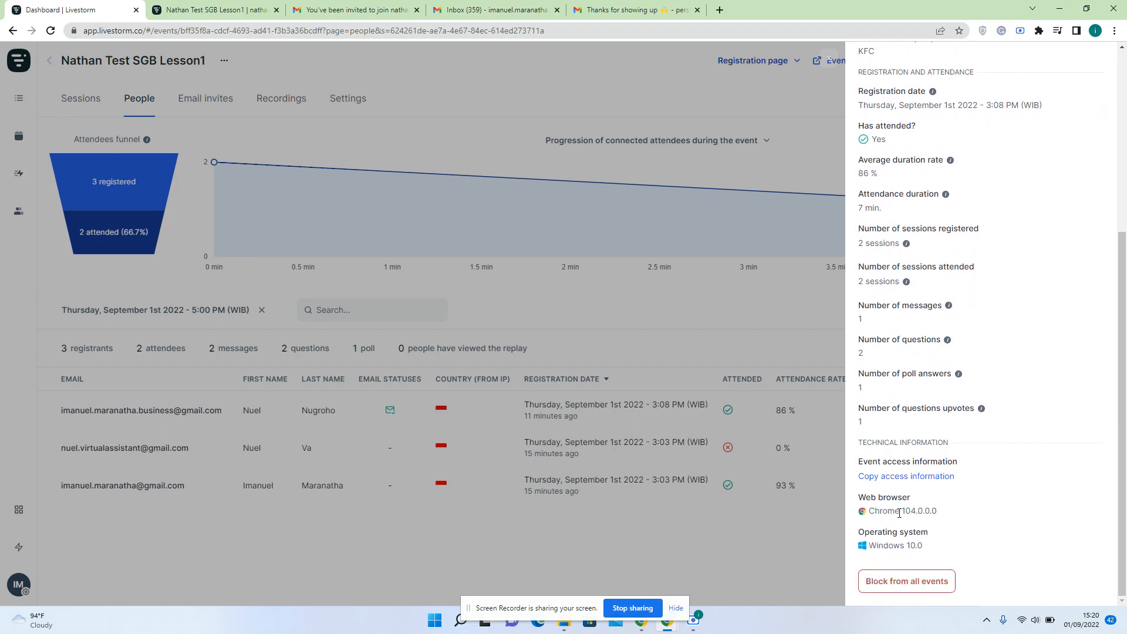
{"action": "left_click", "coordinate": [753, 547]}
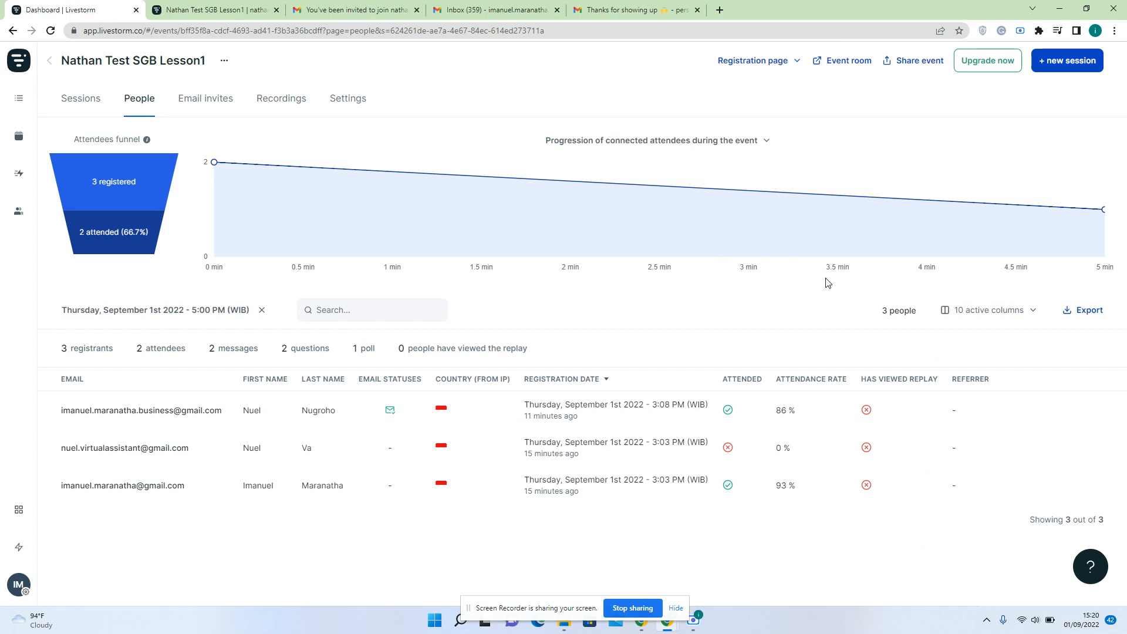
{"action": "left_click", "coordinate": [1076, 315]}
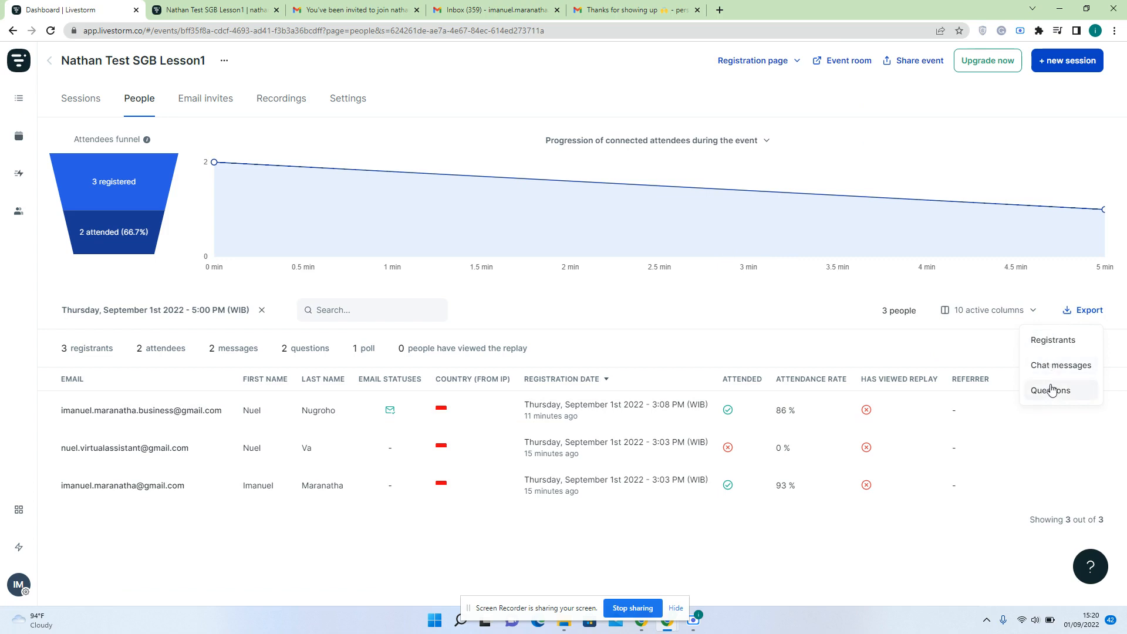
{"action": "left_click", "coordinate": [886, 550]}
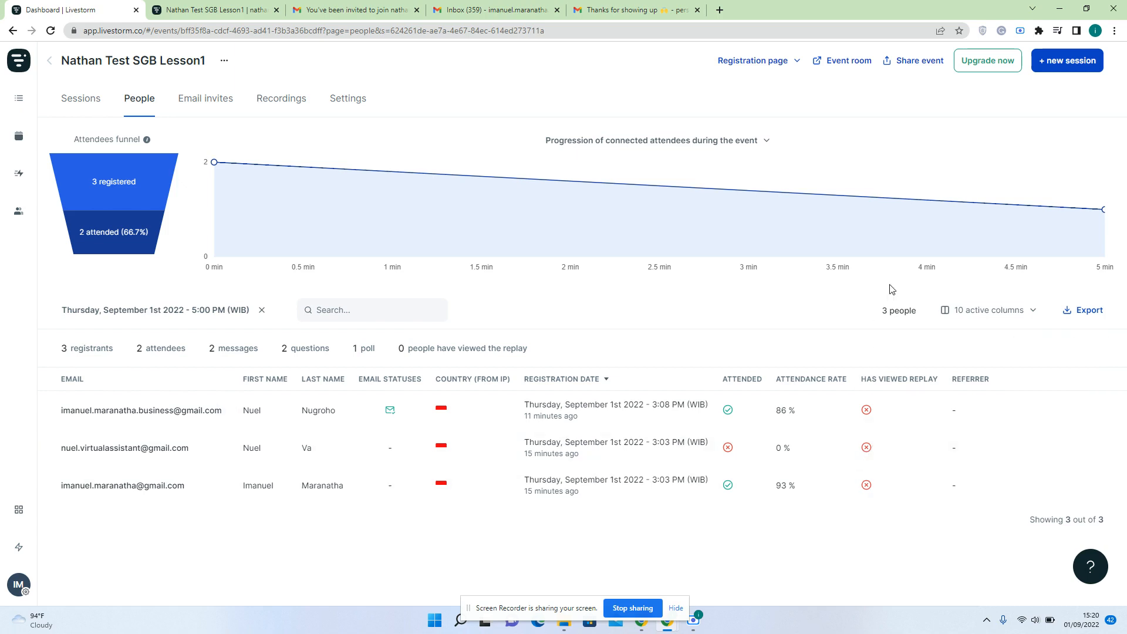